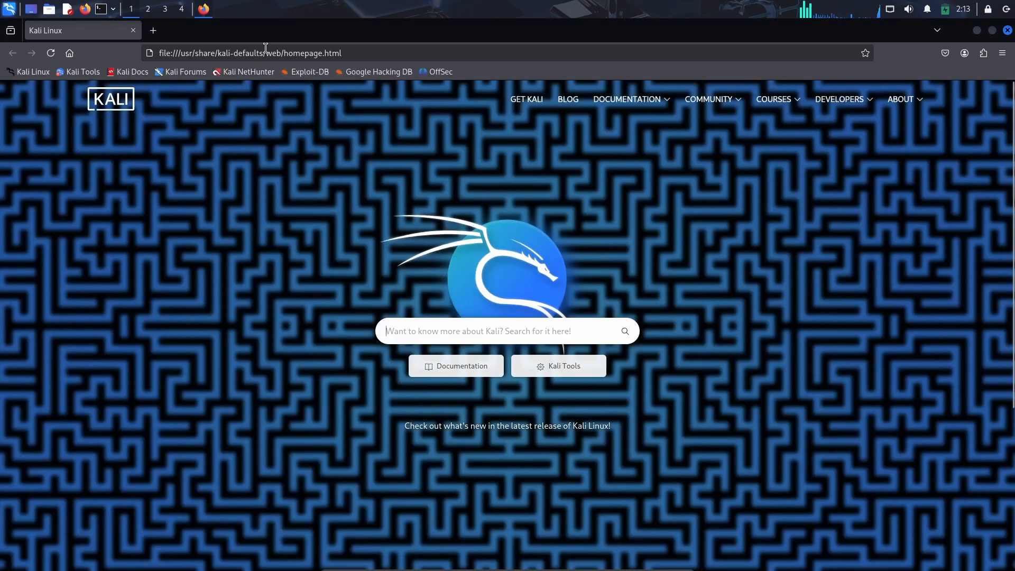
# Search the web for download nessus and open the Tenable Nessus Download page
pyautogui.hotkey('ctrl', 'l')
pyautogui.write('do')
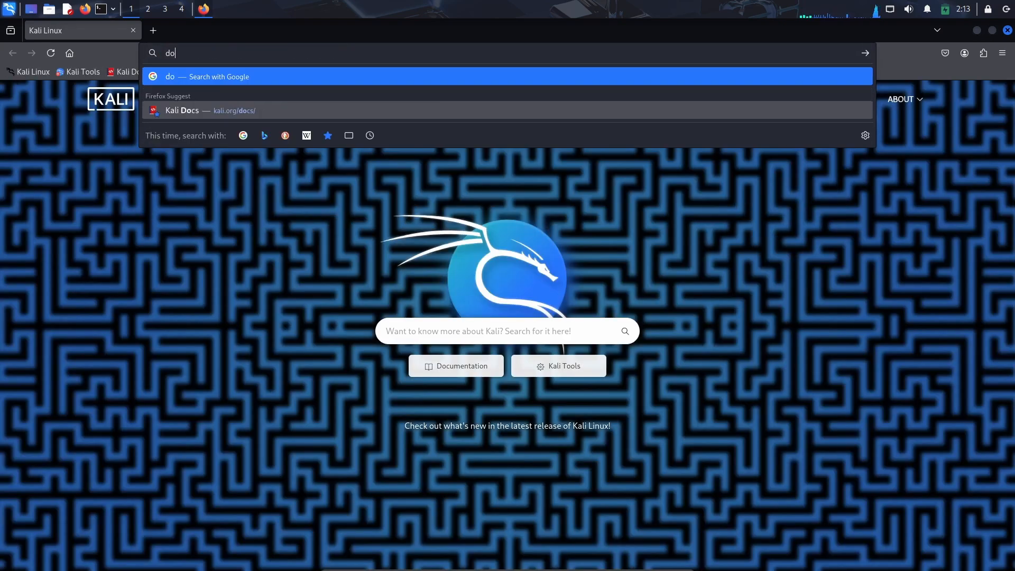
pyautogui.write('wnload nessus')
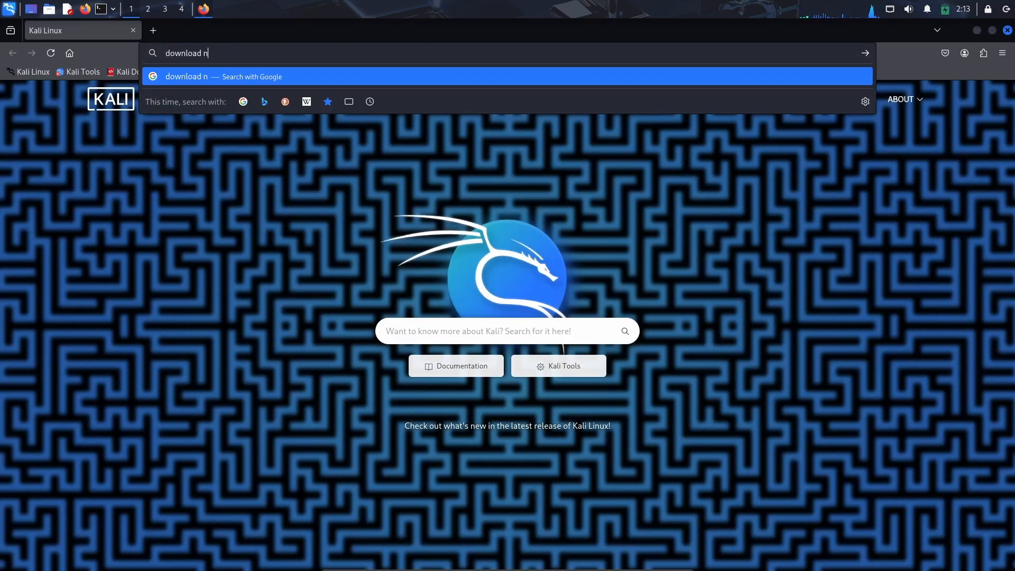
pyautogui.press('Return')
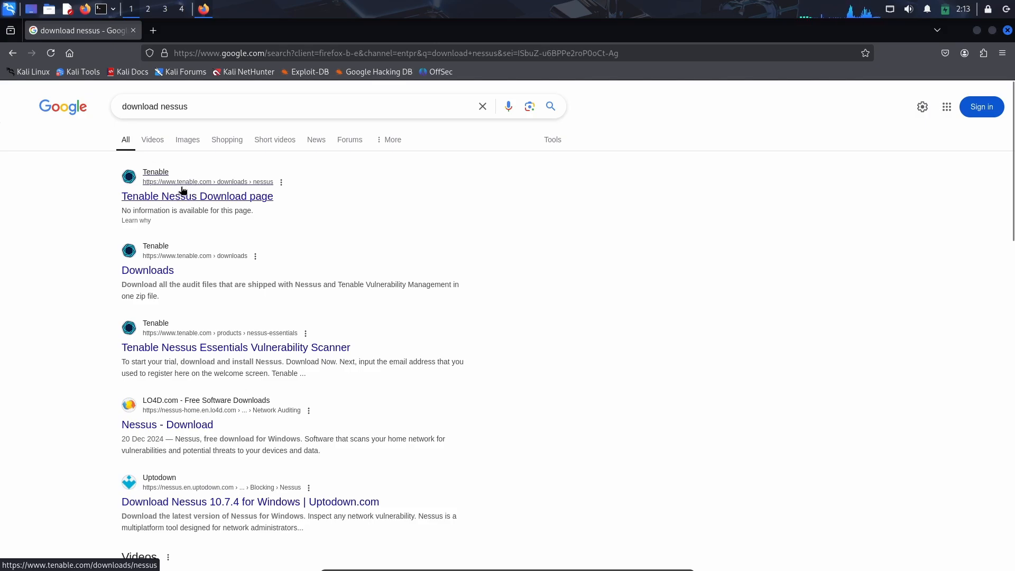
pyautogui.click(263, 197)
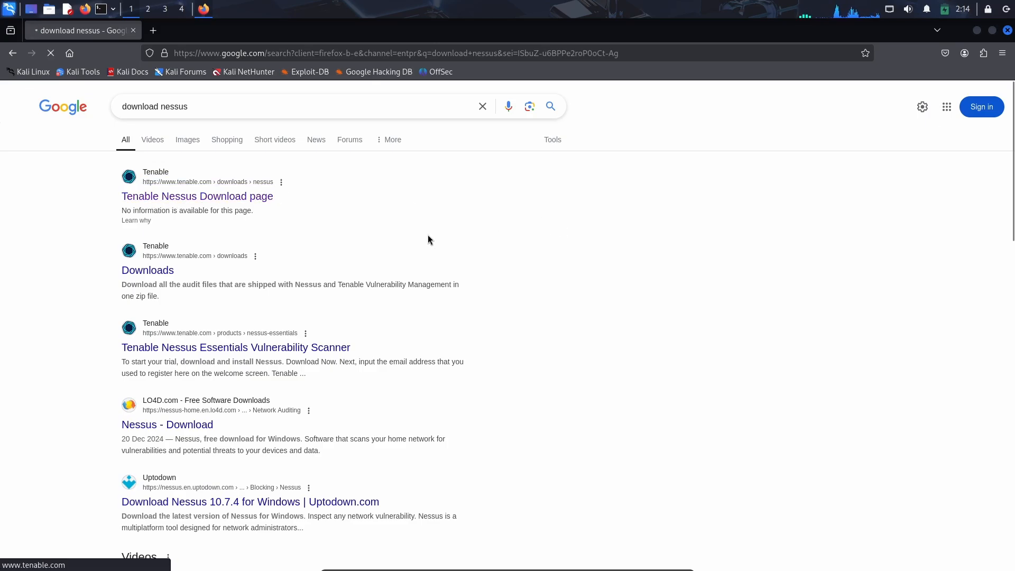
pyautogui.scroll(-2, 427, 232)
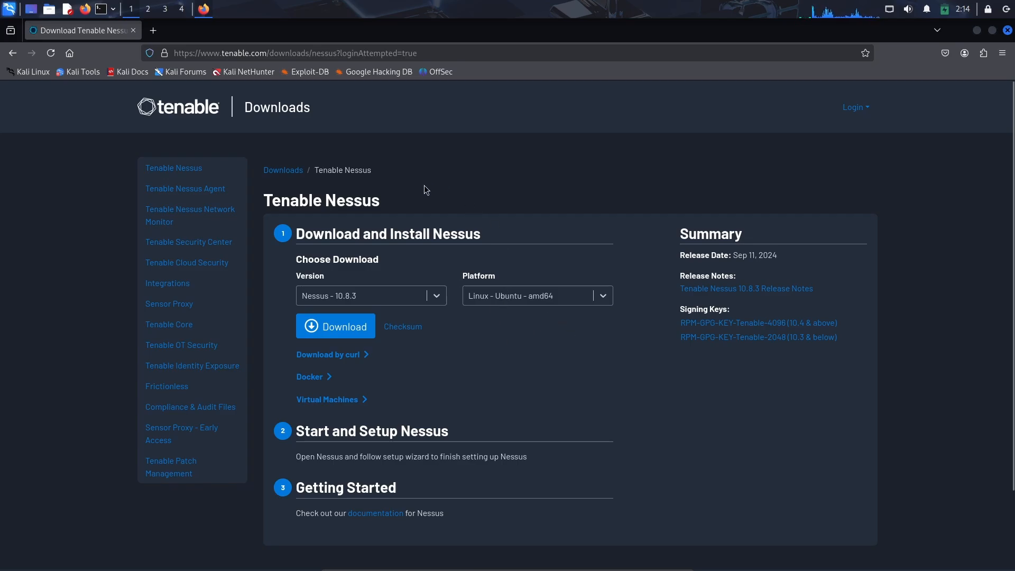
pyautogui.click(352, 324)
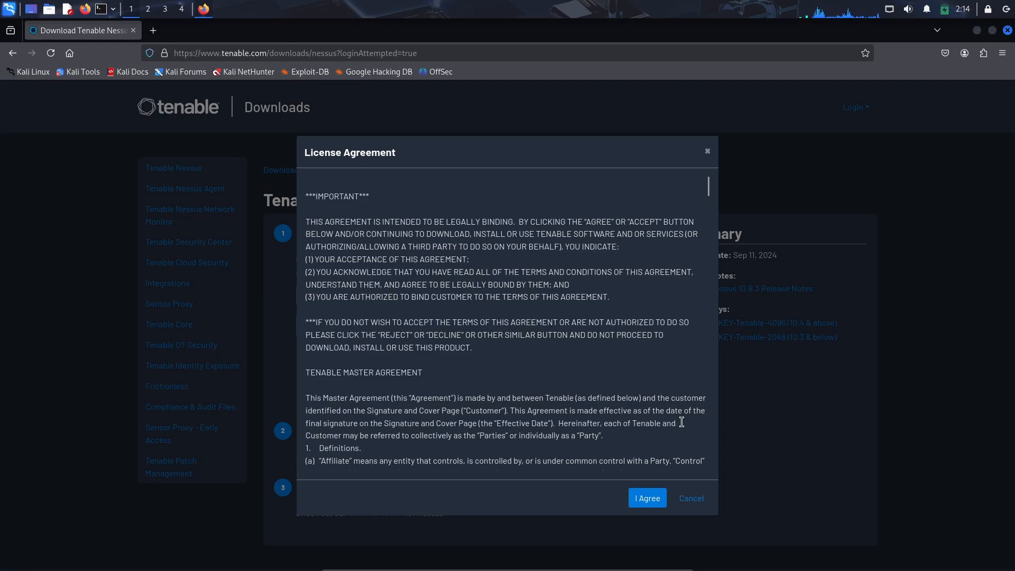
pyautogui.click(647, 496)
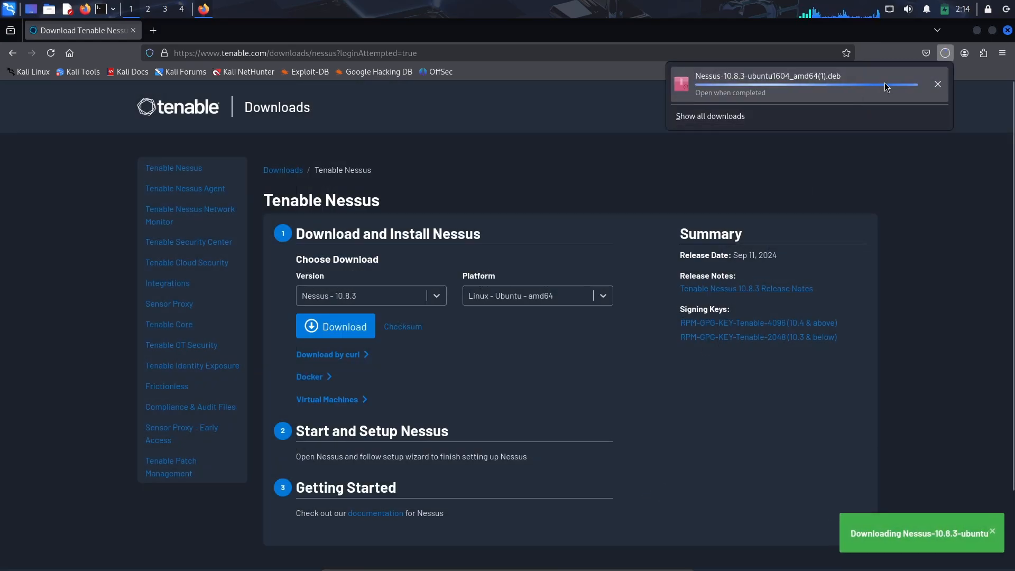
pyautogui.click(944, 89)
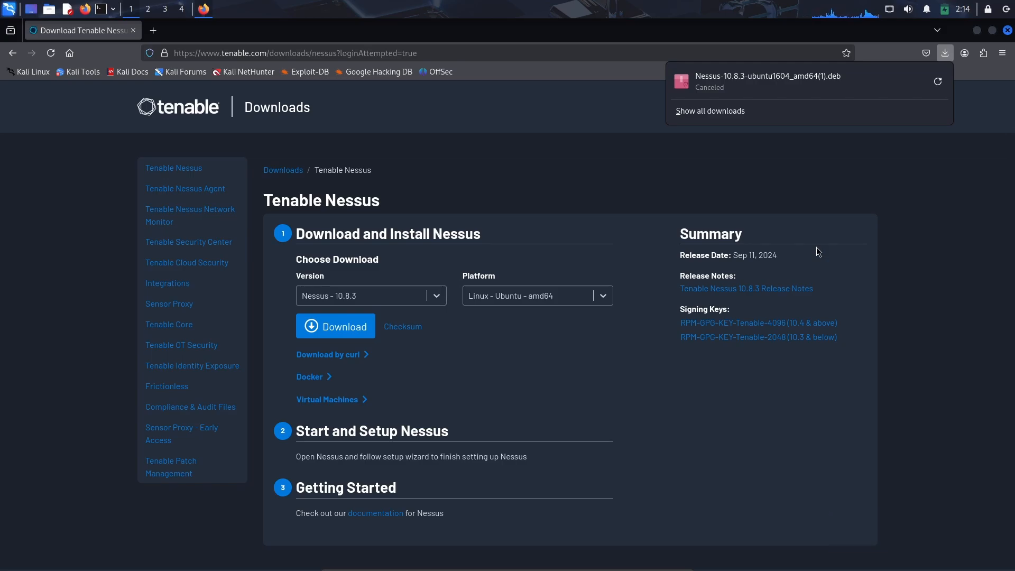
# Close the browser and open a terminal window with its text enlarged
pyautogui.click(1007, 30)
pyautogui.click(100, 9)
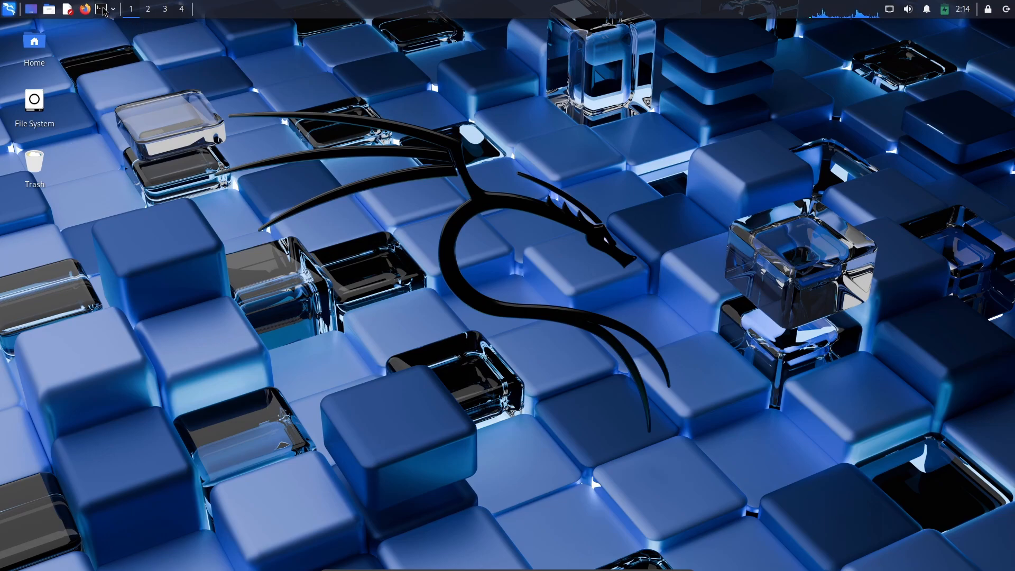
pyautogui.hotkey('ctrl', '+')
pyautogui.hotkey('ctrl', '+')
pyautogui.hotkey('ctrl', '+')
pyautogui.hotkey('ctrl', '+')
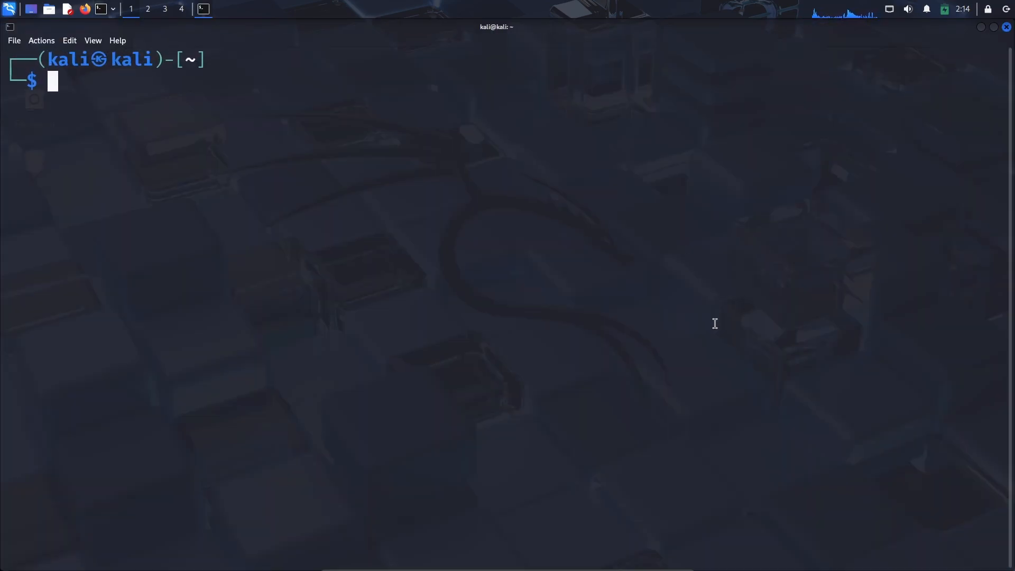
# Change into the Downloads directory and list its files
pyautogui.write('cd Do')
pyautogui.press('Tab')
pyautogui.press('Return')
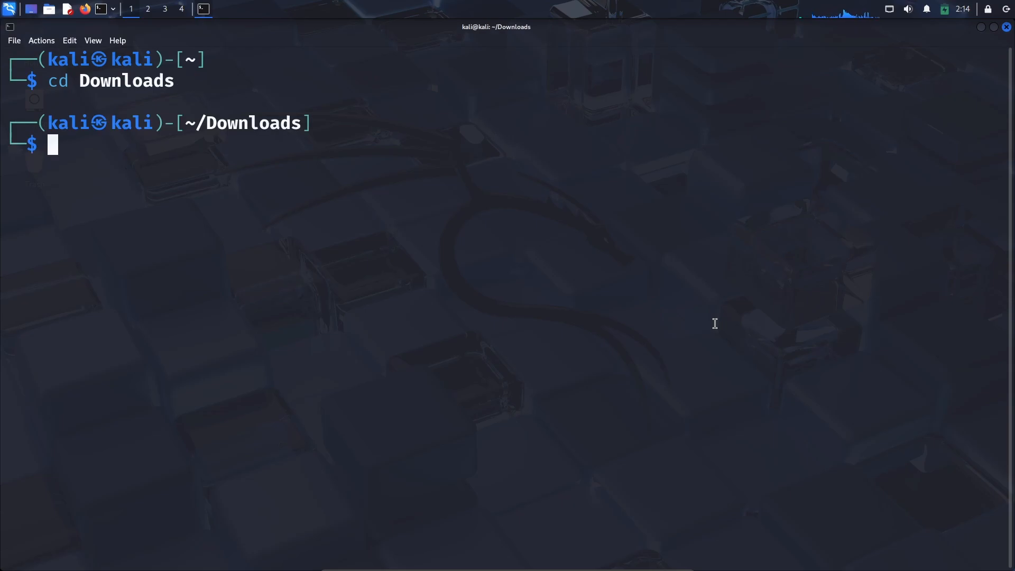
pyautogui.write('ls')
pyautogui.press('Return')
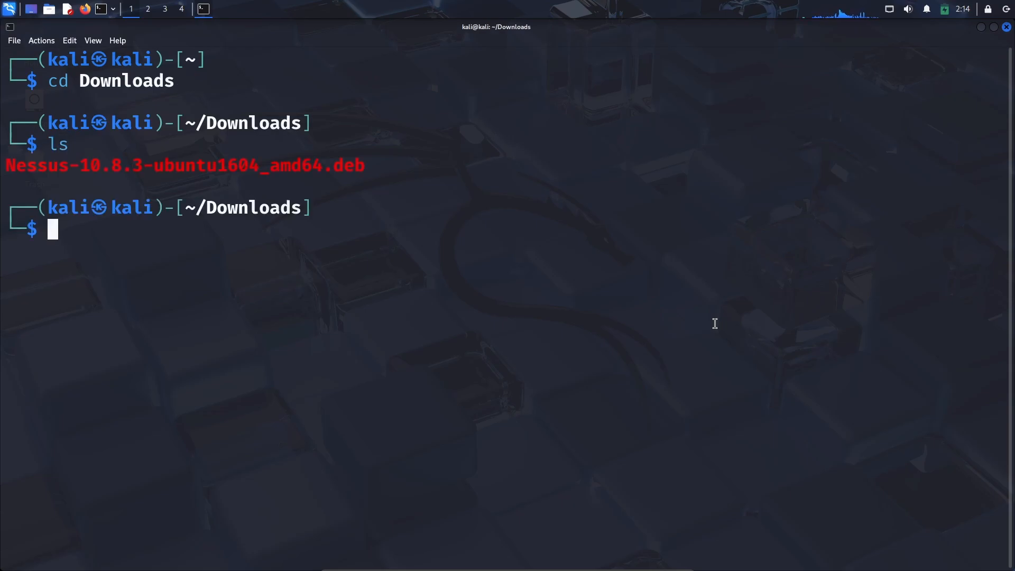
# Install Nessus-10.8.3-ubuntu1604_amd64.deb with sudo dpkg -i, entering the sudo password when asked
pyautogui.doubleClick(177, 164)
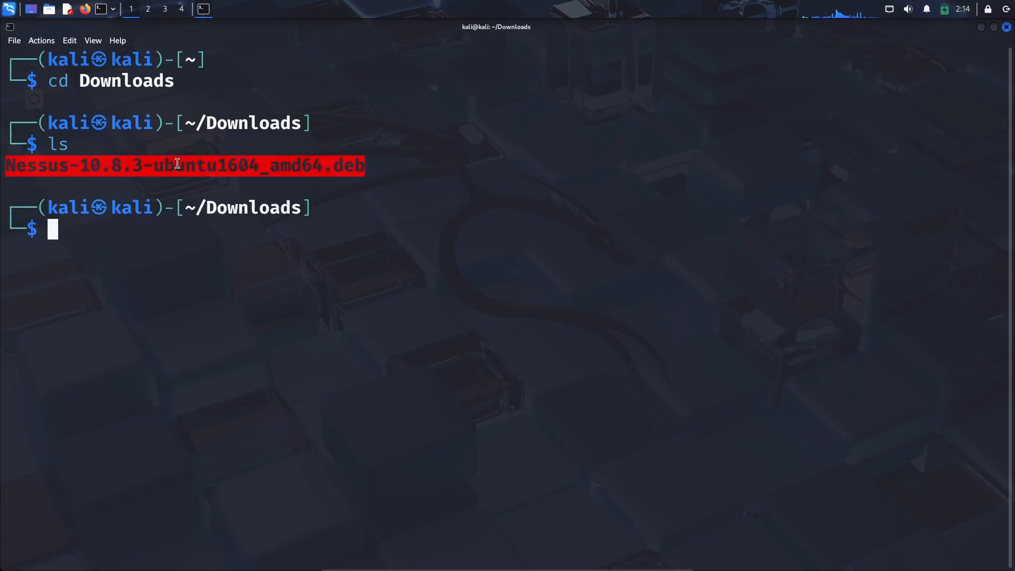
pyautogui.rightClick(308, 171)
pyautogui.click(338, 180)
pyautogui.click(602, 205)
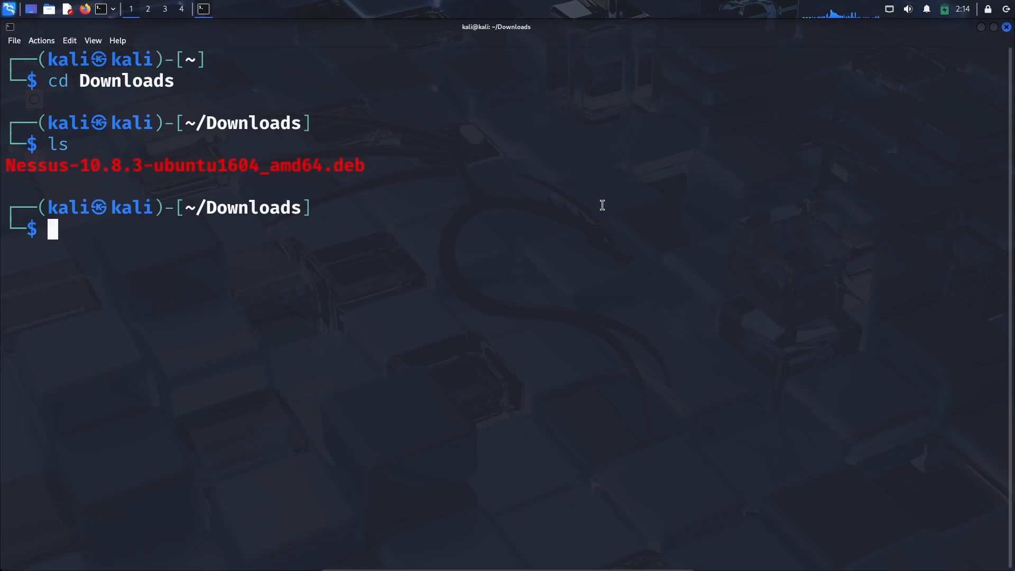
pyautogui.write('su')
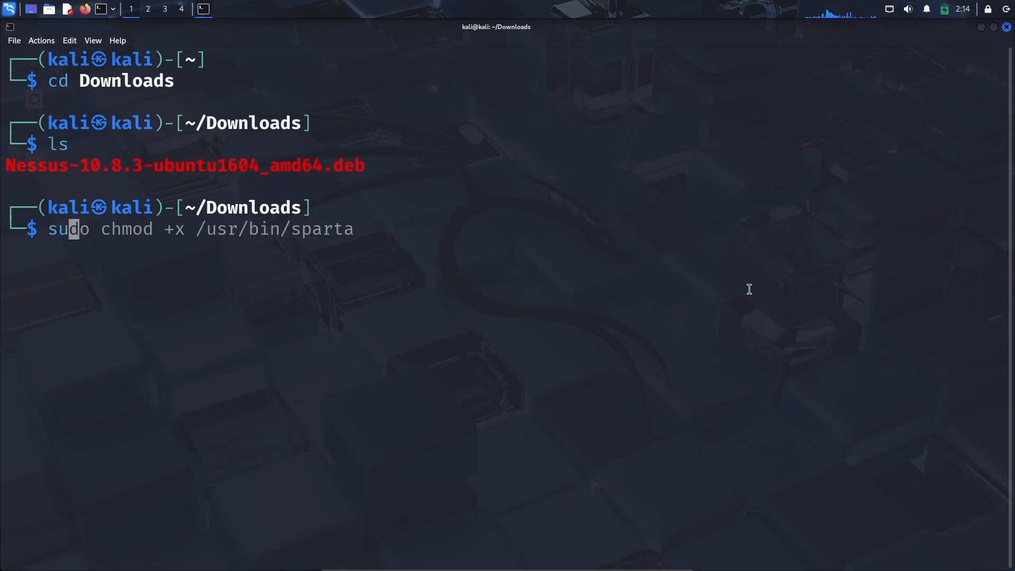
pyautogui.write('do d')
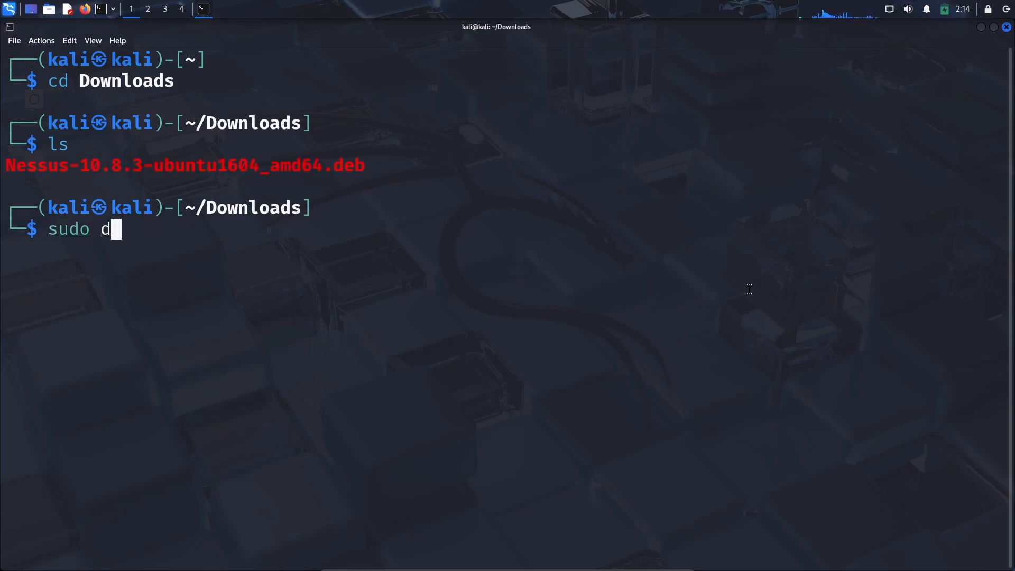
pyautogui.write('pkg -i N')
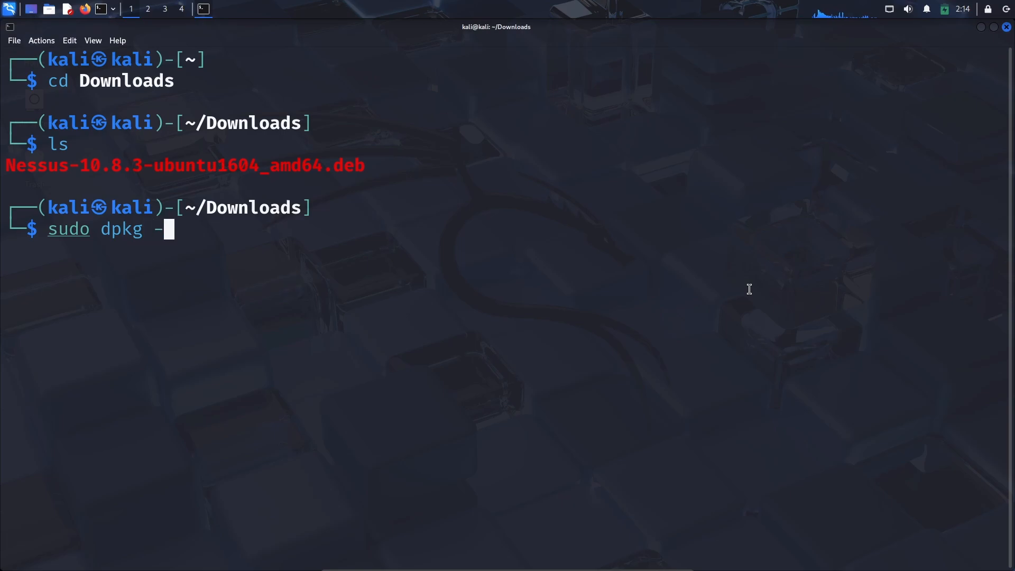
pyautogui.press('Tab')
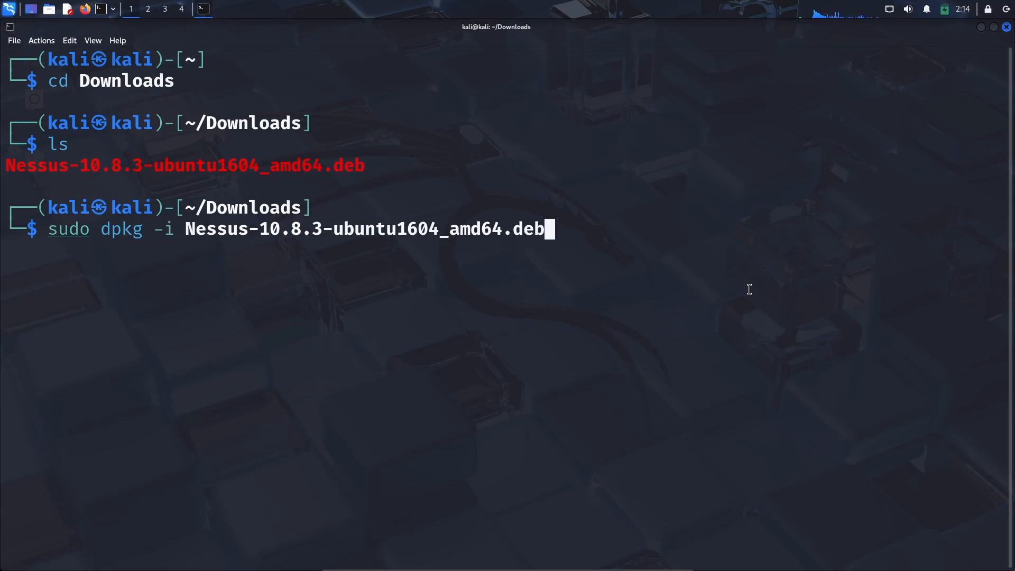
pyautogui.press('Return')
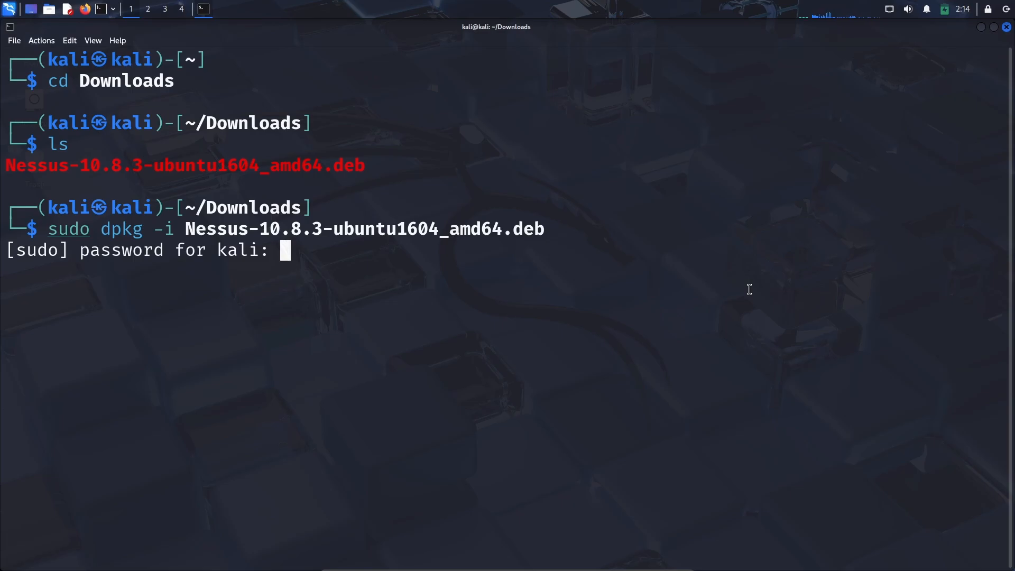
pyautogui.press('Return')
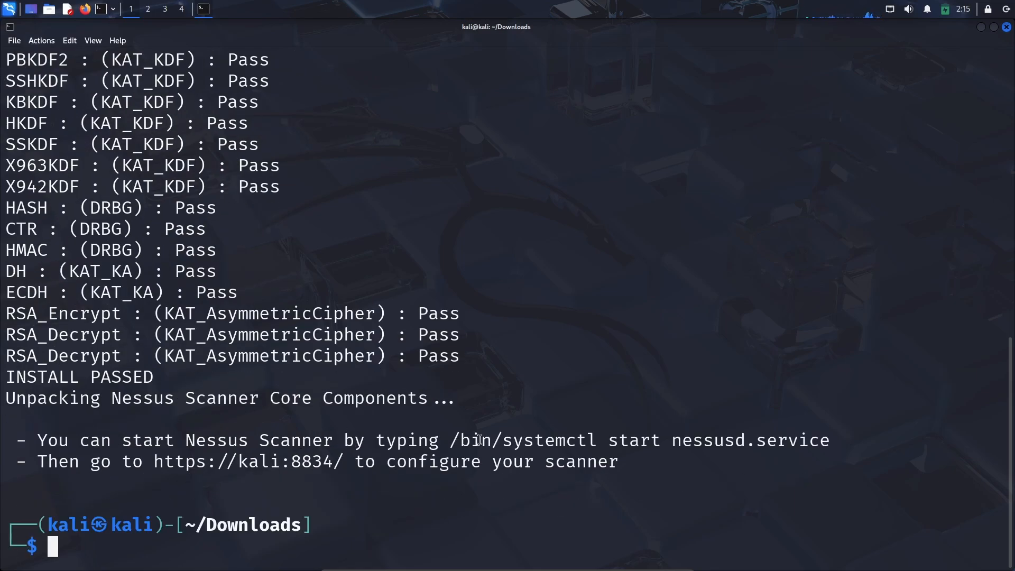
# Copy the suggested start command and run sudo /bin/systemctl start nessusd.service
pyautogui.moveTo(450, 441); pyautogui.dragTo(829, 441)
pyautogui.rightClick(801, 445)
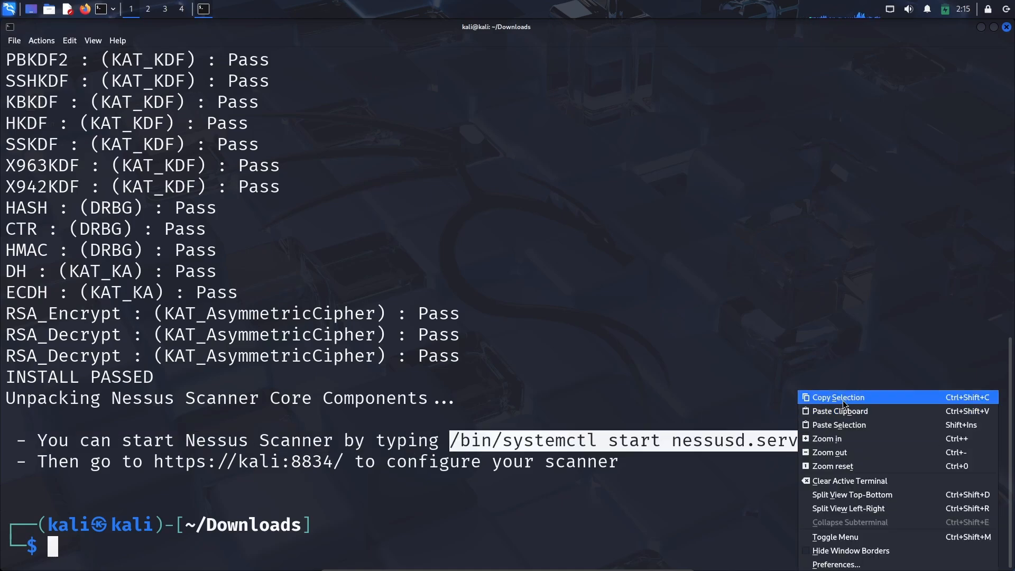
pyautogui.click(843, 400)
pyautogui.click(719, 324)
pyautogui.write('sudo')
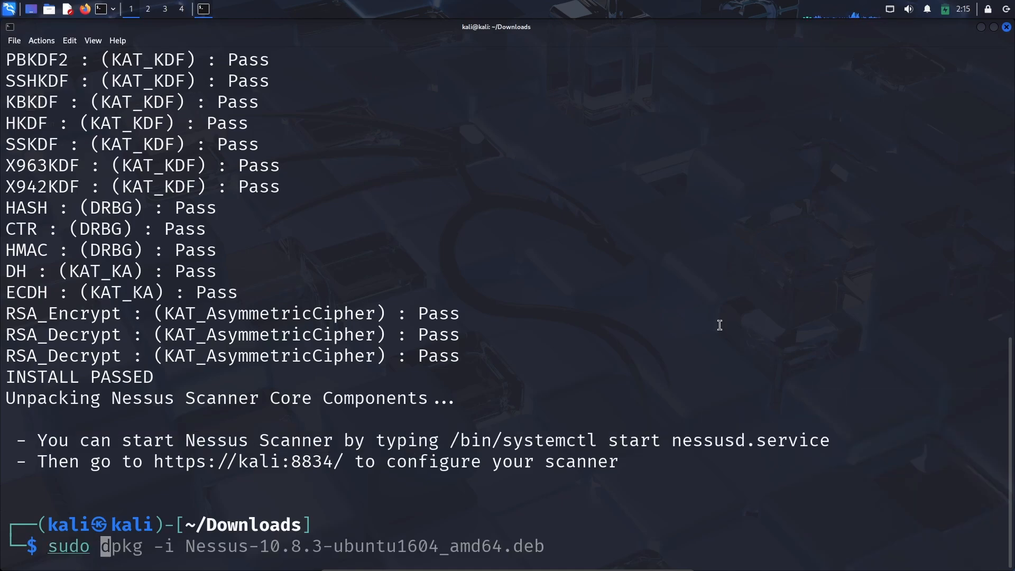
pyautogui.hotkey('ctrl', 'shift', 'v')
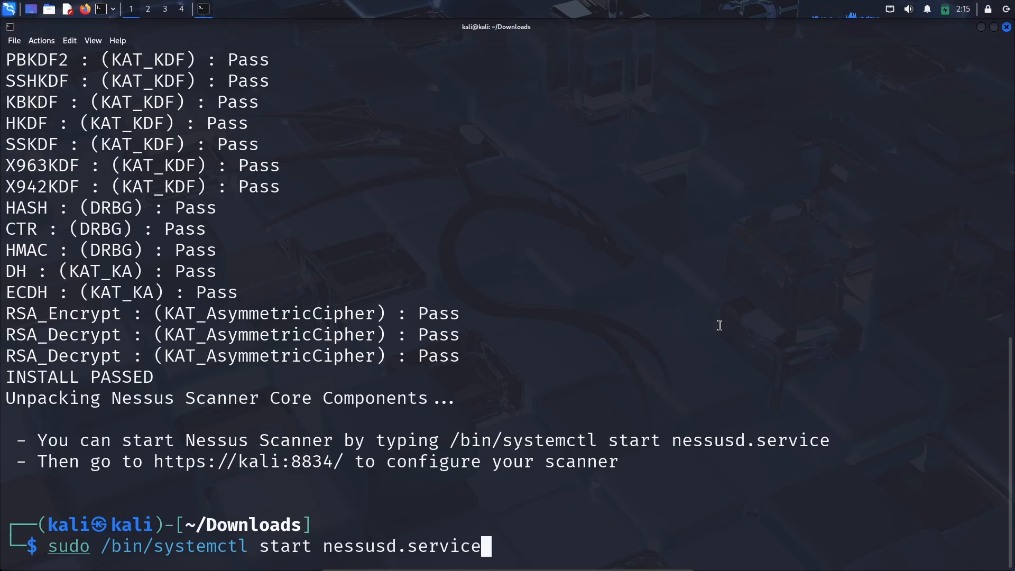
pyautogui.press('Return')
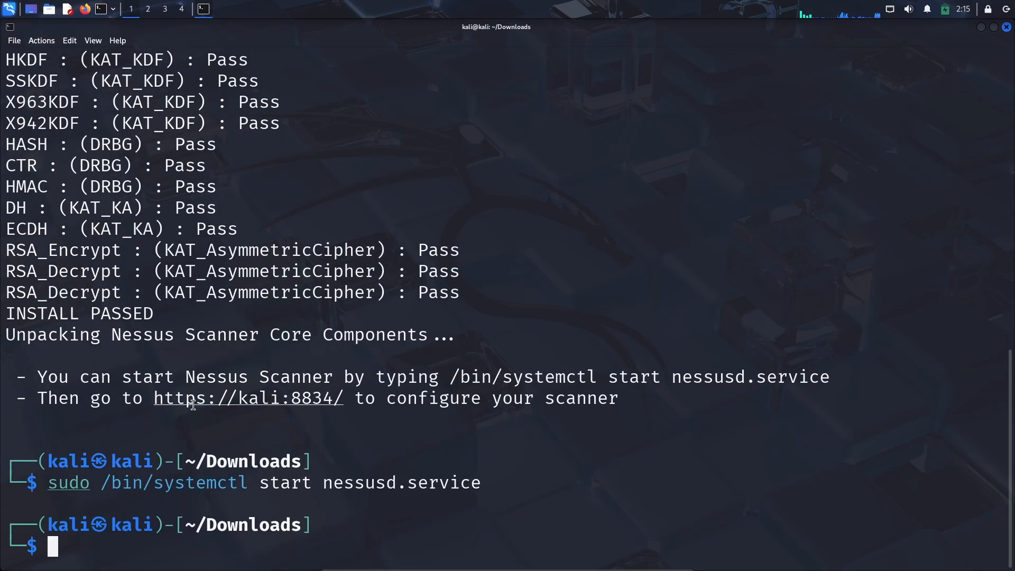
pyautogui.rightClick(222, 398)
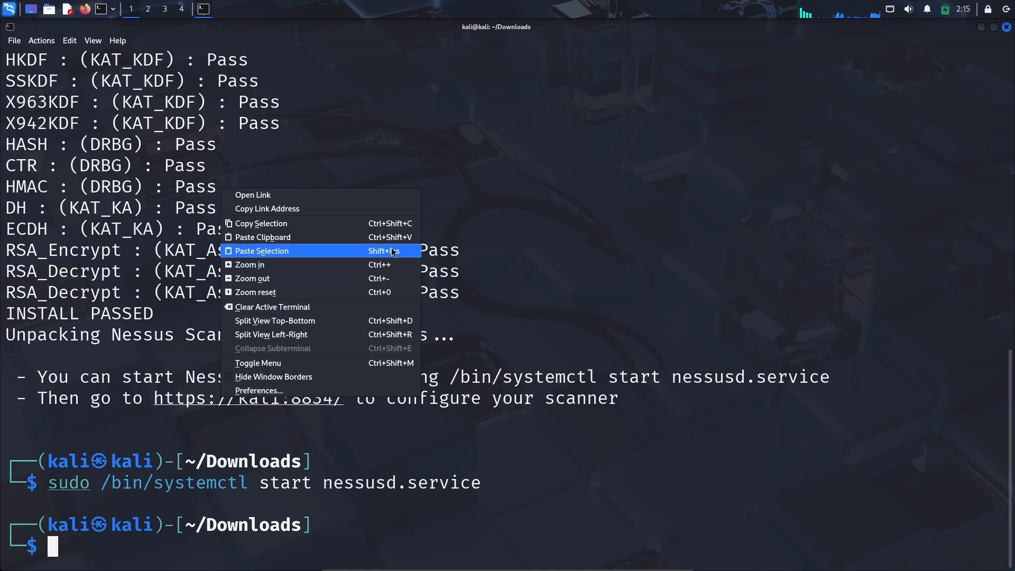
pyautogui.click(309, 199)
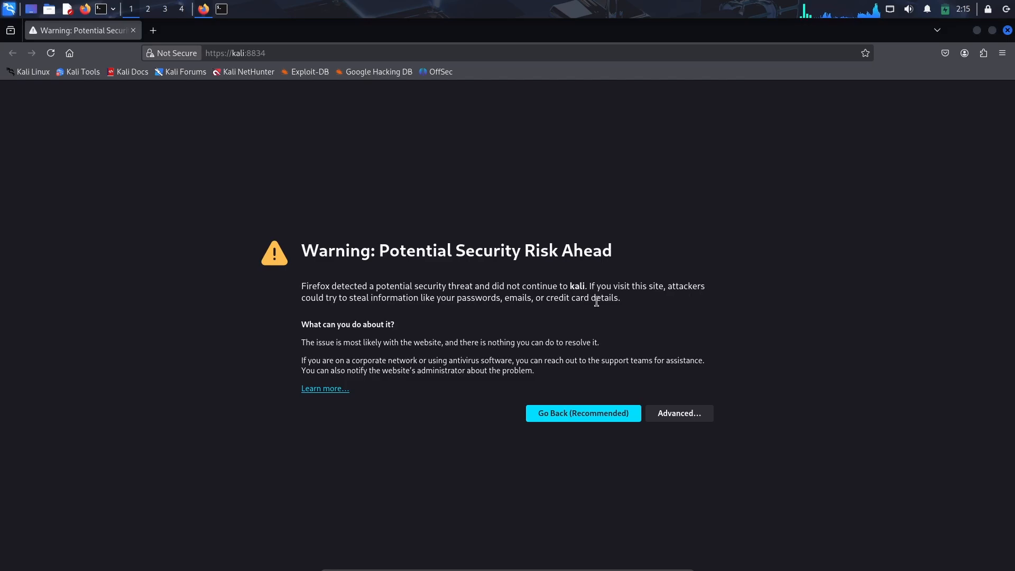
pyautogui.click(703, 411)
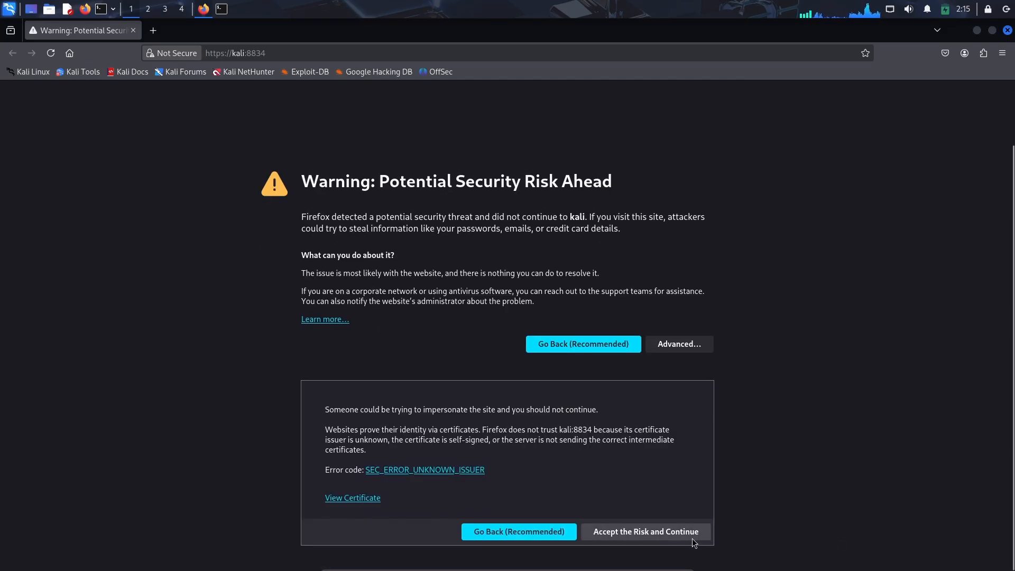
pyautogui.click(678, 532)
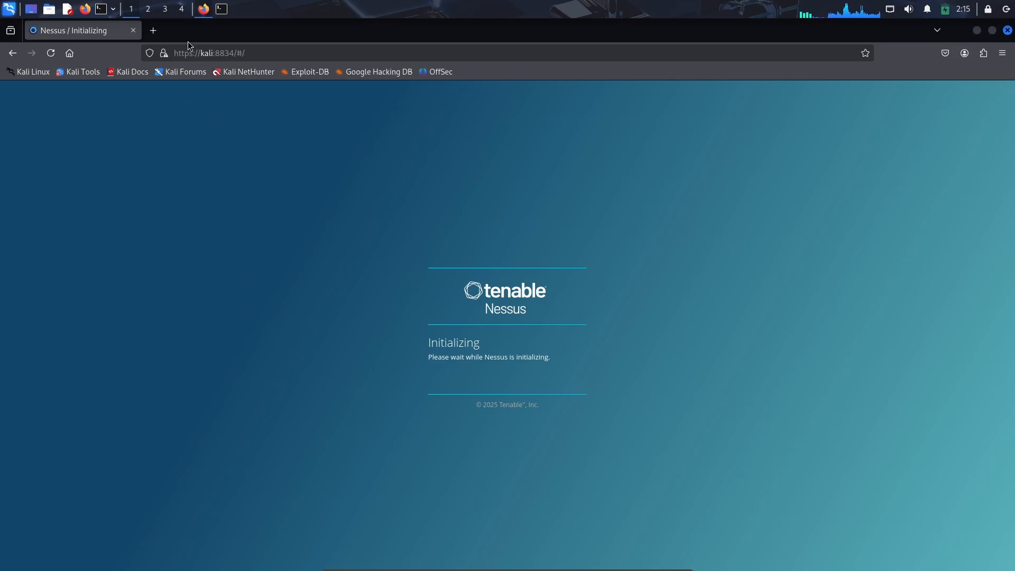
# Search for temp mail in a new tab and open the Temp Mail disposable email site
pyautogui.click(154, 30)
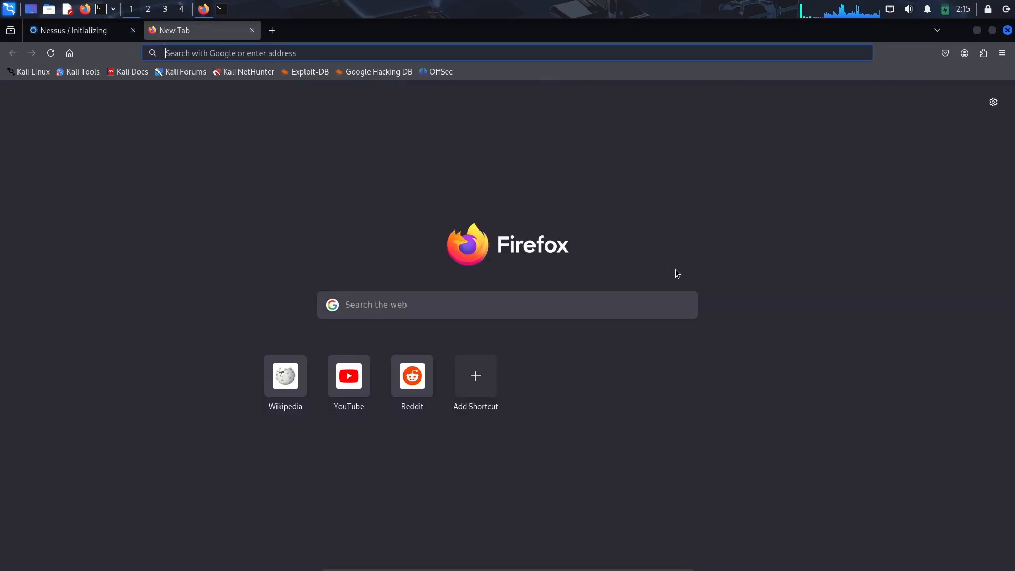
pyautogui.write('temp mail')
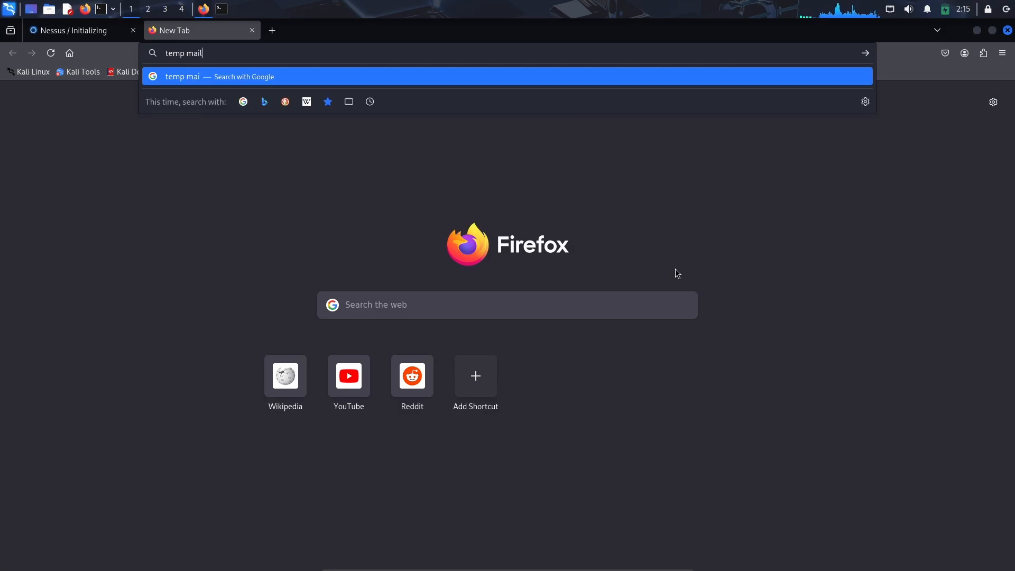
pyautogui.hotkey('shift', 'Return')
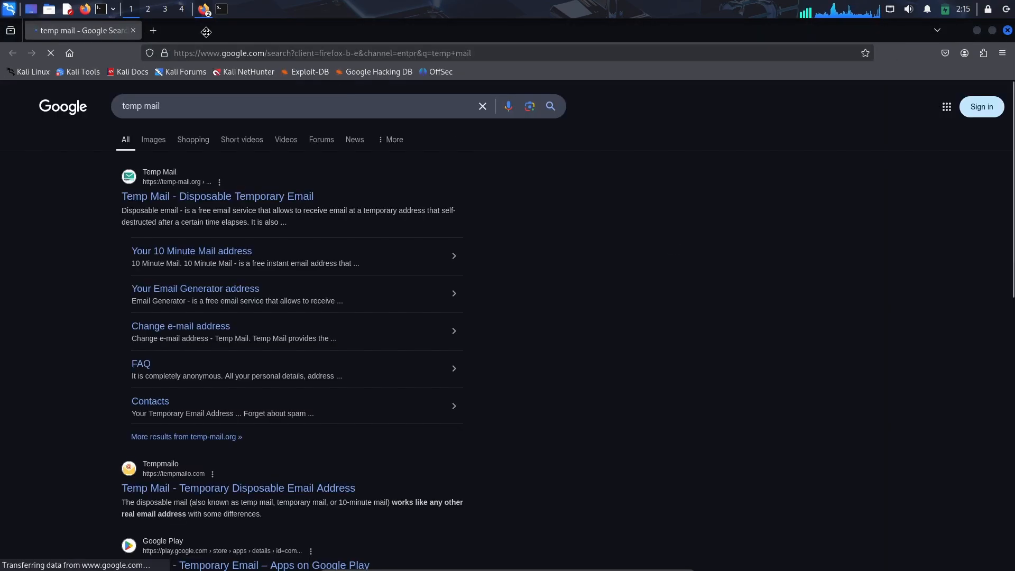
pyautogui.moveTo(204, 30)
pyautogui.mouseDown()
pyautogui.moveTo(241, 150)
pyautogui.moveTo(222, 43)
pyautogui.moveTo(196, 31)
pyautogui.mouseUp()
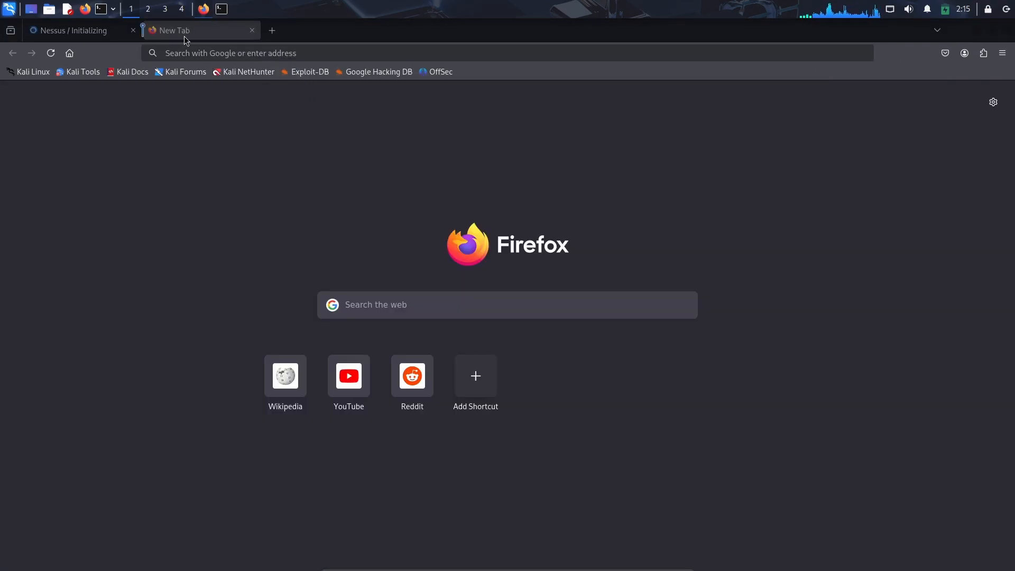
pyautogui.click(306, 31)
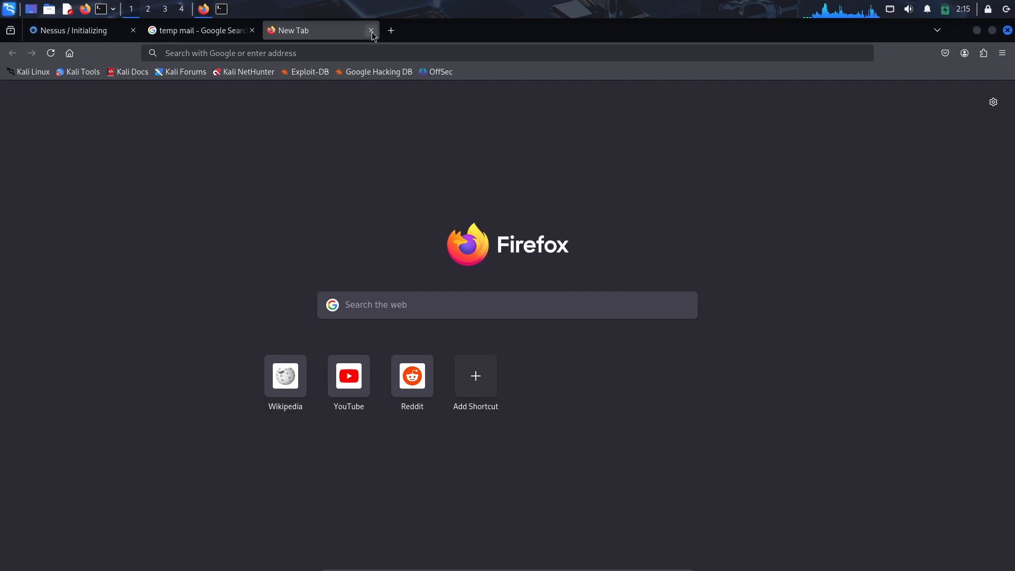
pyautogui.click(372, 31)
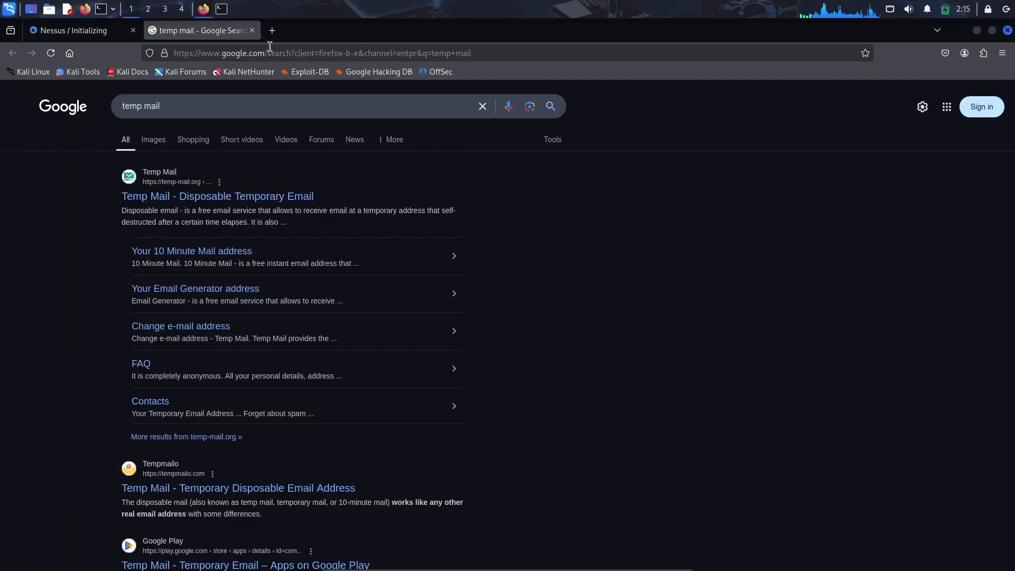
pyautogui.click(304, 201)
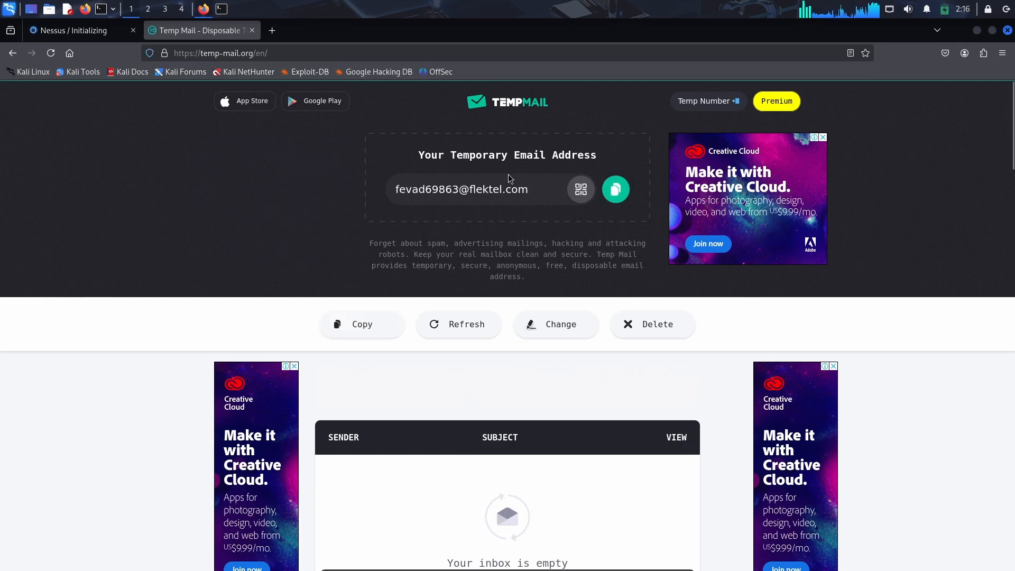
# Copy the temporary email address and proceed through the Nessus welcome screens choosing Register for Nessus Essentials
pyautogui.click(616, 190)
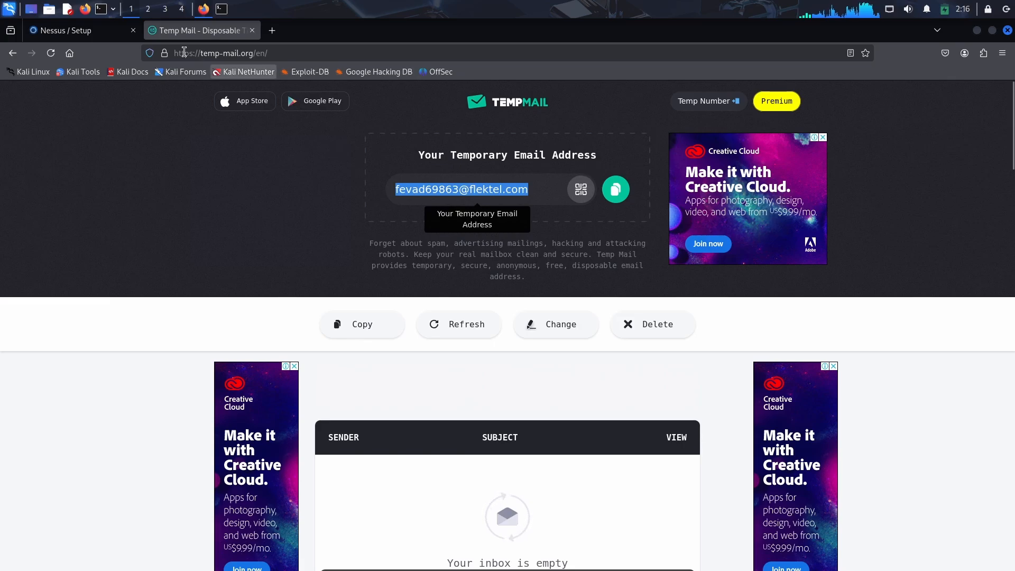
pyautogui.click(84, 30)
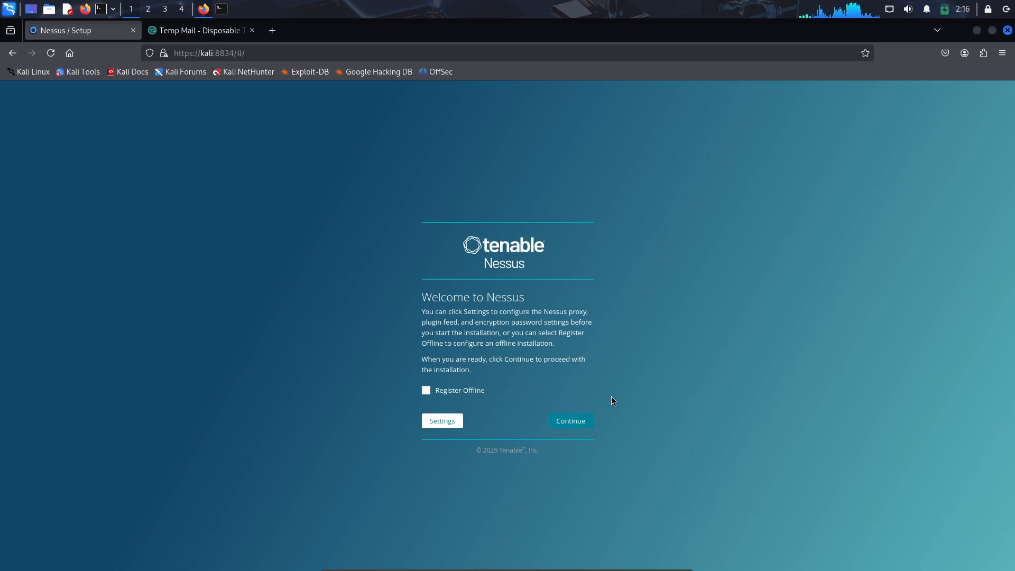
pyautogui.click(585, 426)
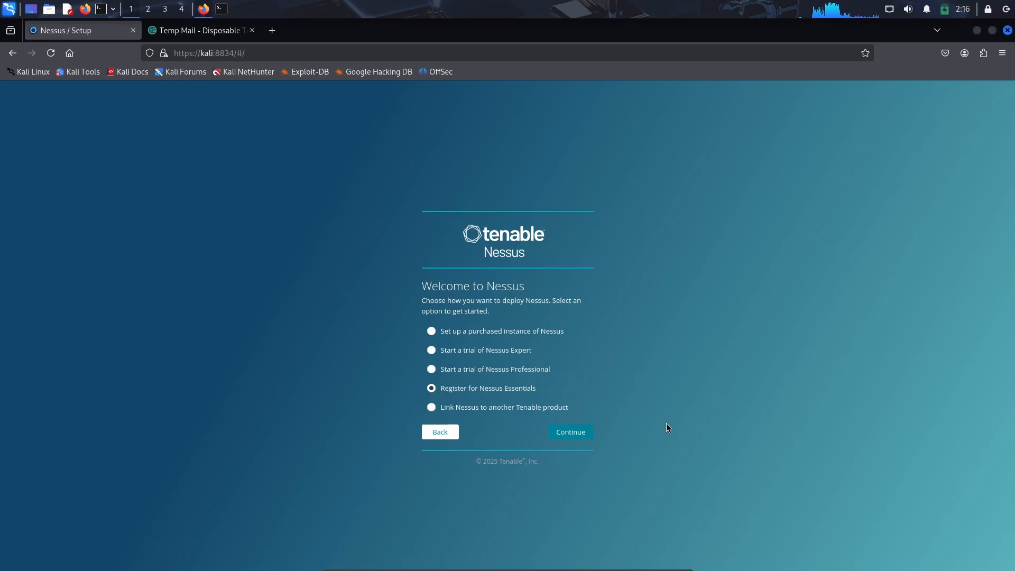
pyautogui.click(581, 431)
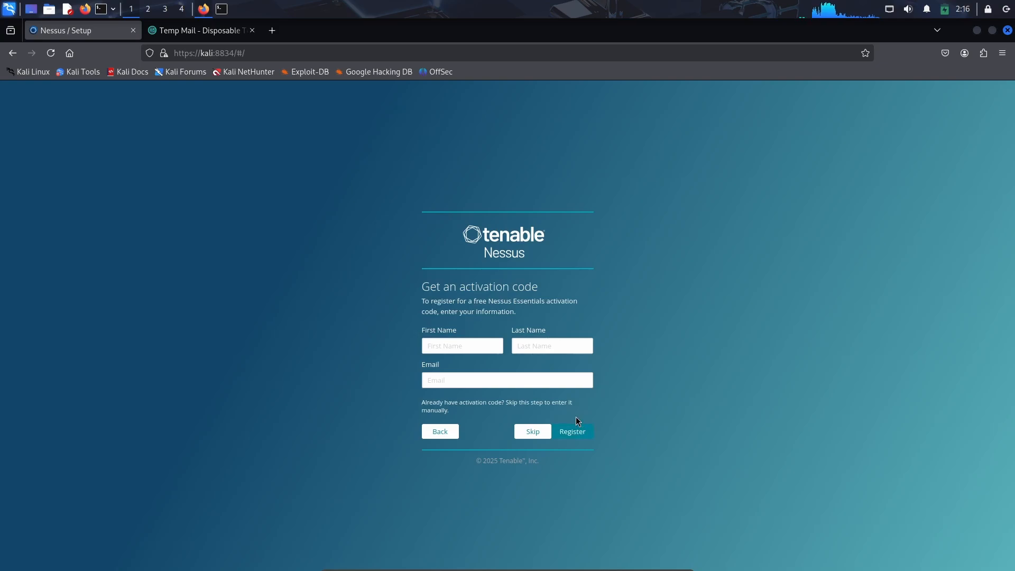
# Fill in a first name, last name and the pasted temporary email, then register for an activation code
pyautogui.write('cyber')
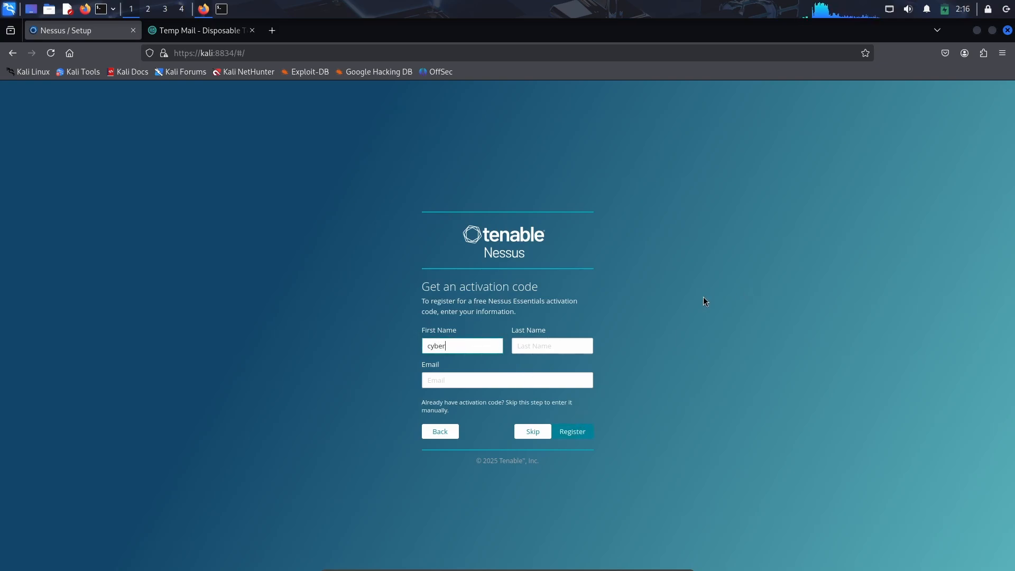
pyautogui.press('Tab')
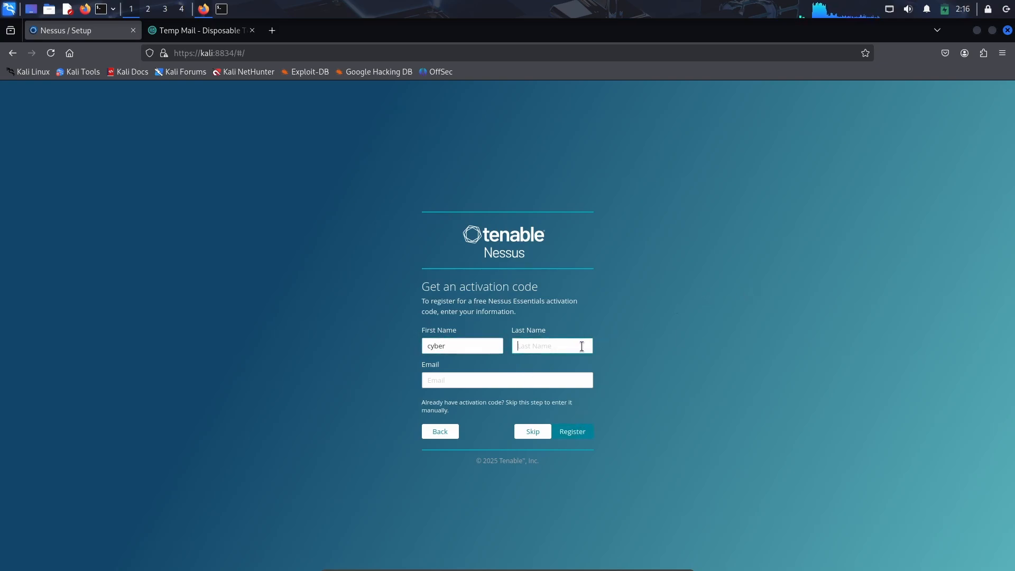
pyautogui.write('aaa')
pyautogui.click(502, 379)
pyautogui.hotkey('ctrl', 'v')
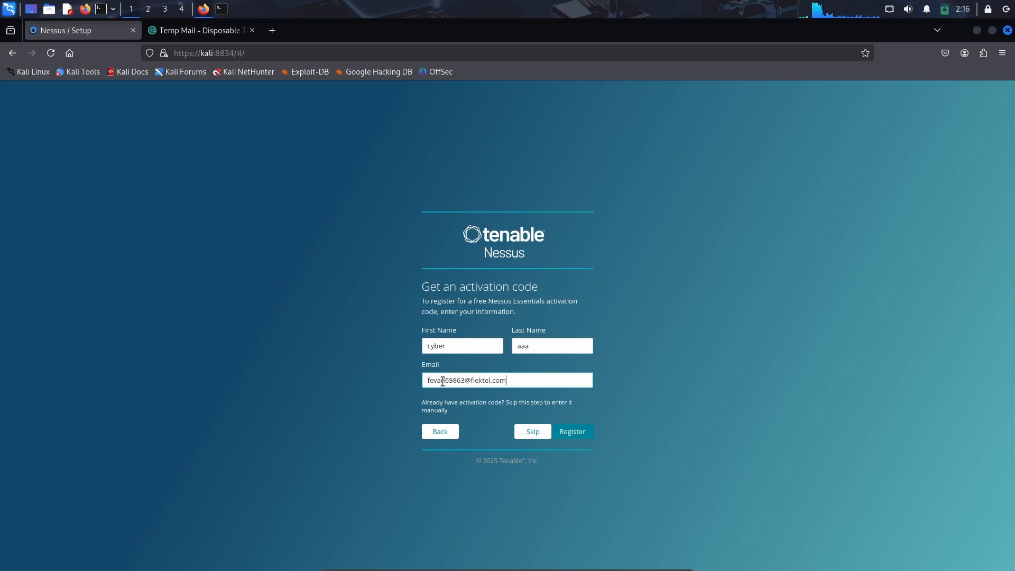
pyautogui.click(579, 434)
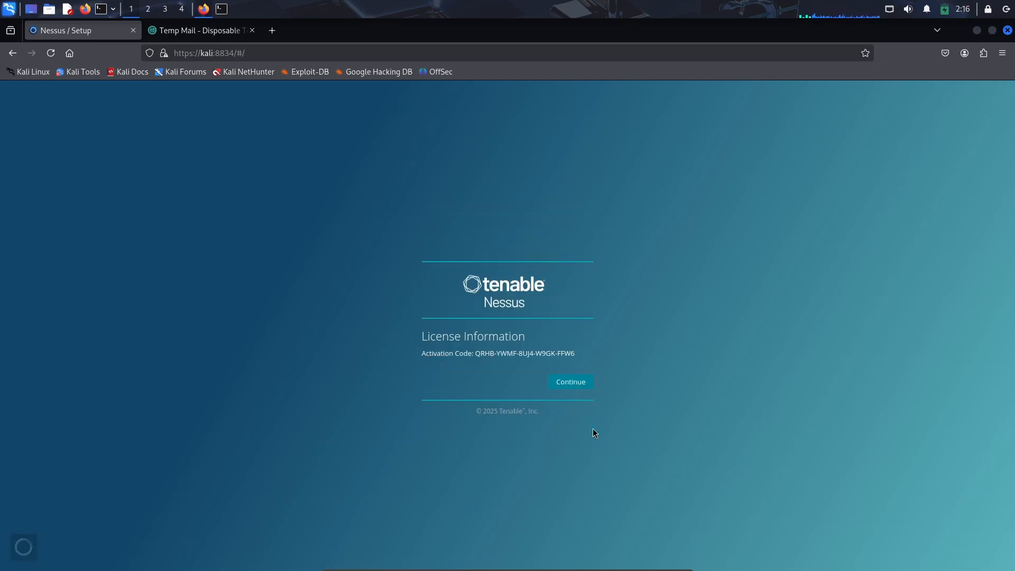
# Select and copy the shown activation code, then continue past the license information
pyautogui.doubleClick(507, 354)
pyautogui.moveTo(475, 354); pyautogui.dragTo(584, 361)
pyautogui.rightClick(547, 362)
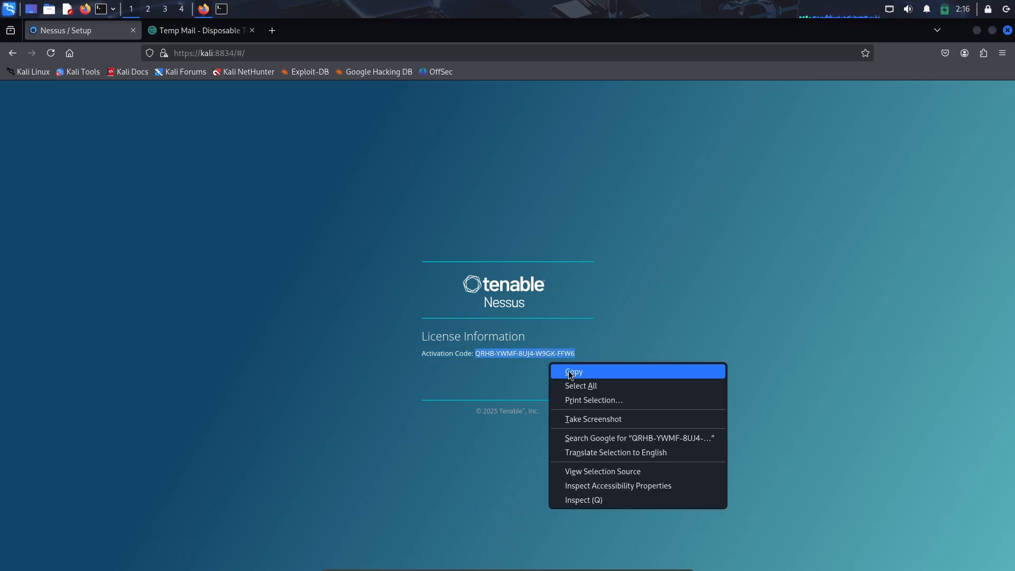
pyautogui.click(582, 369)
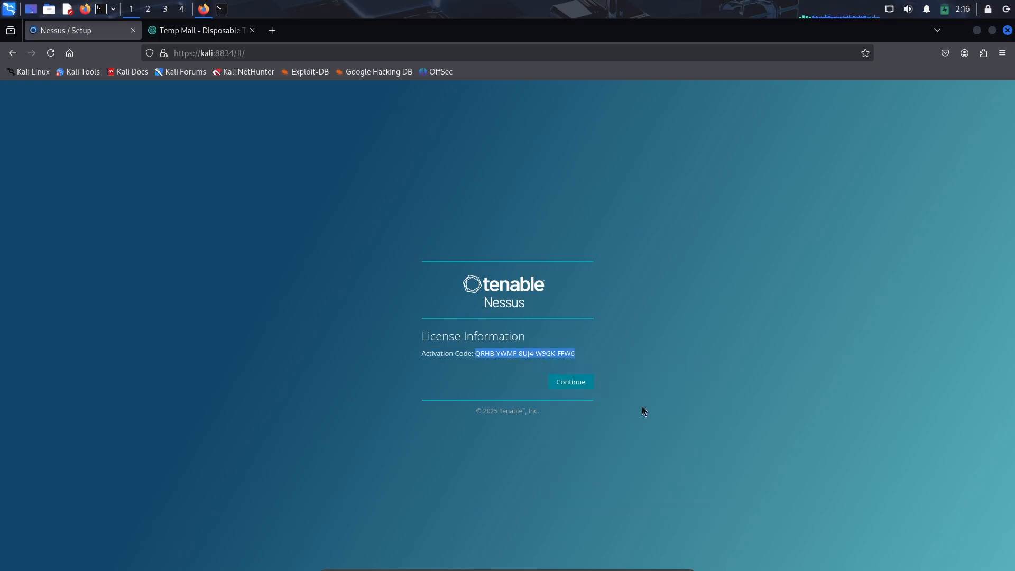
pyautogui.click(561, 390)
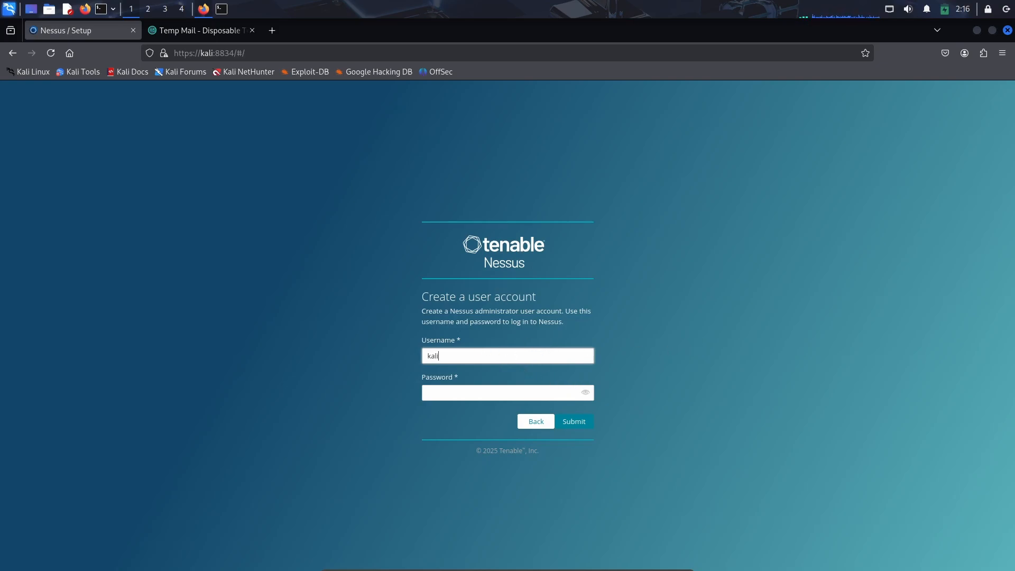
# Create the Nessus administrator account with username kali and a password, declining to save the login in the browser
pyautogui.click(476, 394)
pyautogui.write('kali')
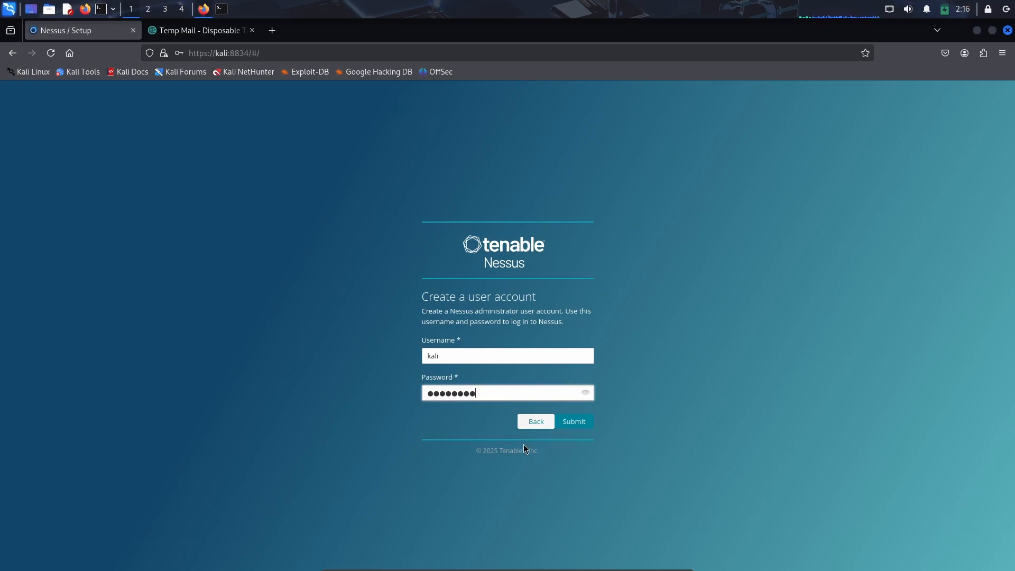
pyautogui.click(555, 421)
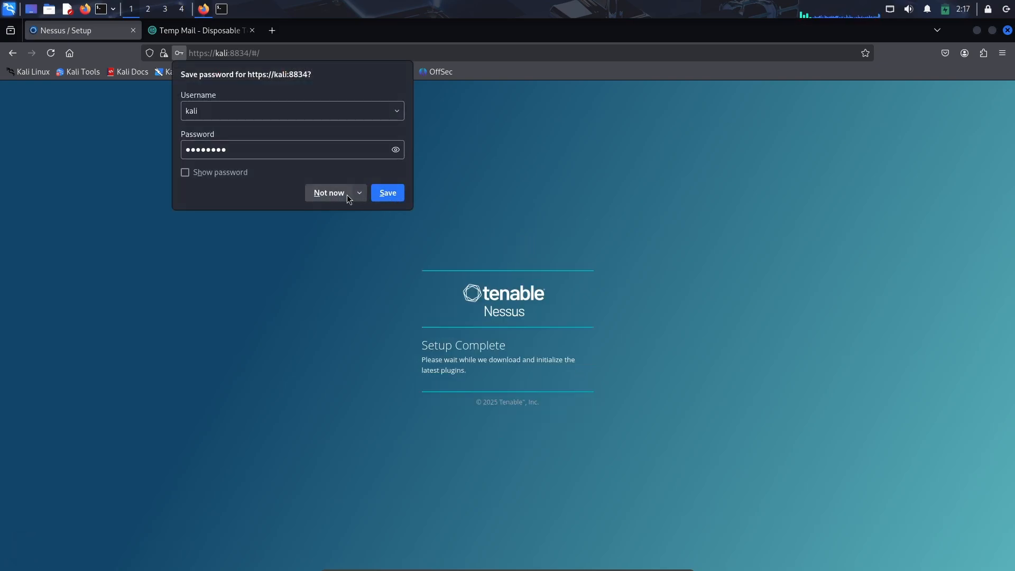
pyautogui.click(331, 190)
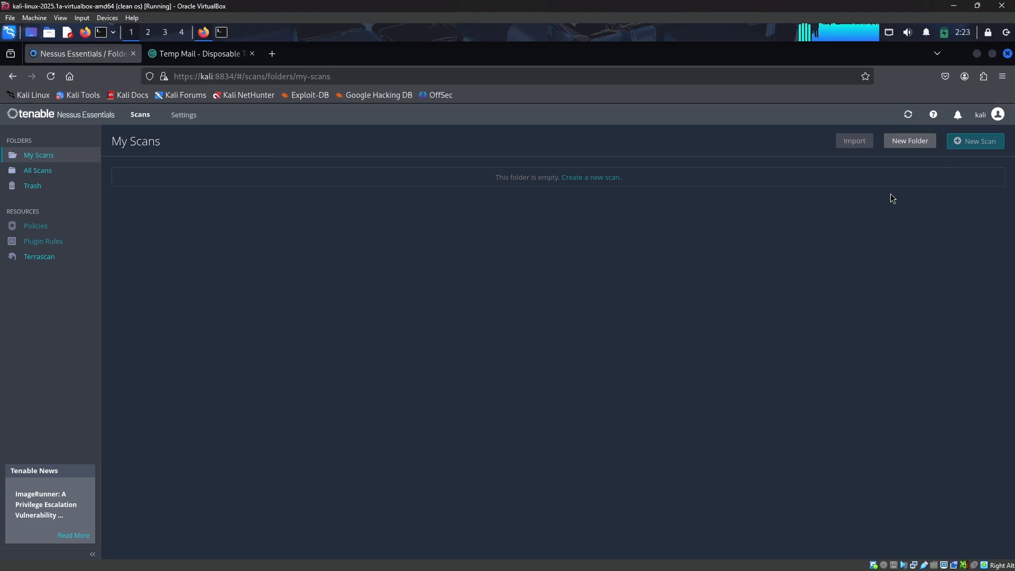
# Open the drop-down terminal, enlarge its text, and run sudo arp-scan -l to discover hosts on the network
pyautogui.moveTo(909, 116)
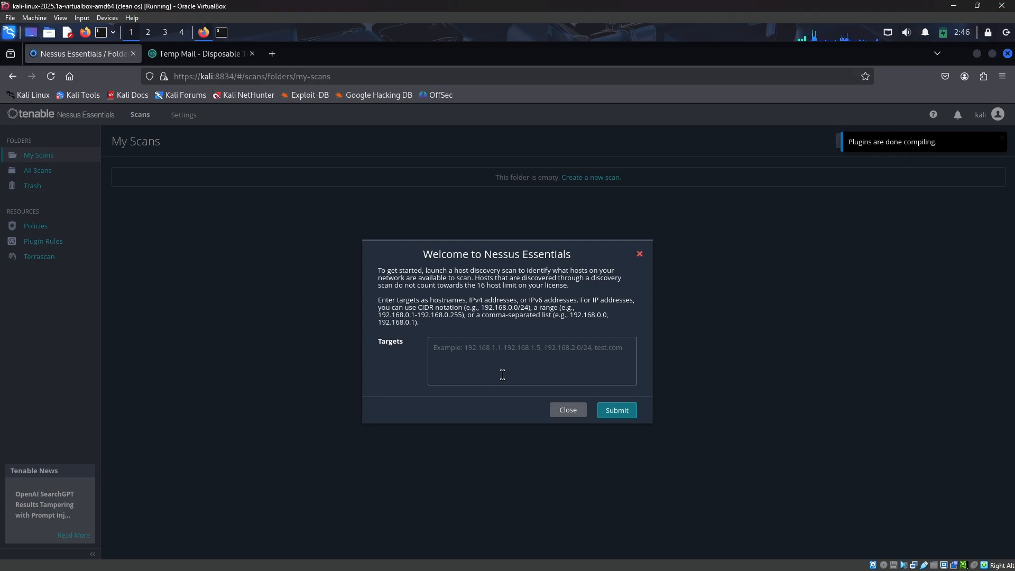
pyautogui.click(512, 361)
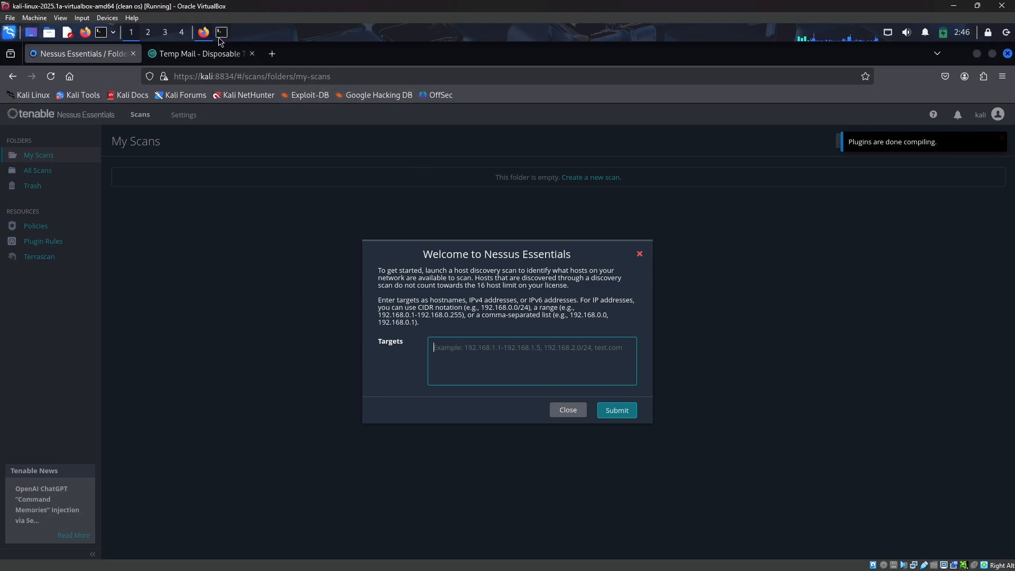
pyautogui.press('F12')
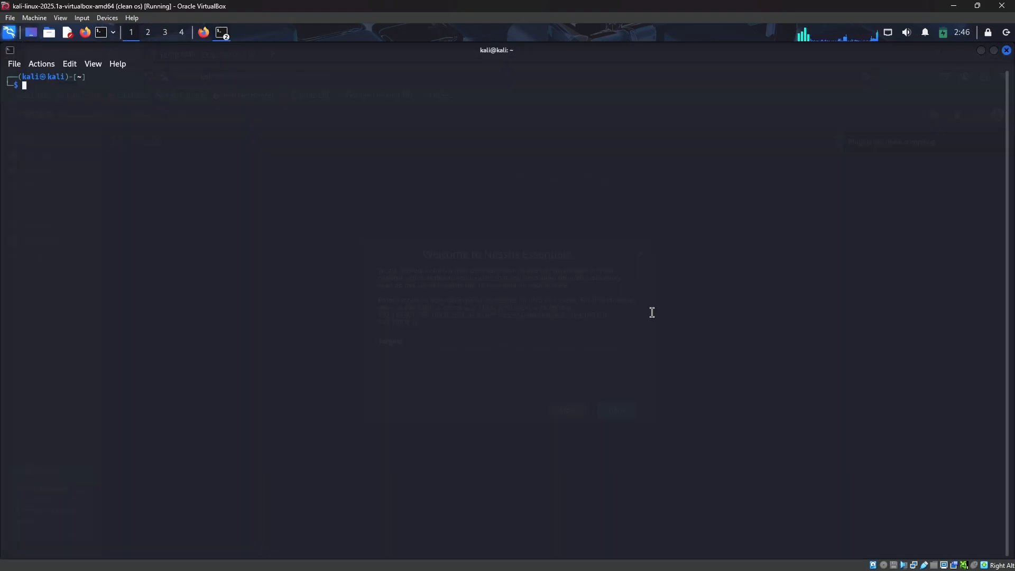
pyautogui.hotkey('ctrl', '+')
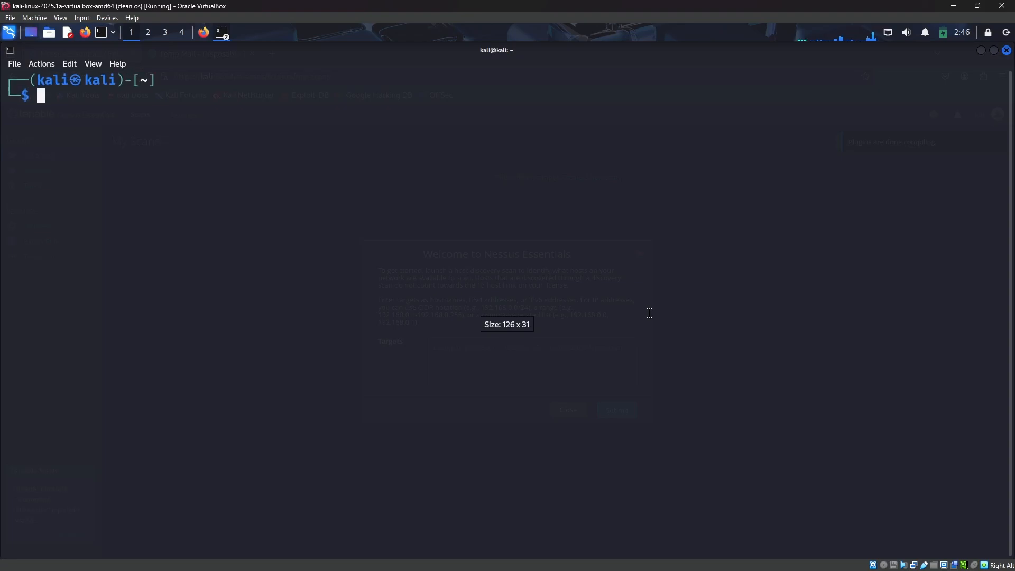
pyautogui.write('sudo ')
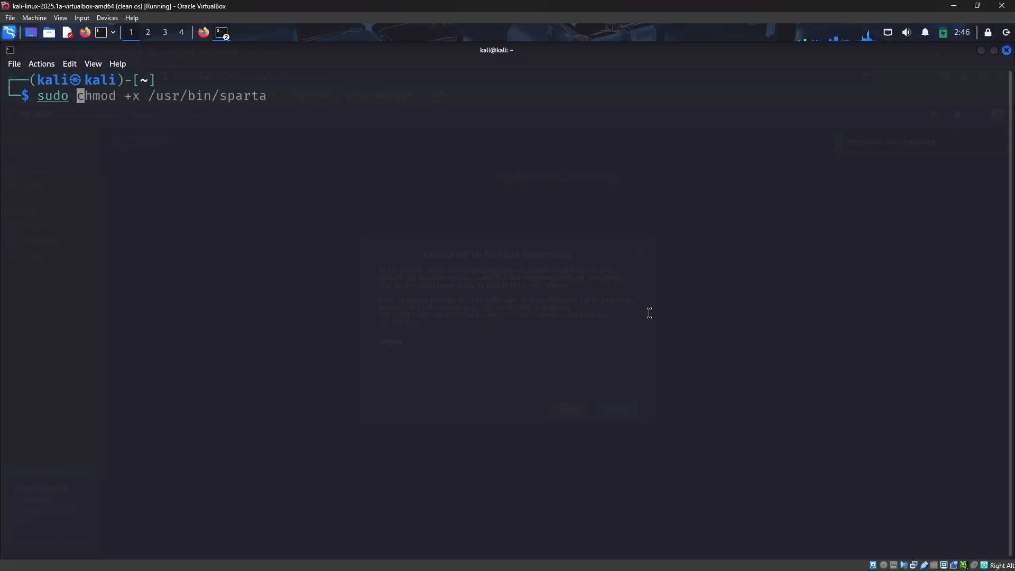
pyautogui.write('arp-scan')
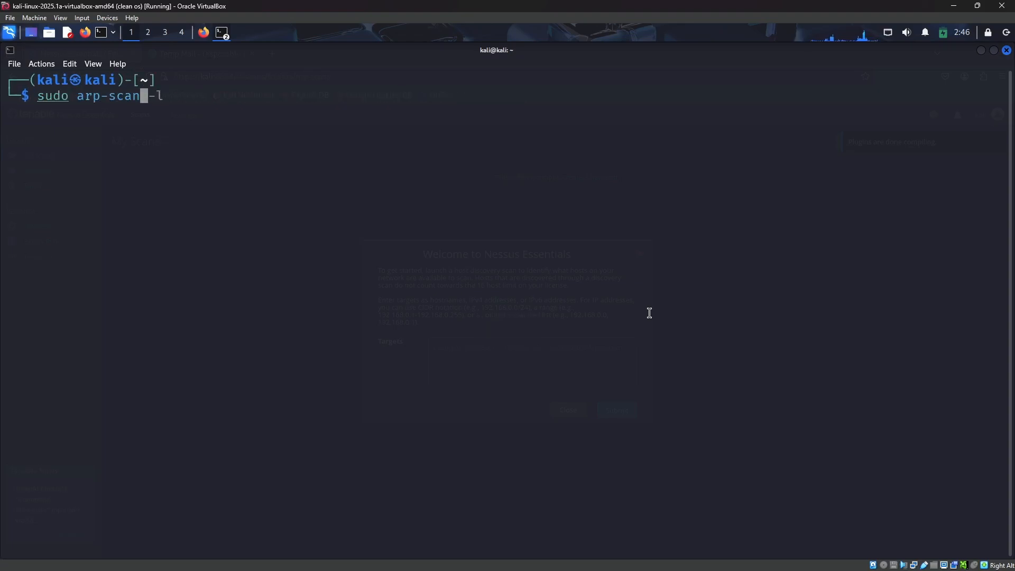
pyautogui.write(' -l')
pyautogui.press('Return')
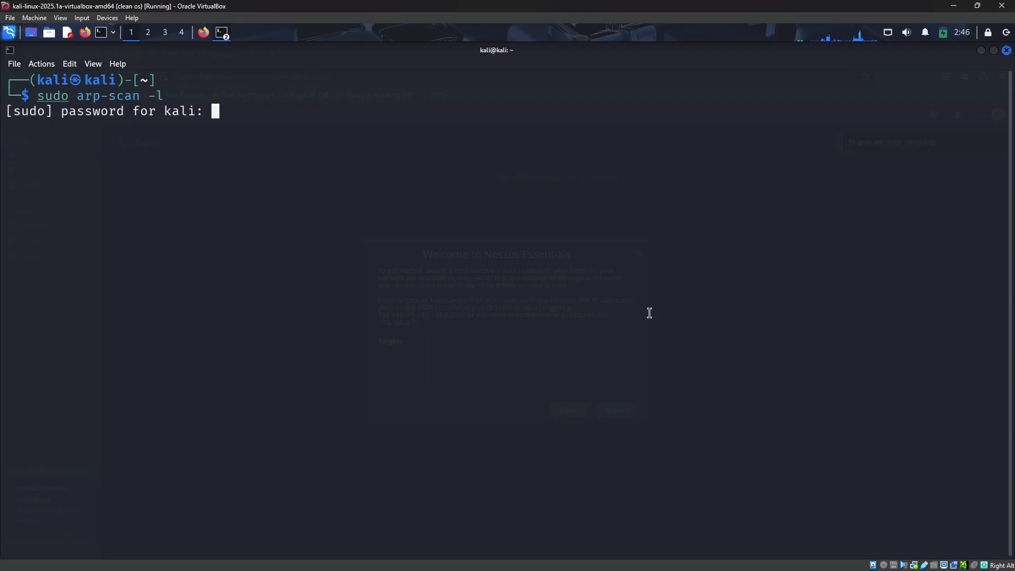
pyautogui.press('Return')
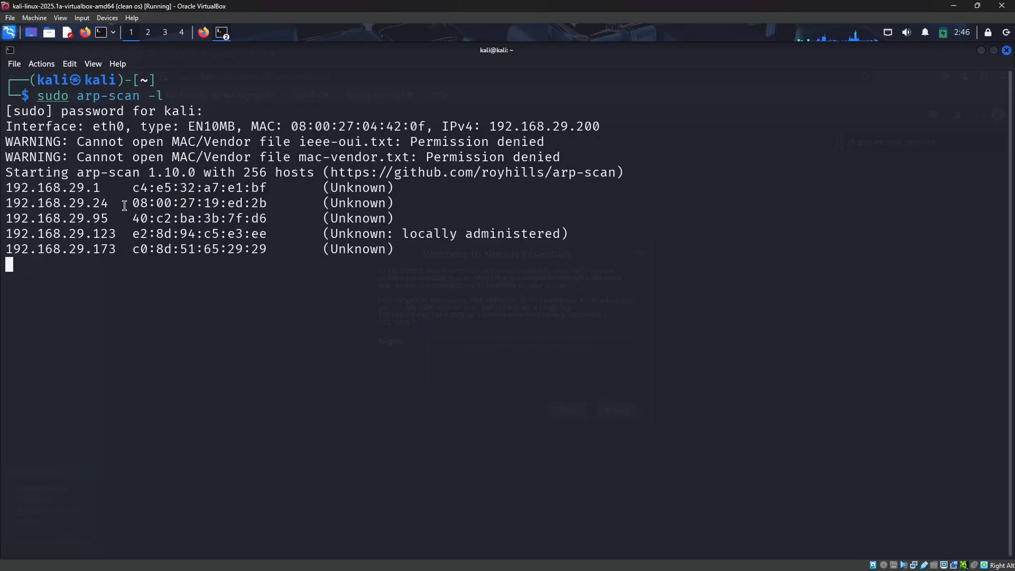
# Copy the host address 192.168.29.24 from the arp-scan output
pyautogui.moveTo(130, 205); pyautogui.dragTo(147, 203)
pyautogui.click(89, 203)
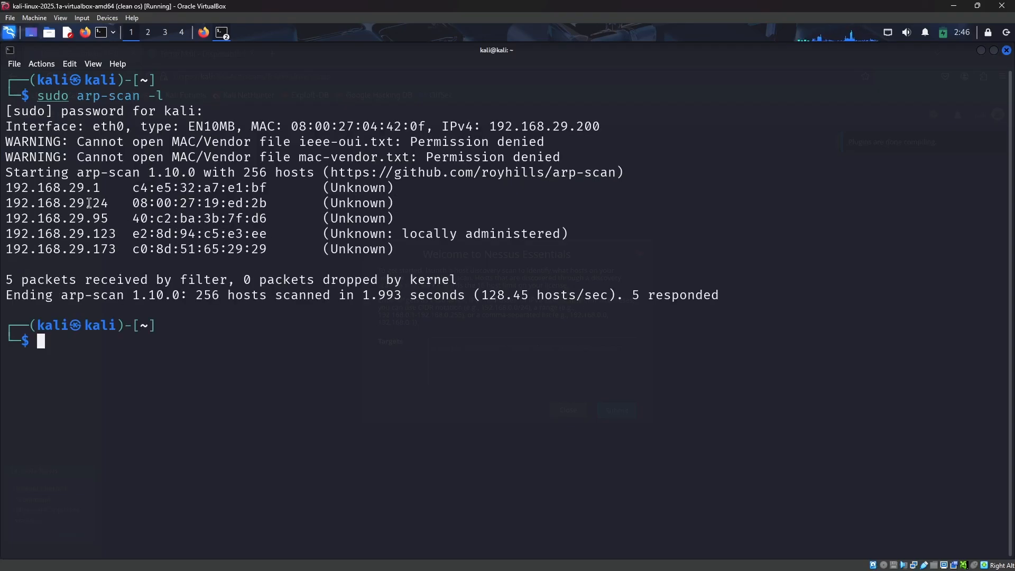
pyautogui.doubleClick(89, 203)
pyautogui.rightClick(87, 203)
pyautogui.click(180, 214)
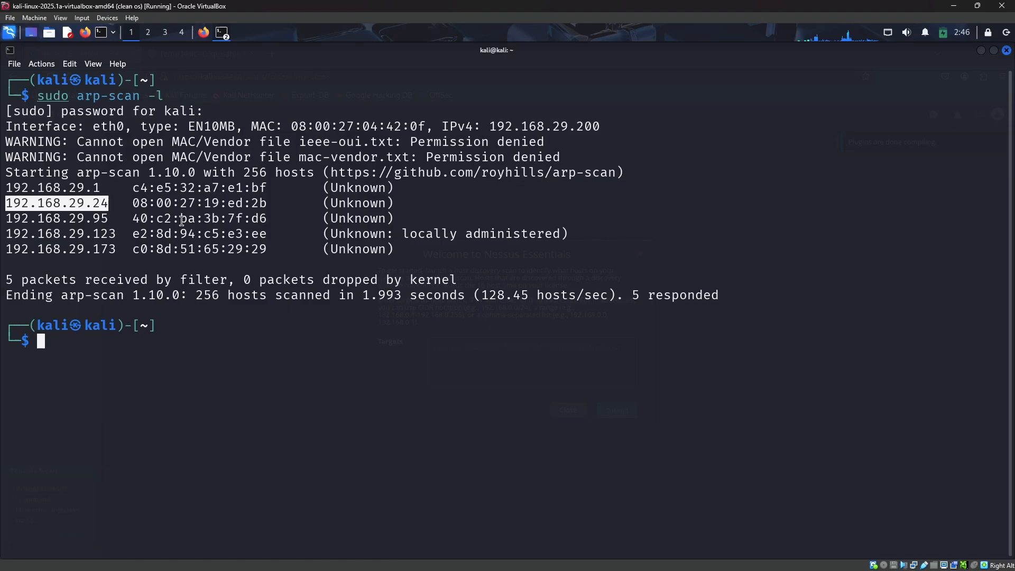
pyautogui.click(325, 394)
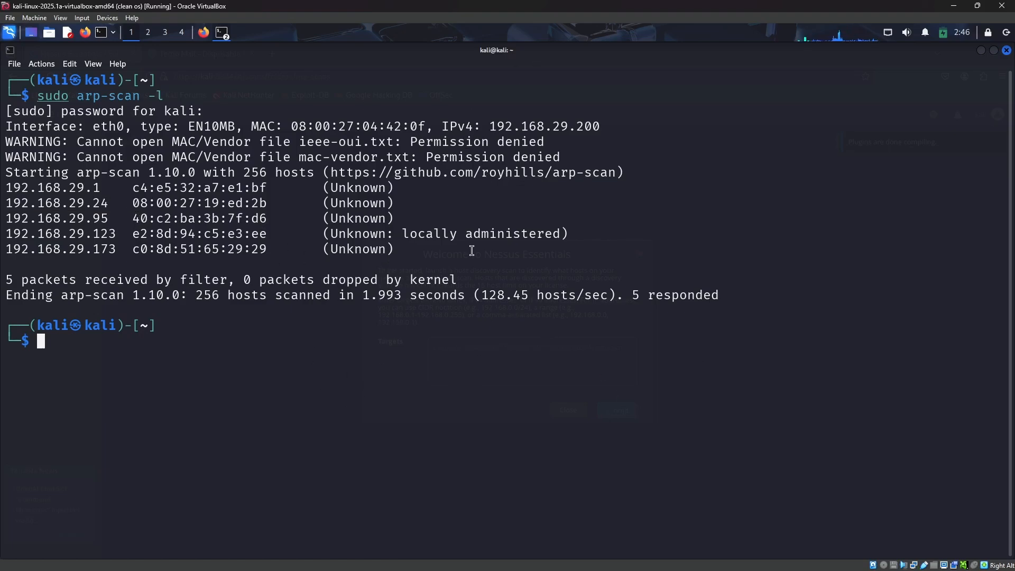
# Run nmap 192.168.29.24 with the pasted address and review the open ports
pyautogui.write('nmap')
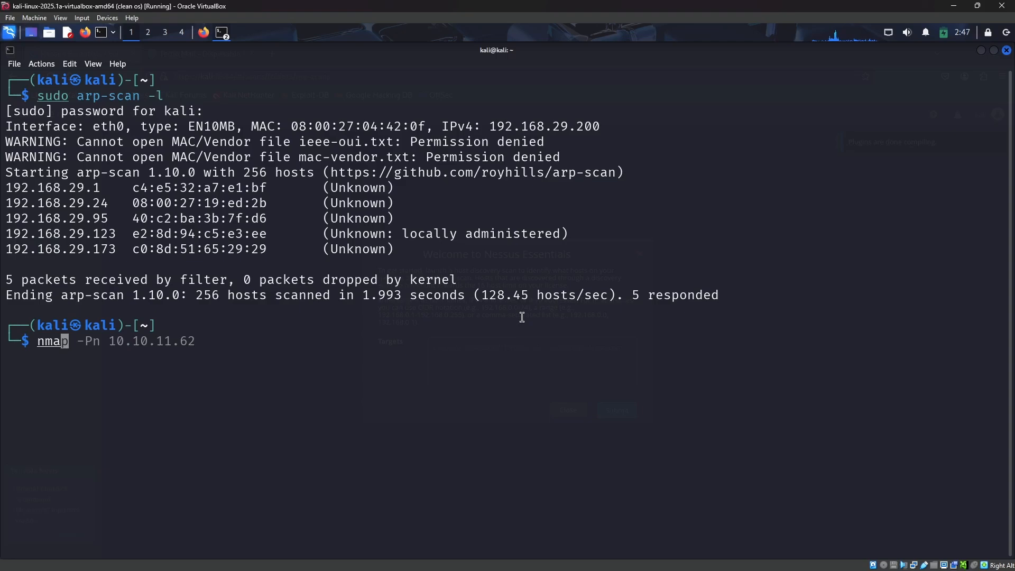
pyautogui.hotkey('ctrl', 'shift', 'v')
pyautogui.press('Return')
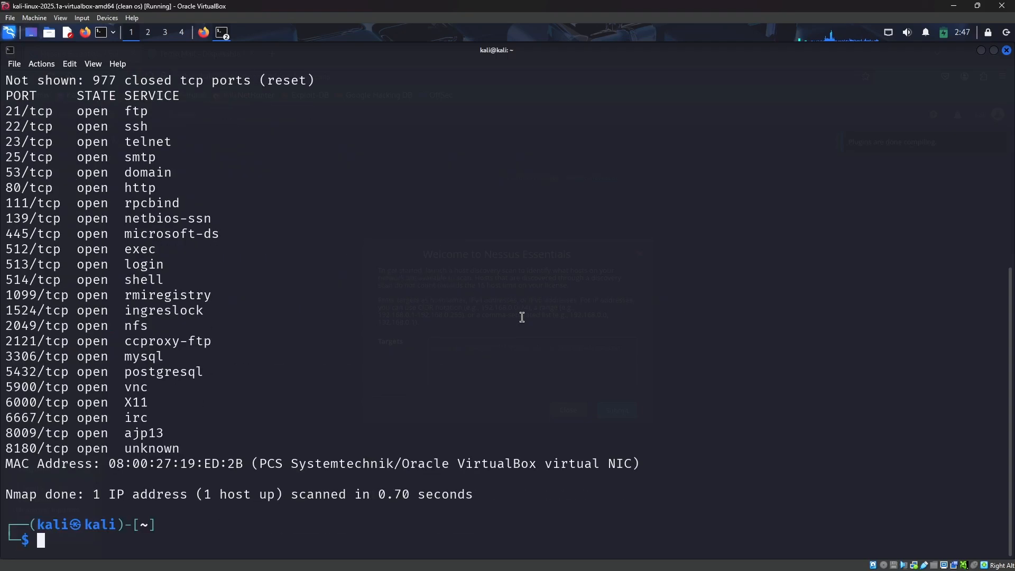
pyautogui.scroll(2, 114, 328)
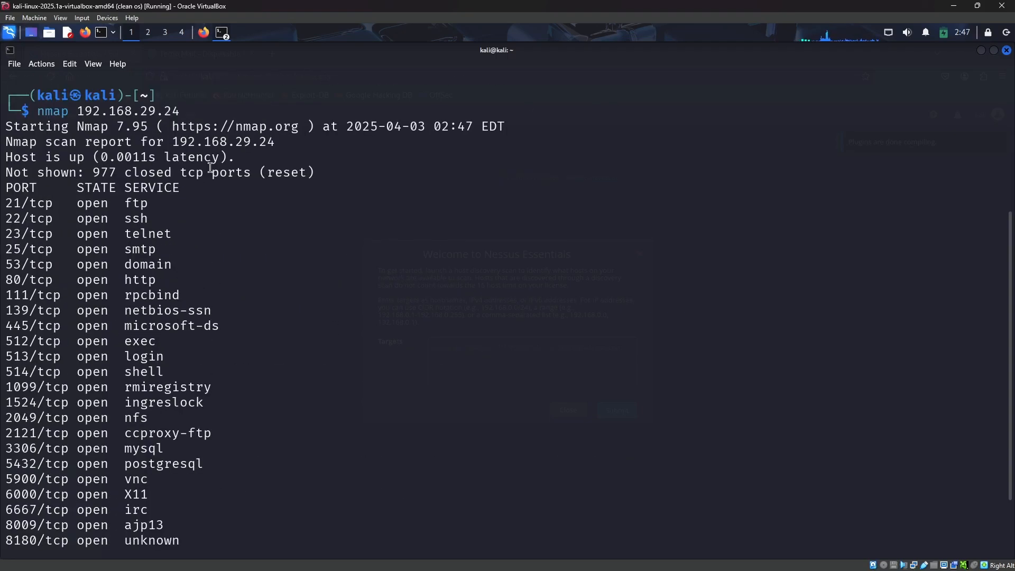
pyautogui.scroll(-1, 296, 341)
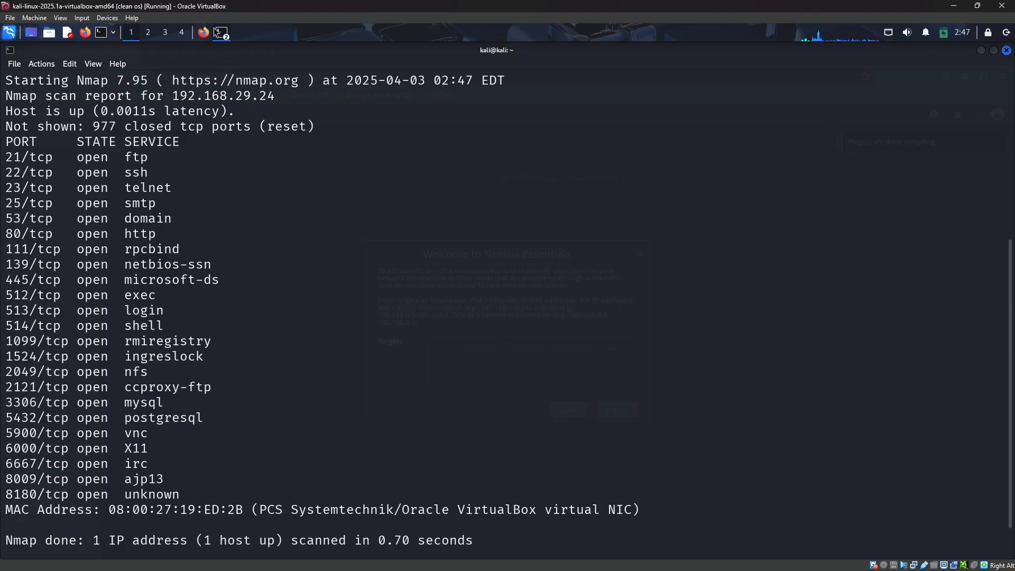
# Back in Nessus, paste 192.168.29.24 as the host discovery target and submit it
pyautogui.click(206, 38)
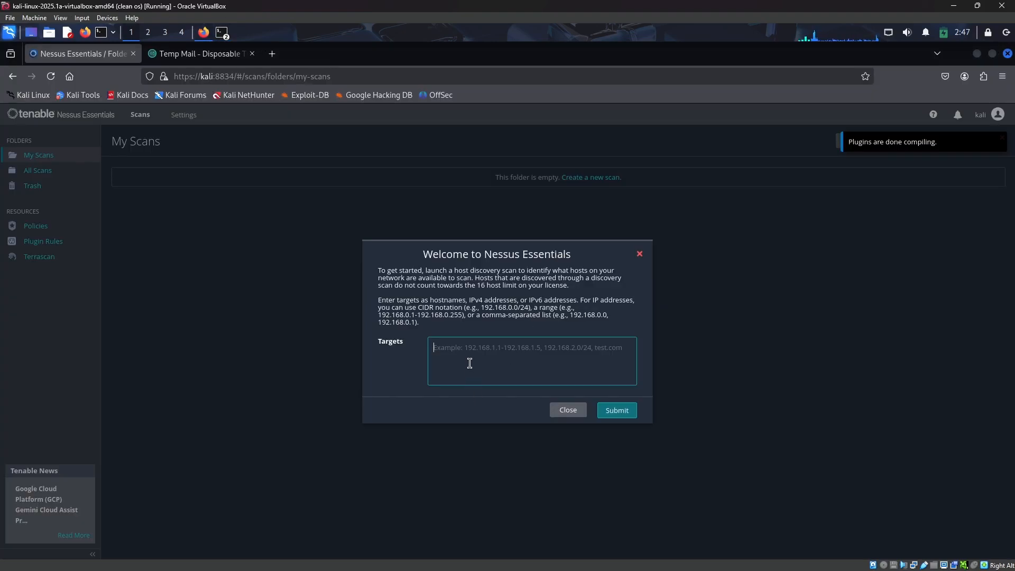
pyautogui.hotkey('ctrl', 'v')
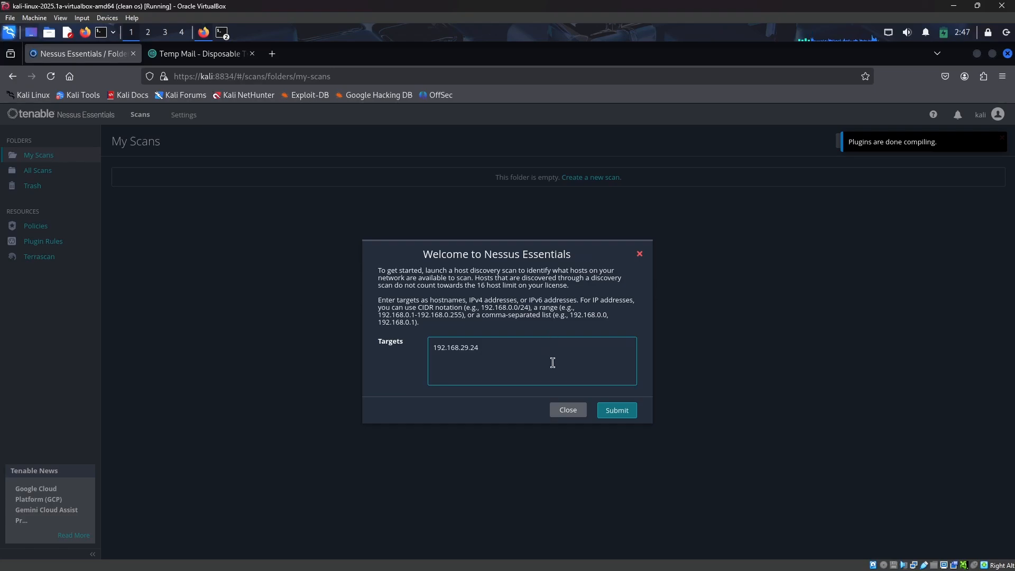
pyautogui.click(626, 410)
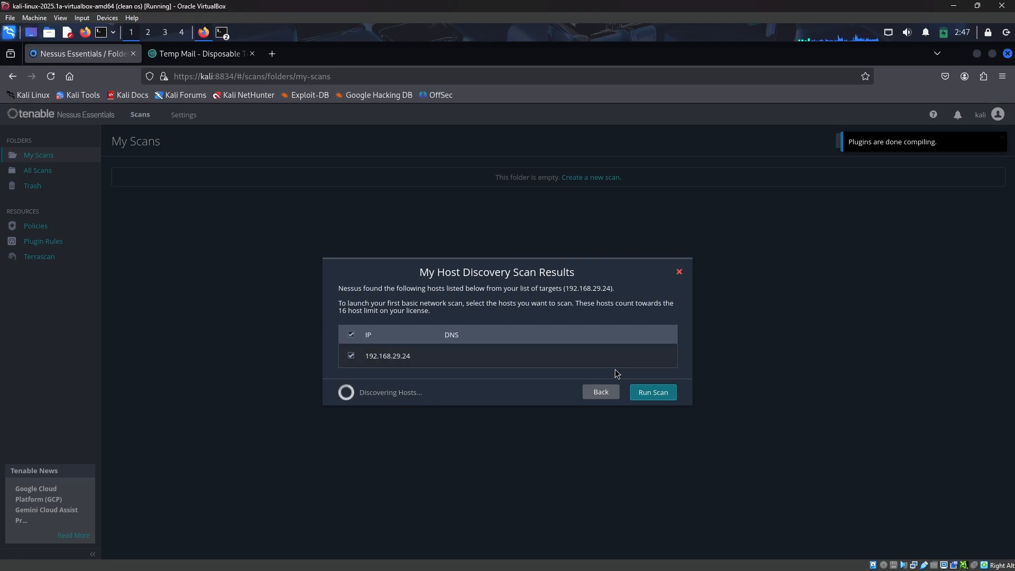
# Run the basic network scan on the discovered host and check its Vulnerabilities and History tabs
pyautogui.click(654, 393)
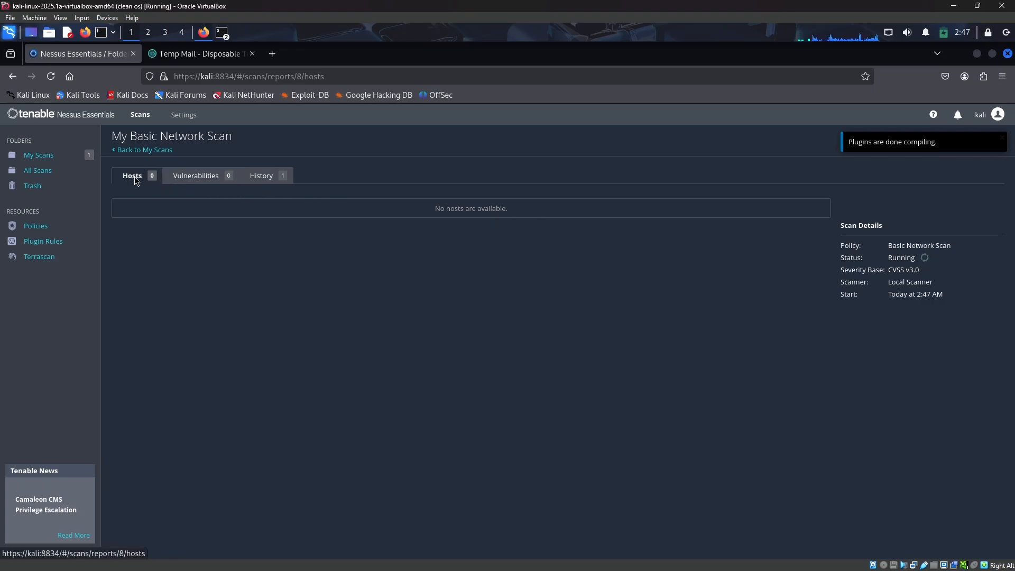
pyautogui.click(201, 175)
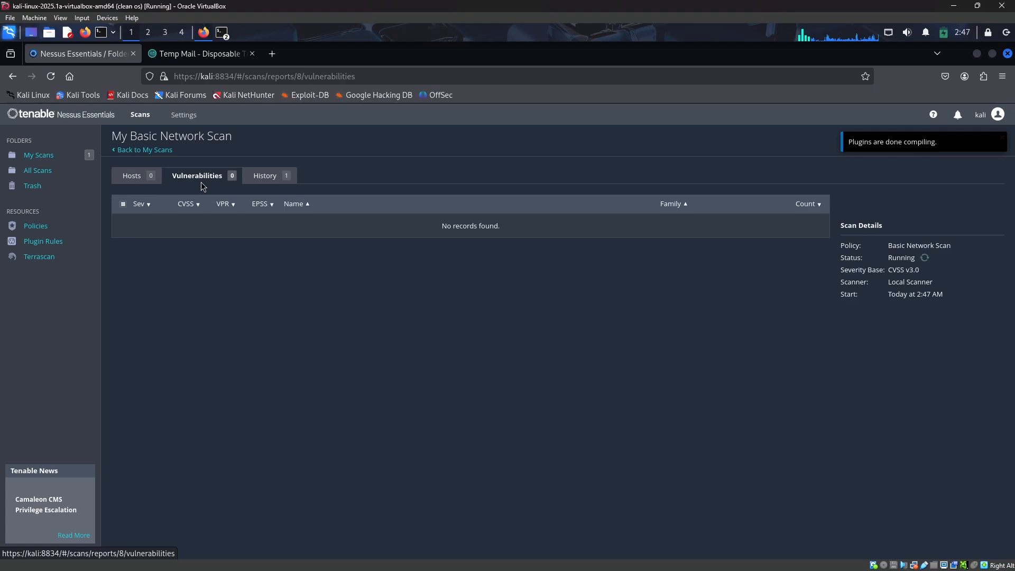
pyautogui.click(271, 178)
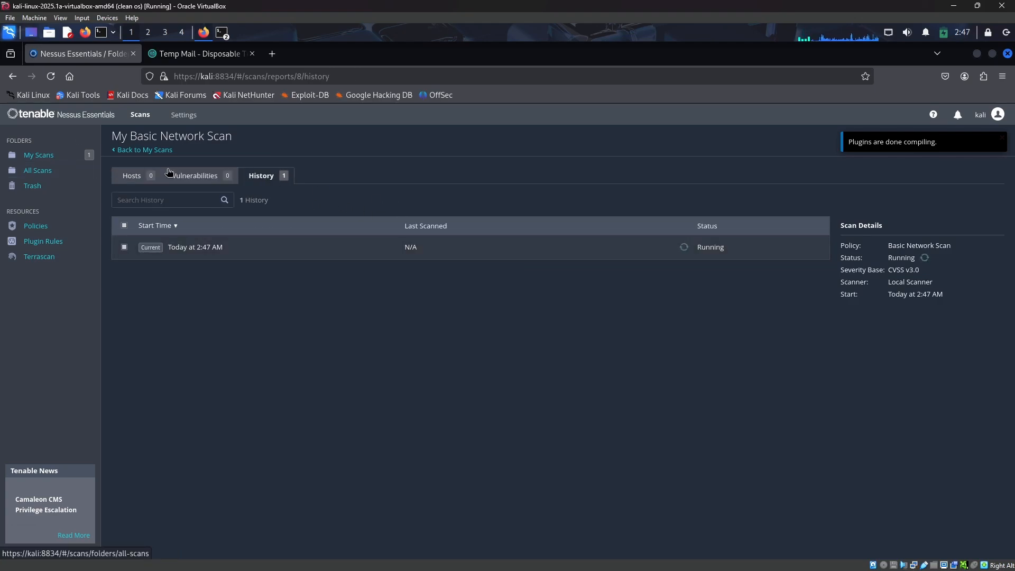
# Browse the scan's Vulnerabilities and Hosts tabs, then each scan folder and resource page in the sidebar
pyautogui.click(199, 176)
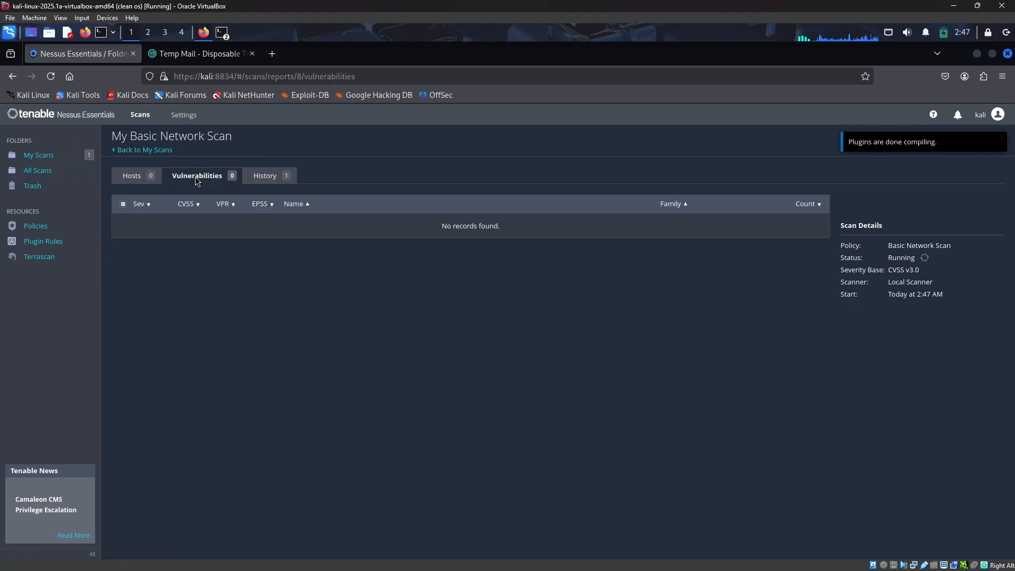
pyautogui.click(151, 179)
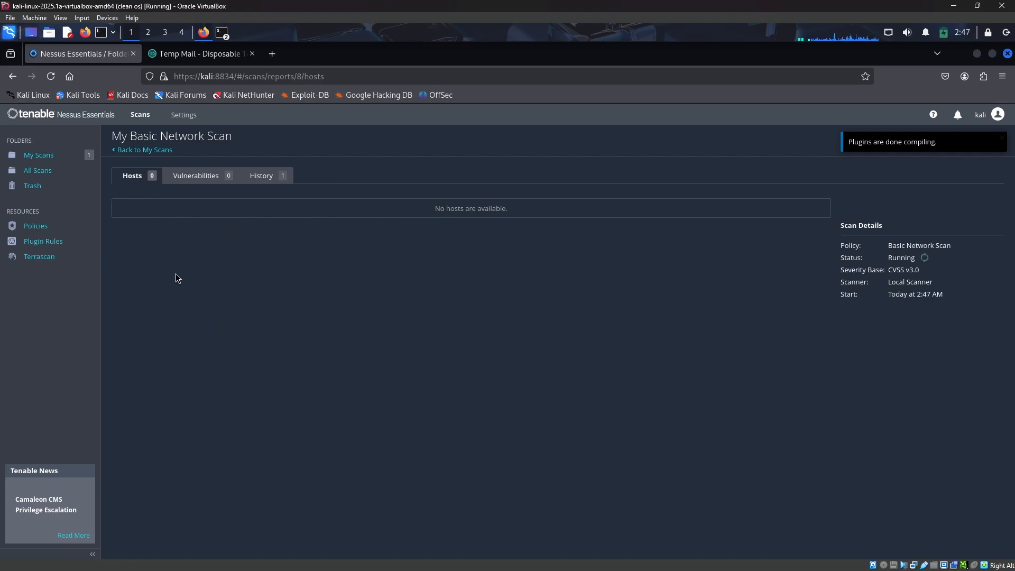
pyautogui.click(32, 154)
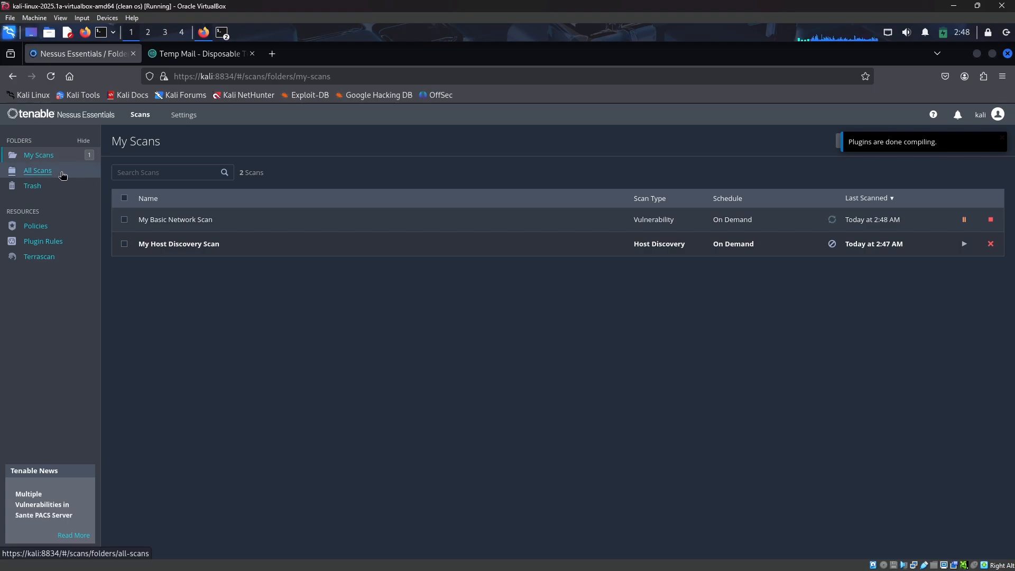
pyautogui.click(63, 175)
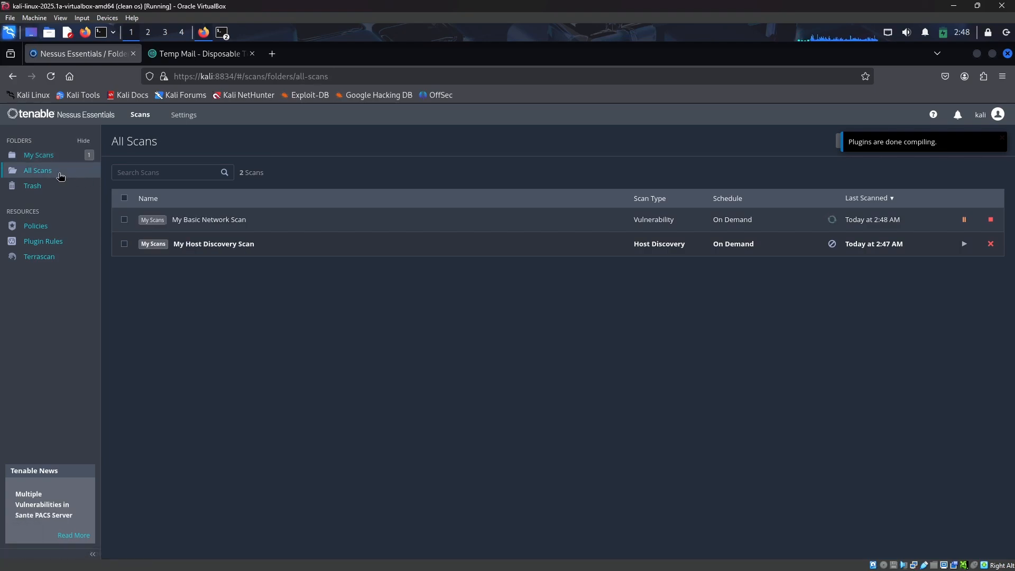
pyautogui.click(44, 190)
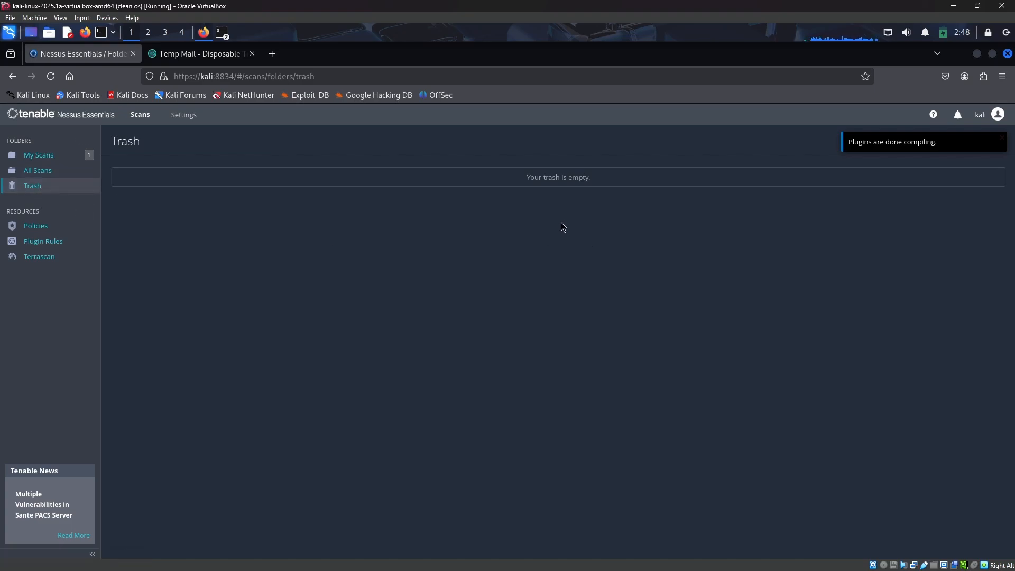
pyautogui.click(52, 231)
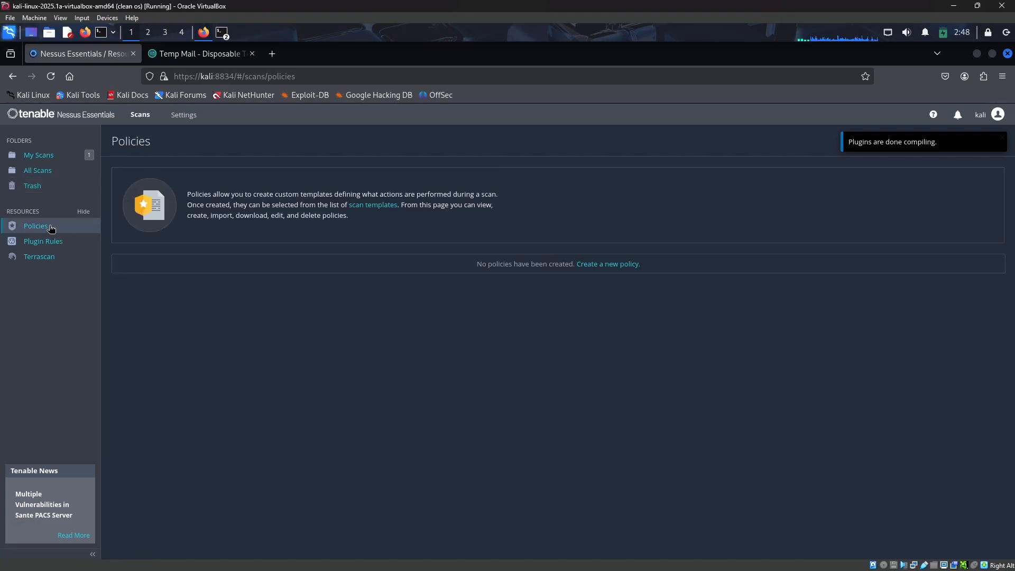
pyautogui.click(53, 242)
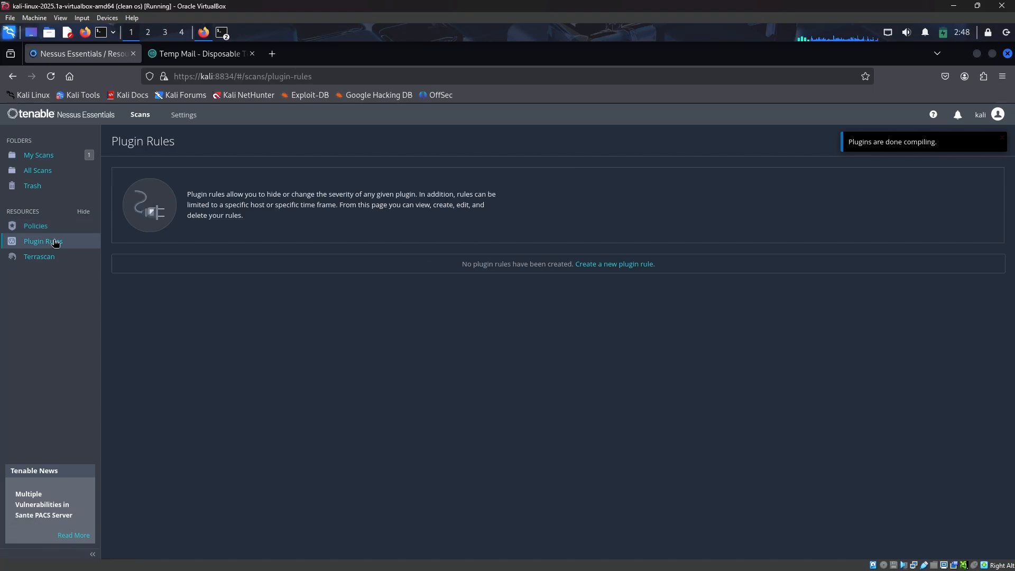
pyautogui.click(47, 257)
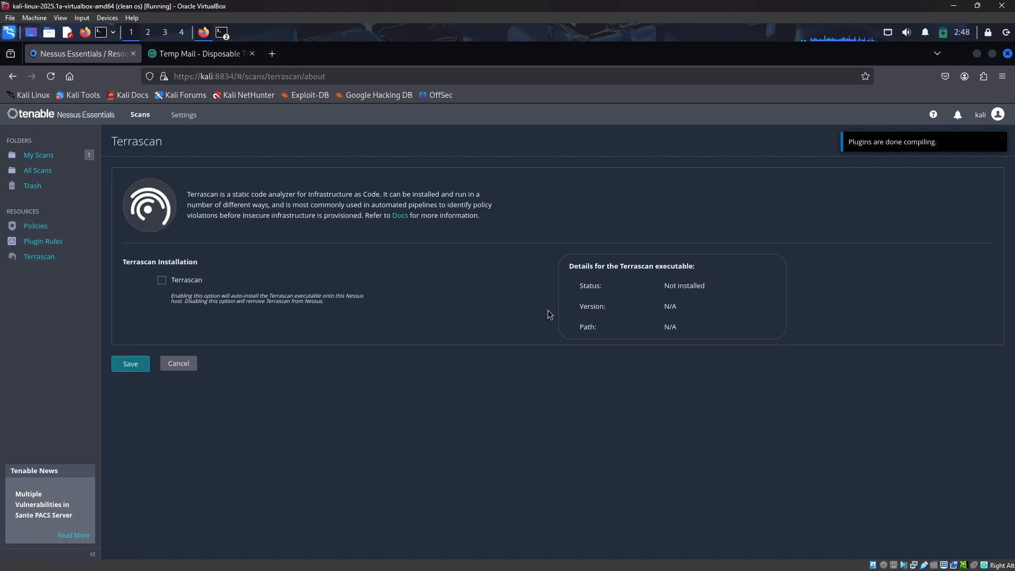
pyautogui.click(45, 156)
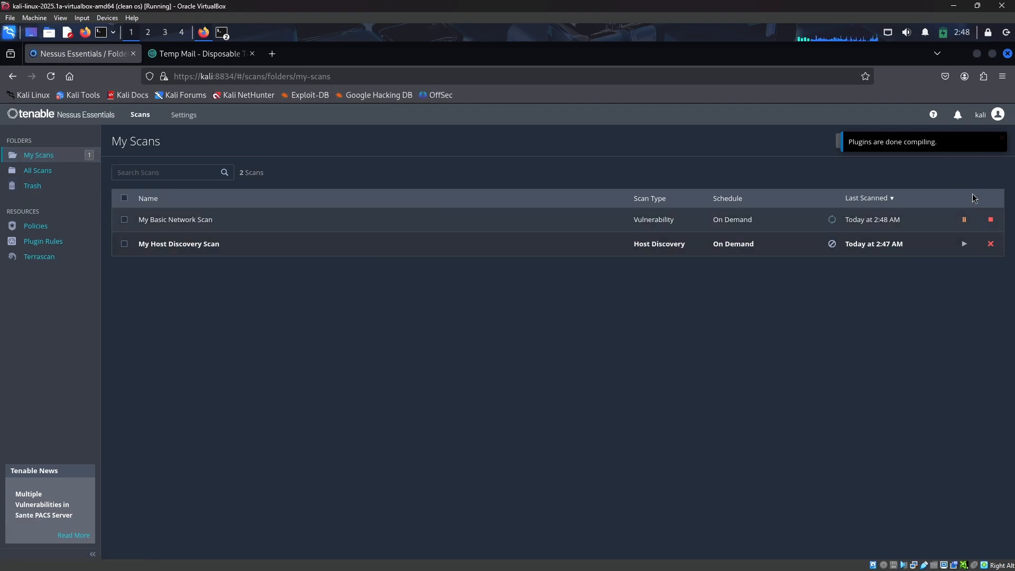
# Start a new scan from the Basic Network Scan template
pyautogui.click(1002, 138)
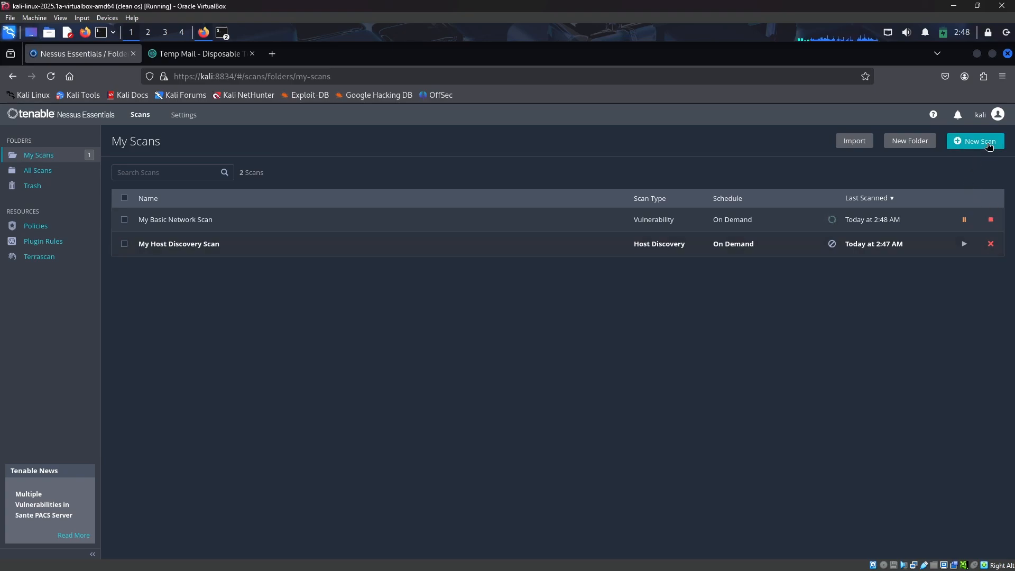
pyautogui.click(982, 145)
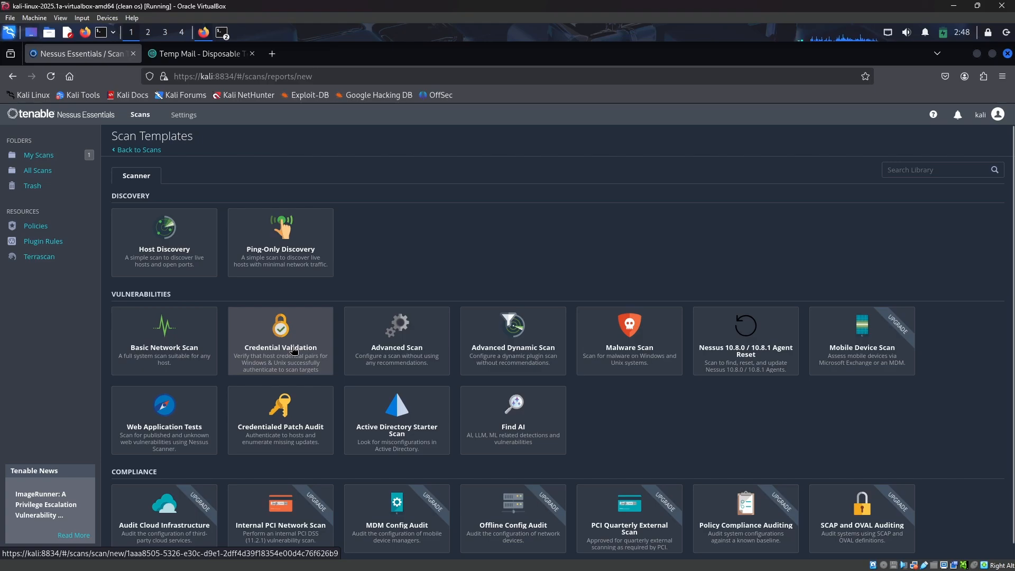
pyautogui.scroll(-2, 507, 365)
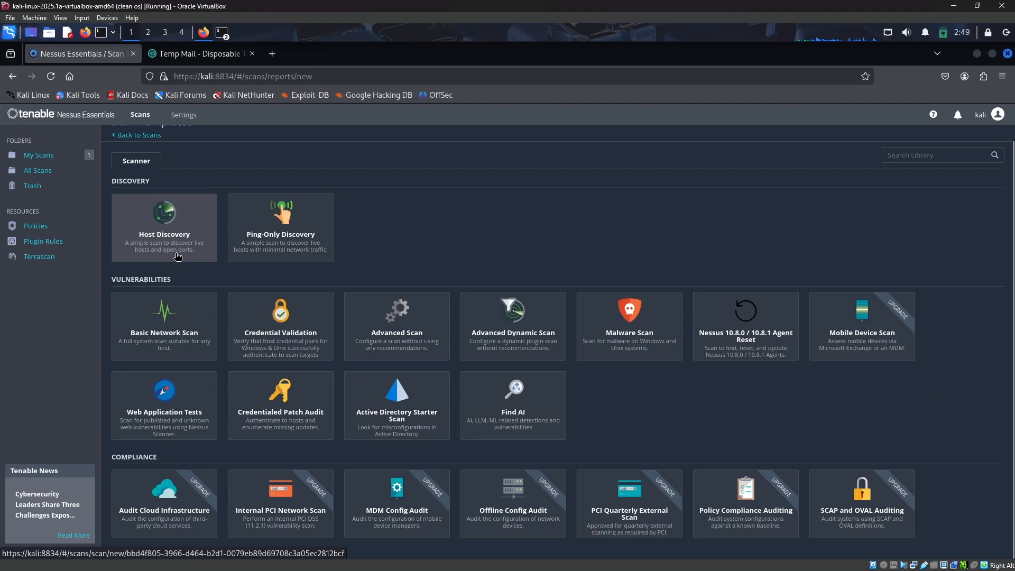
pyautogui.click(172, 338)
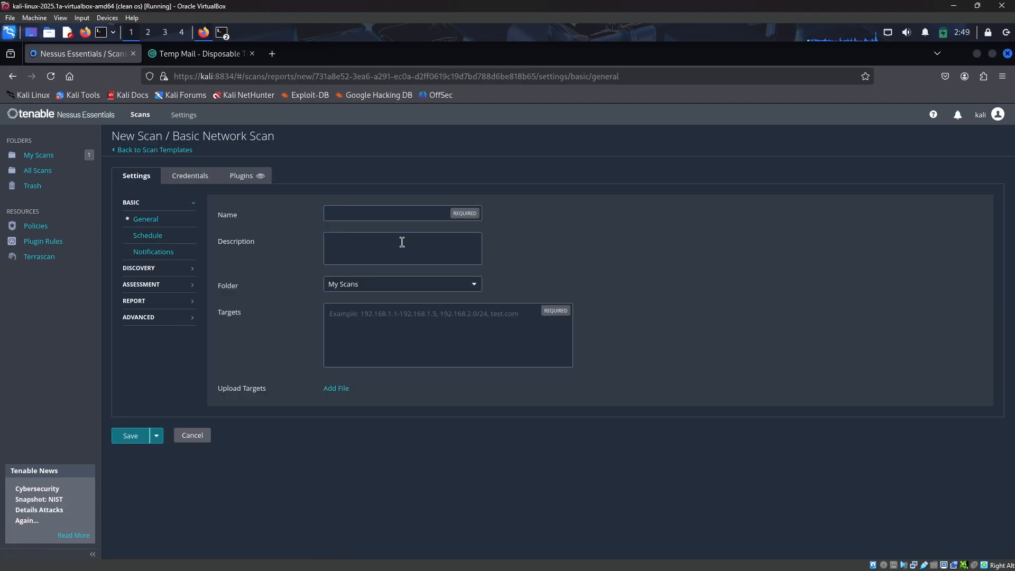
# Name the scan my scan, keep it in My Scans, and paste 192.168.29.24 as its target
pyautogui.click(401, 215)
pyautogui.write('my scan')
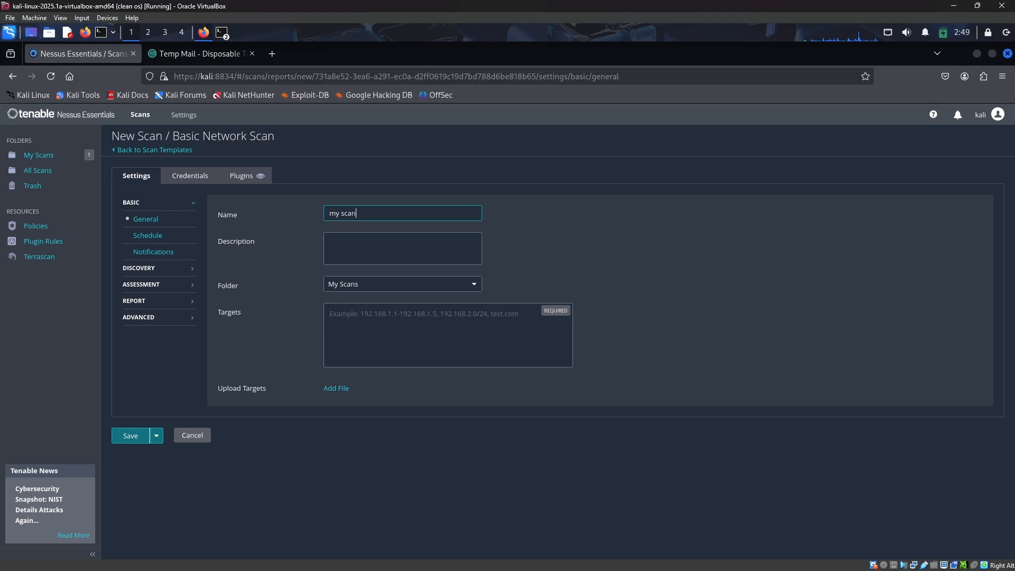
pyautogui.click(413, 253)
pyautogui.click(416, 282)
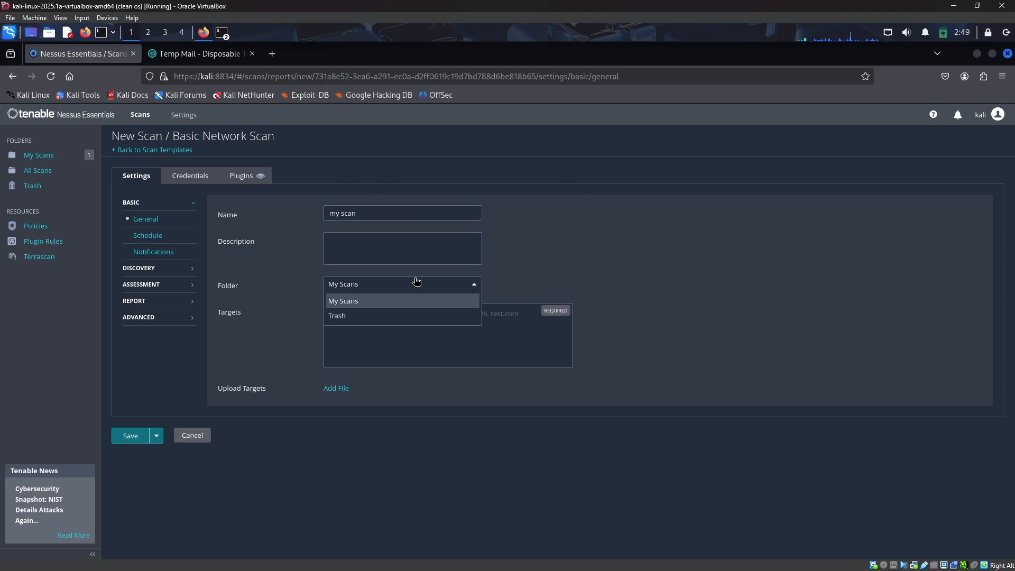
pyautogui.click(500, 292)
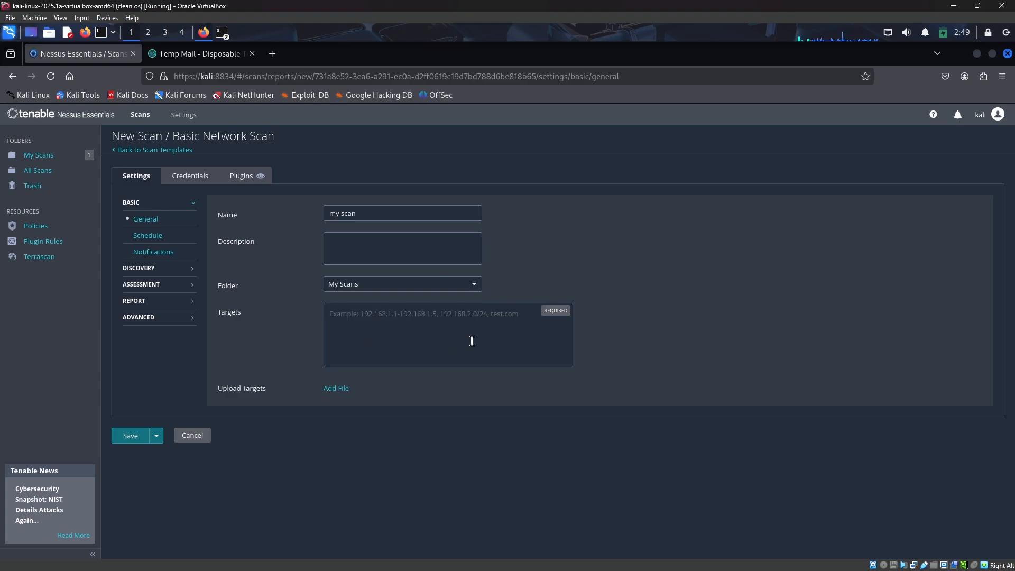
pyautogui.write('192.168.29.24')
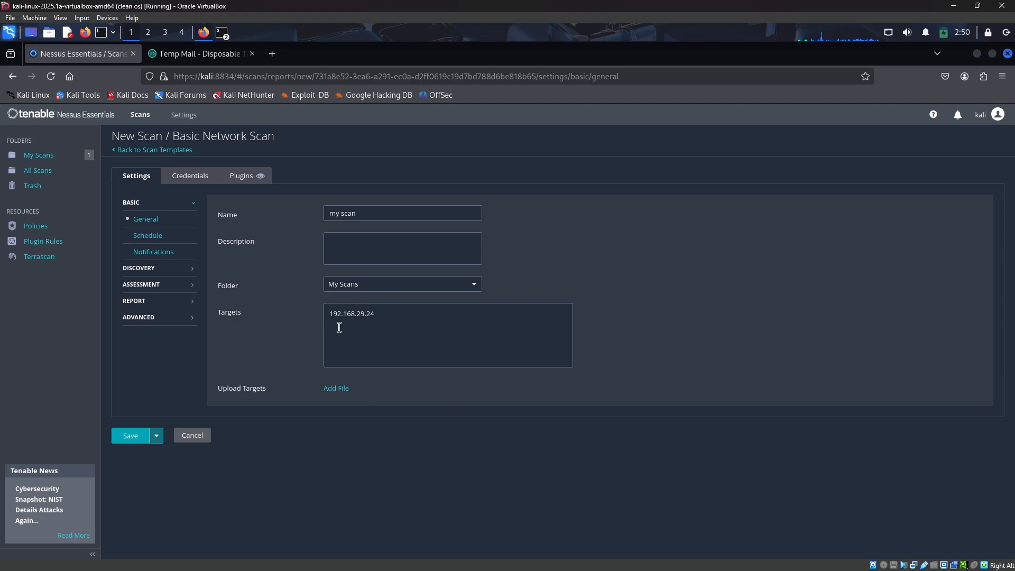
pyautogui.click(165, 238)
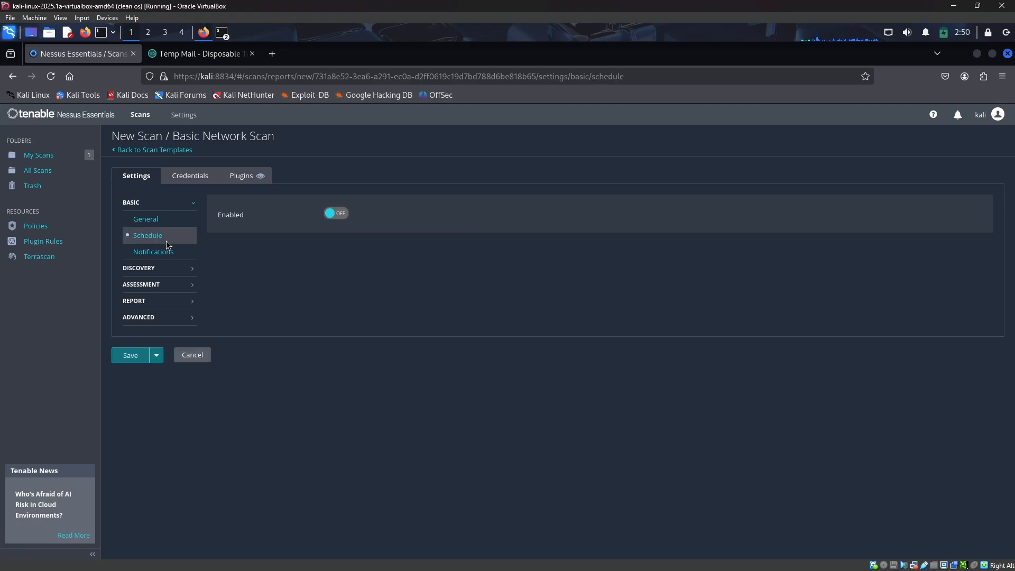
pyautogui.click(346, 213)
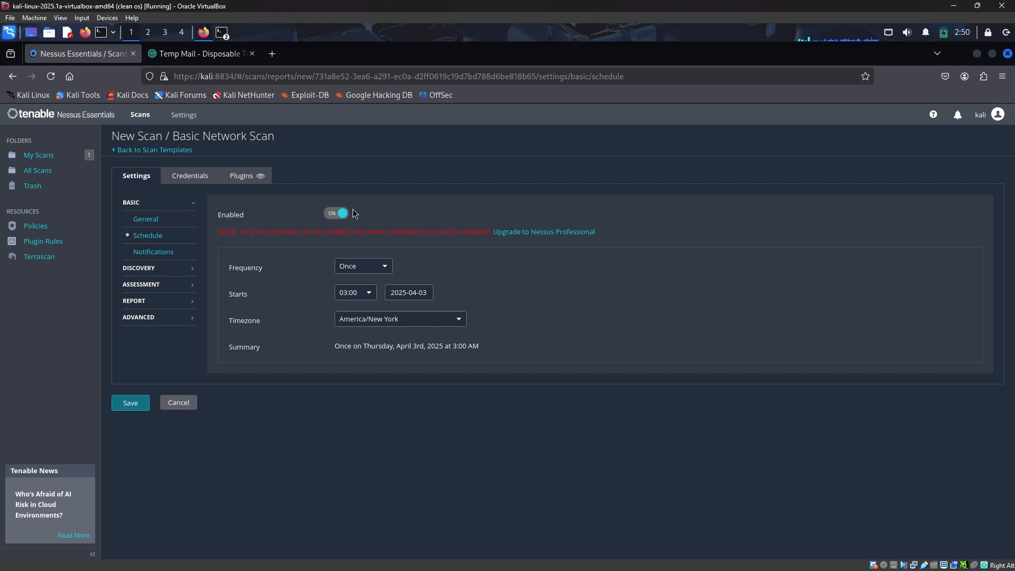
pyautogui.click(344, 213)
# Review the Notifications, Discovery and Assessment settings and the scan type options each offers
pyautogui.click(183, 260)
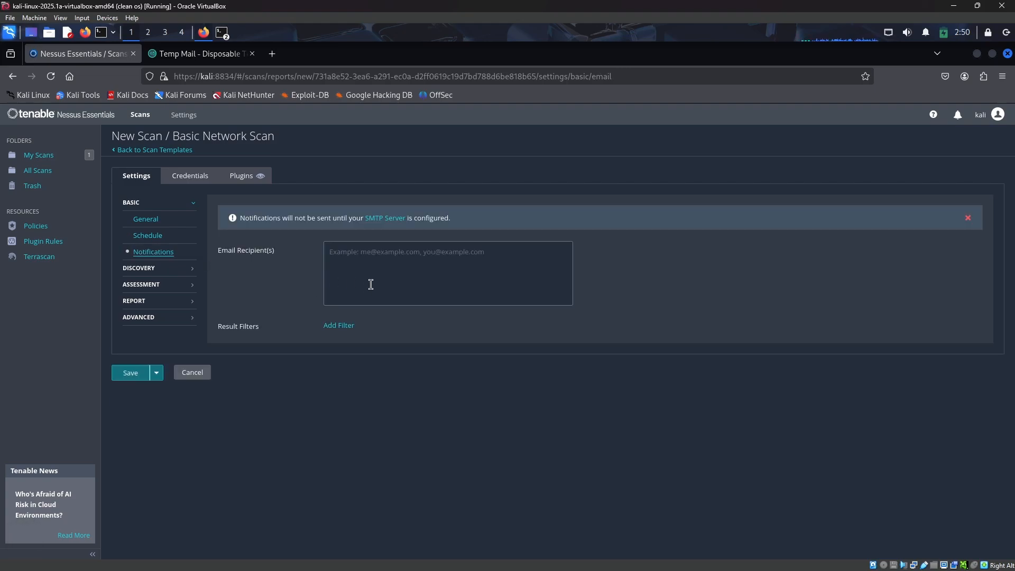
pyautogui.click(164, 270)
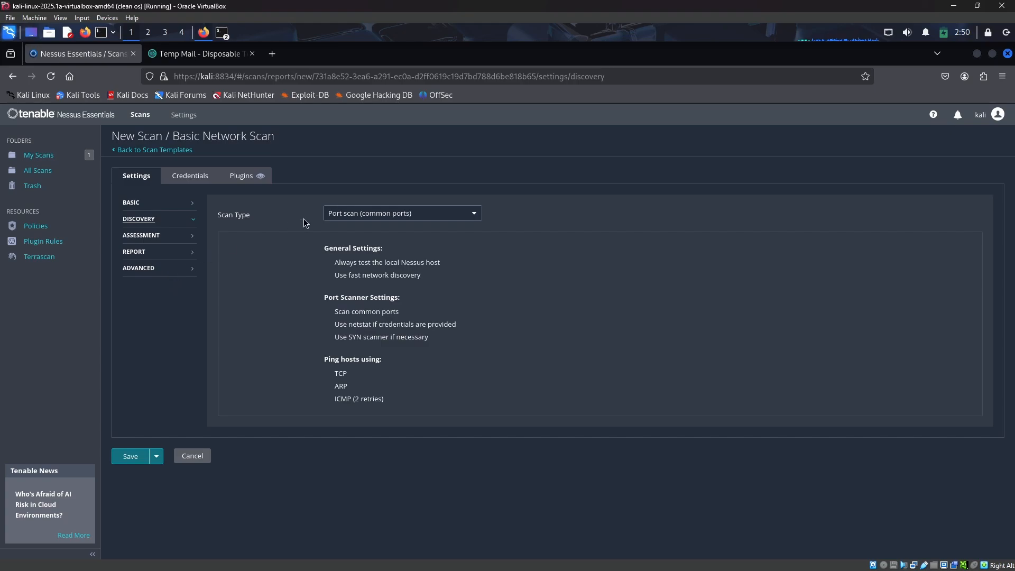
pyautogui.click(429, 216)
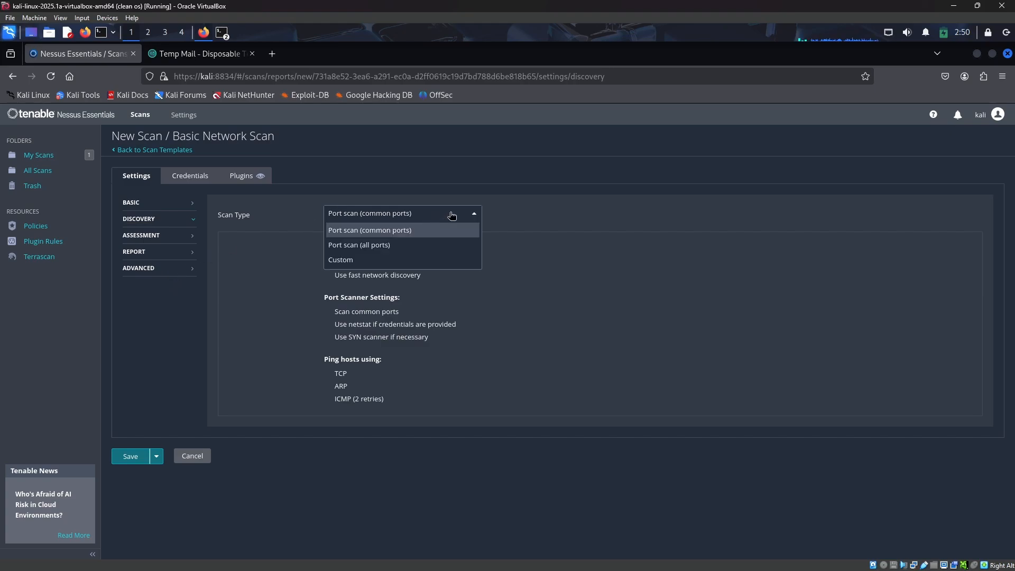
pyautogui.click(438, 237)
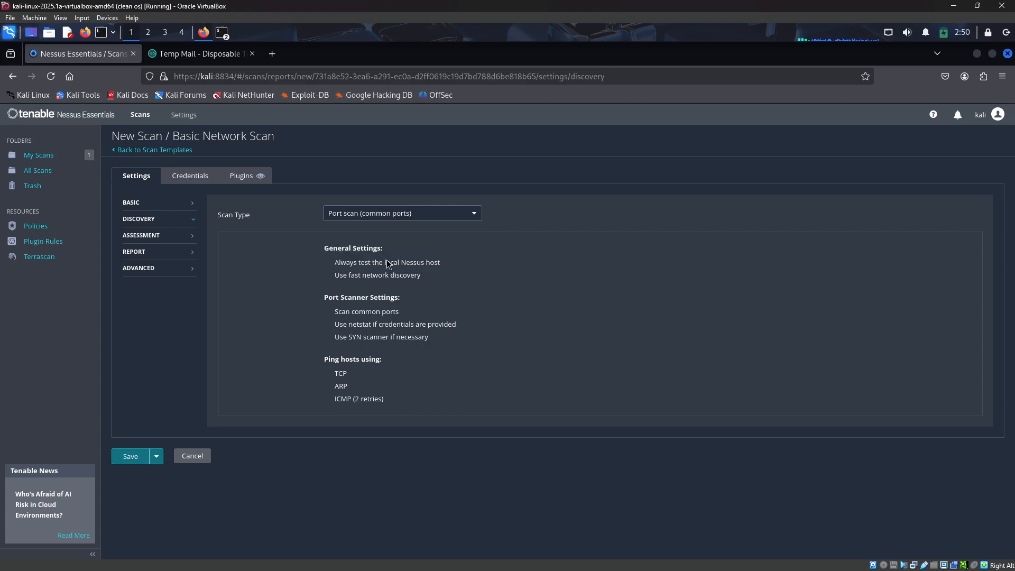
pyautogui.click(194, 239)
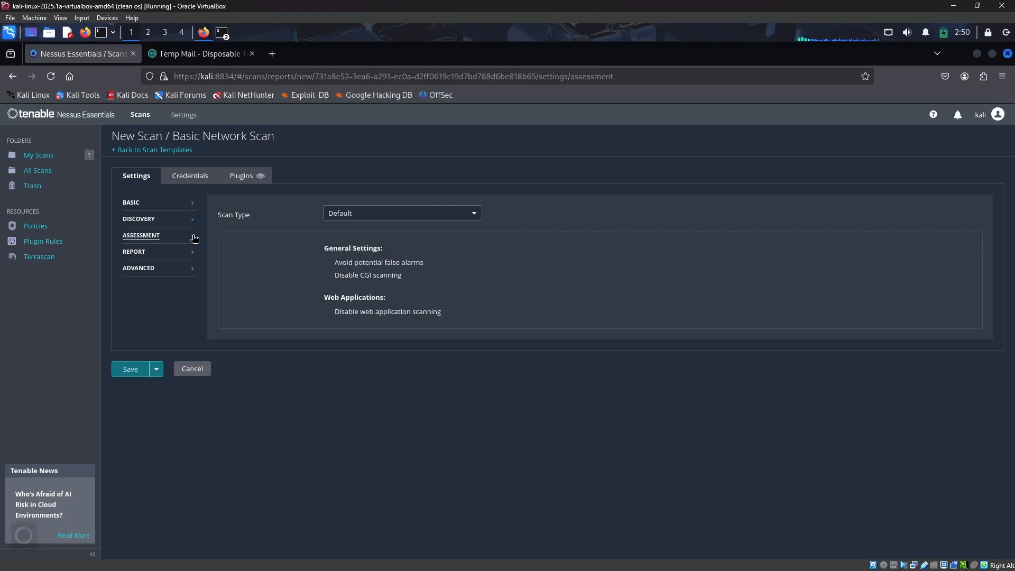
pyautogui.click(386, 223)
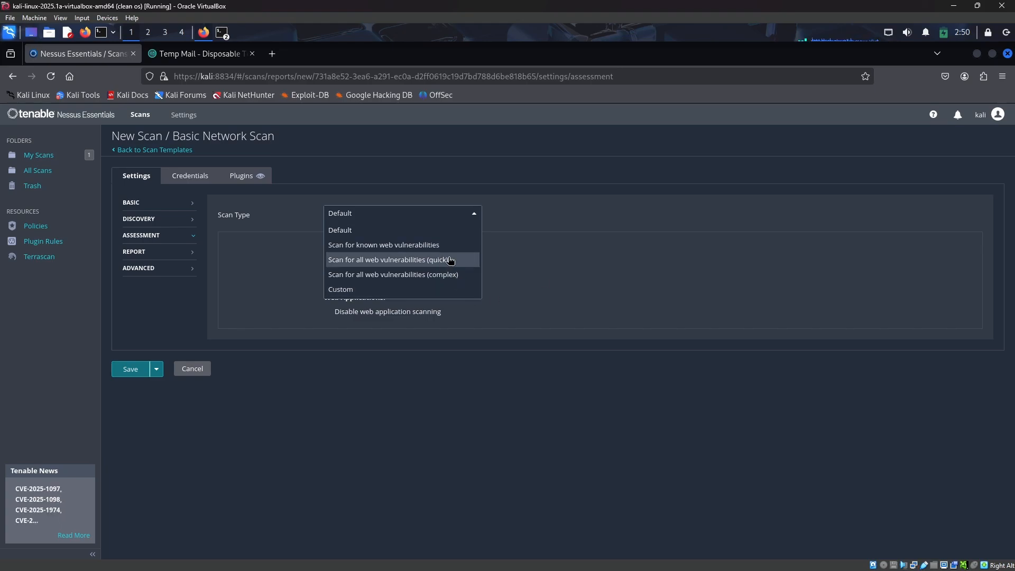
pyautogui.click(599, 264)
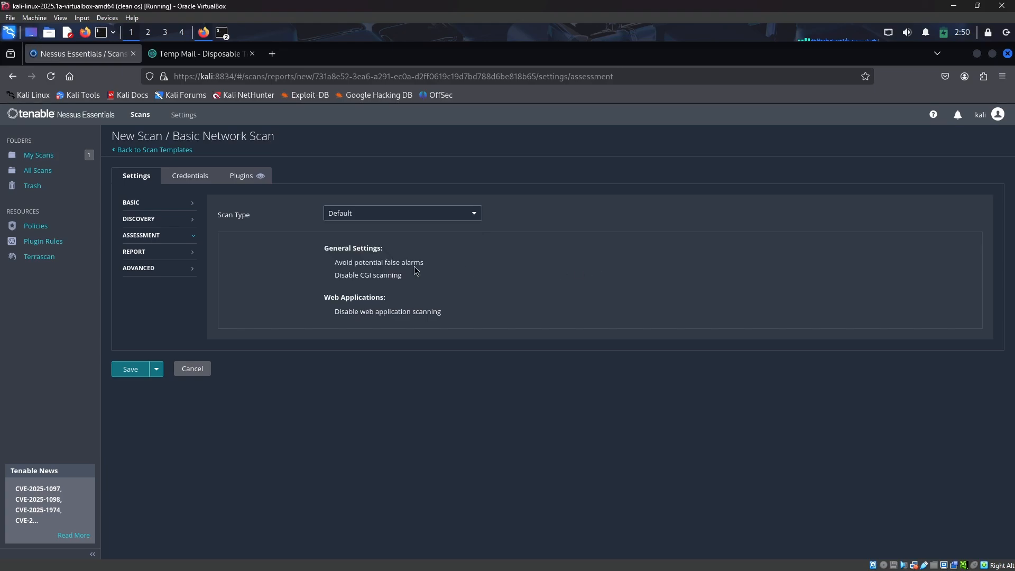
# Review the Report and Advanced settings and their scan type options, then open the Credentials section
pyautogui.click(174, 257)
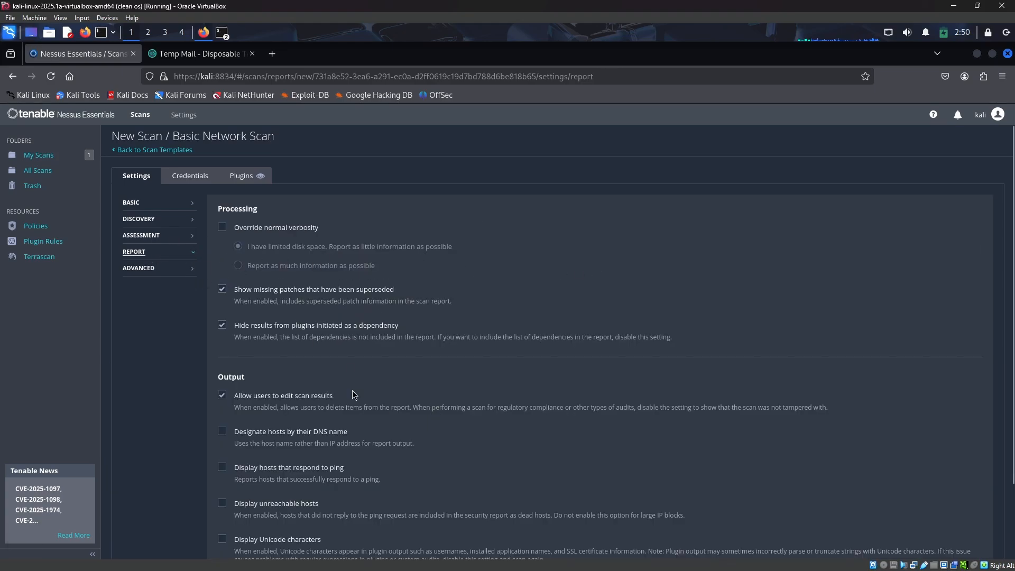
pyautogui.scroll(-3, 387, 294)
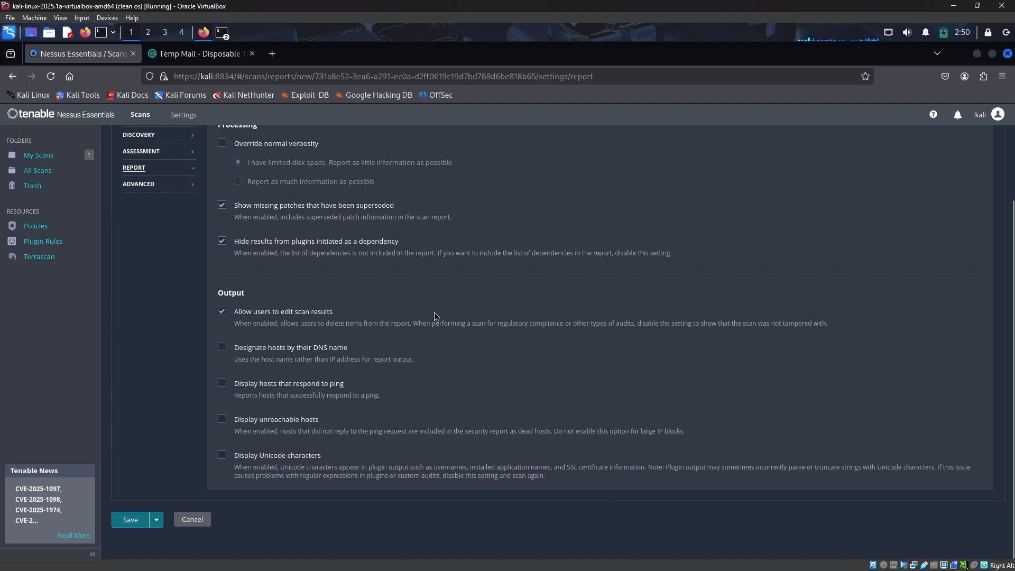
pyautogui.scroll(3, 415, 274)
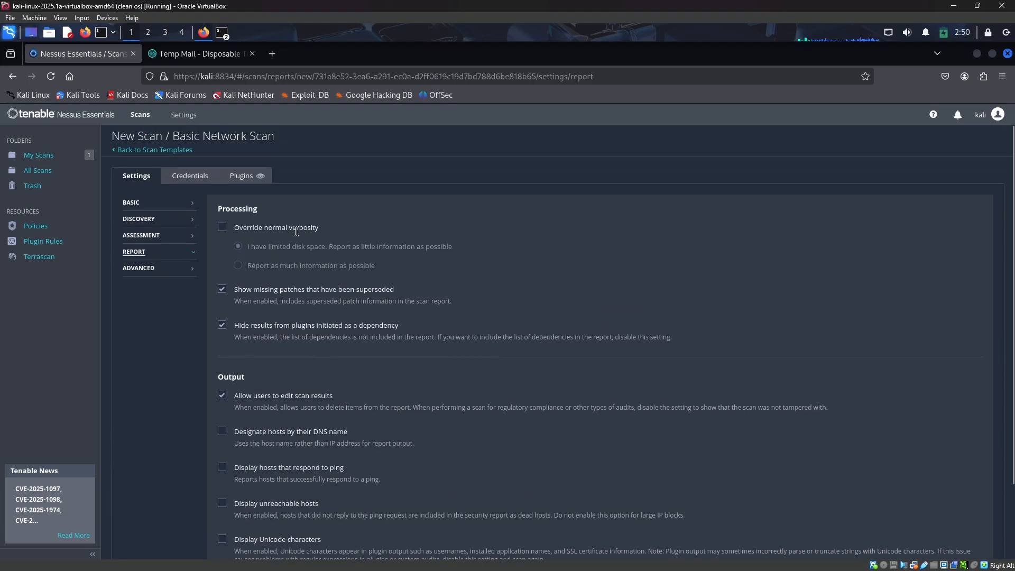
pyautogui.scroll(-3, 323, 358)
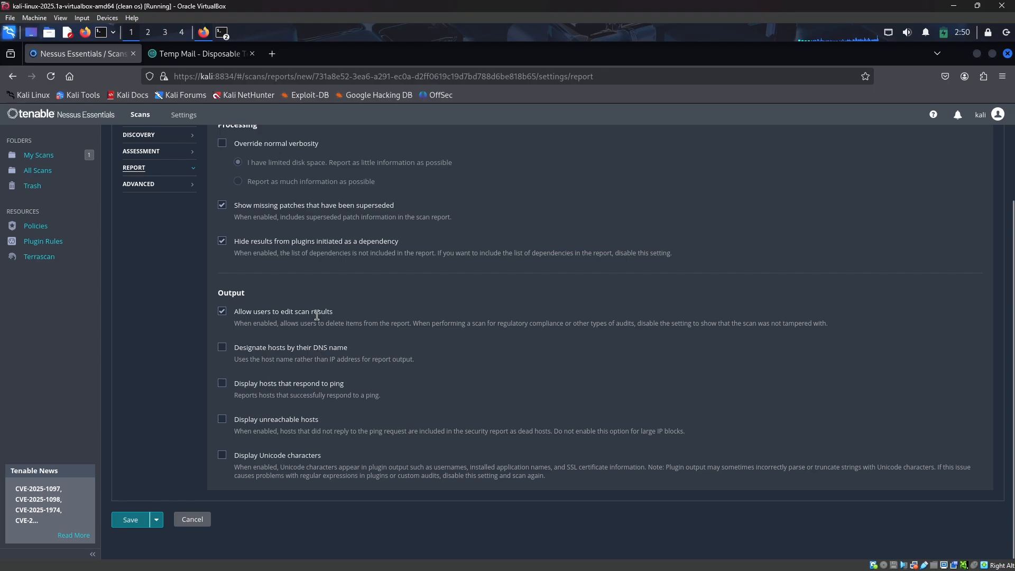
pyautogui.scroll(3, 370, 312)
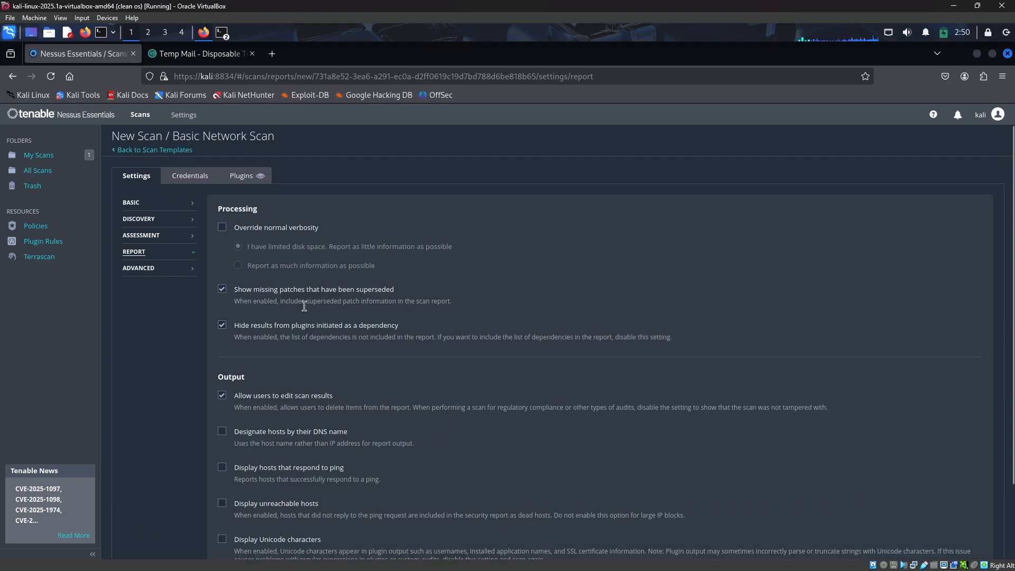
pyautogui.click(136, 267)
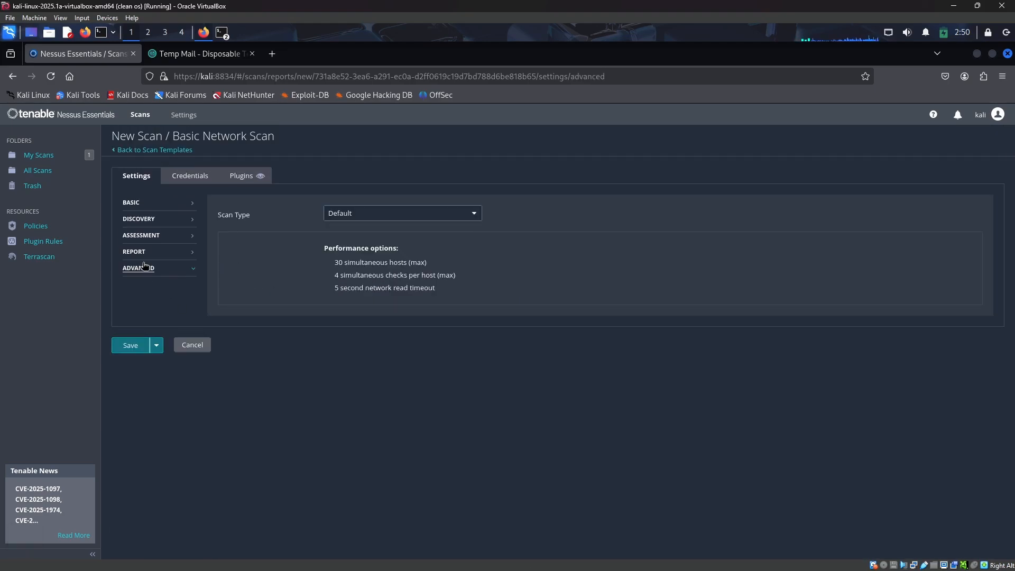
pyautogui.click(364, 217)
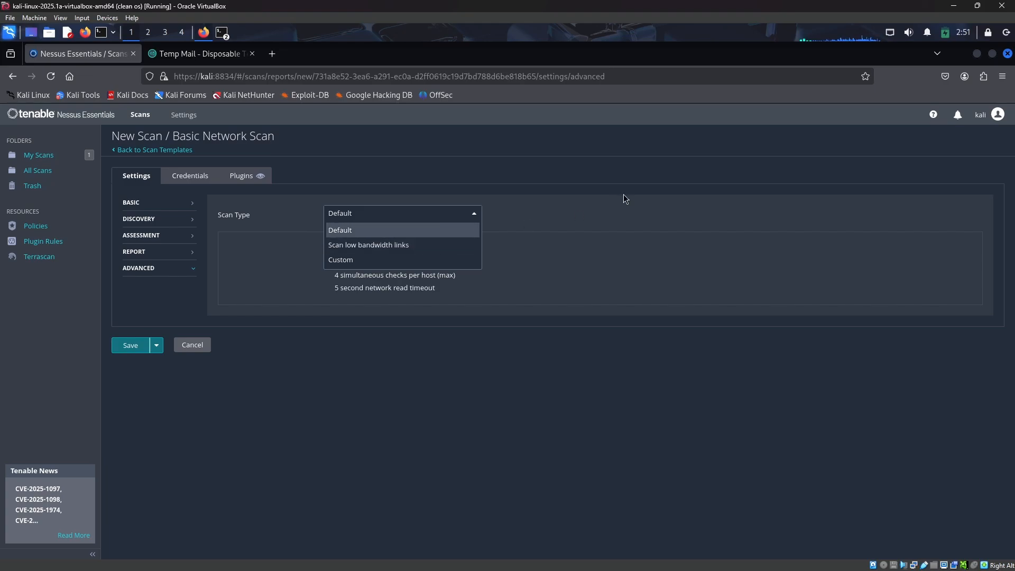
pyautogui.click(580, 223)
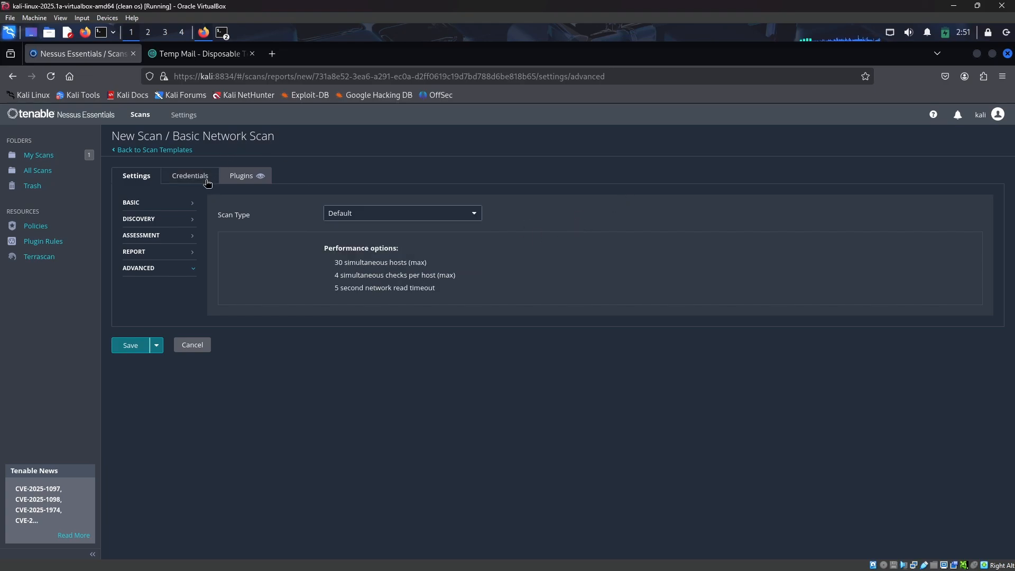
pyautogui.click(189, 176)
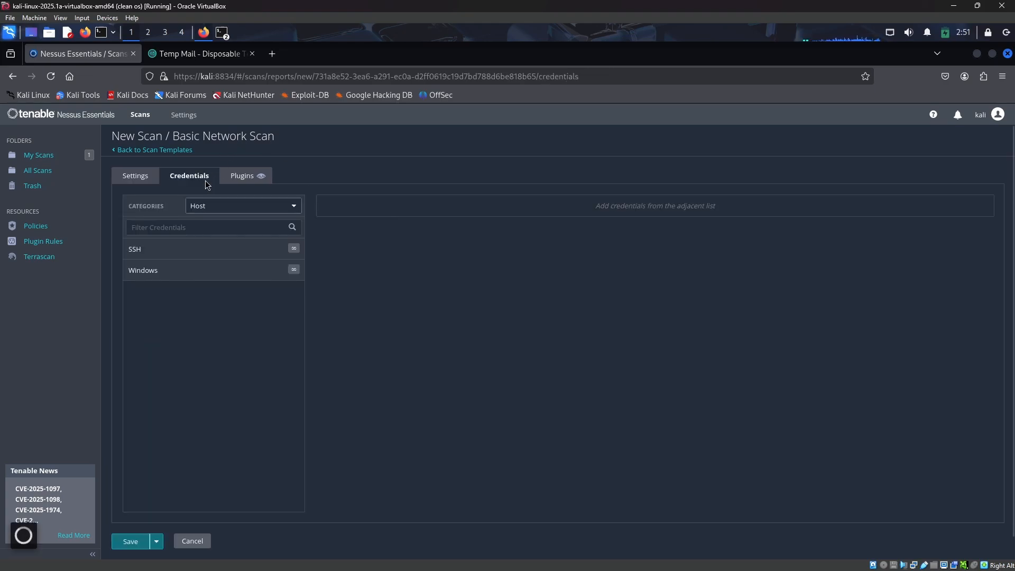
# Browse the plugin families listed for the new scan
pyautogui.click(235, 176)
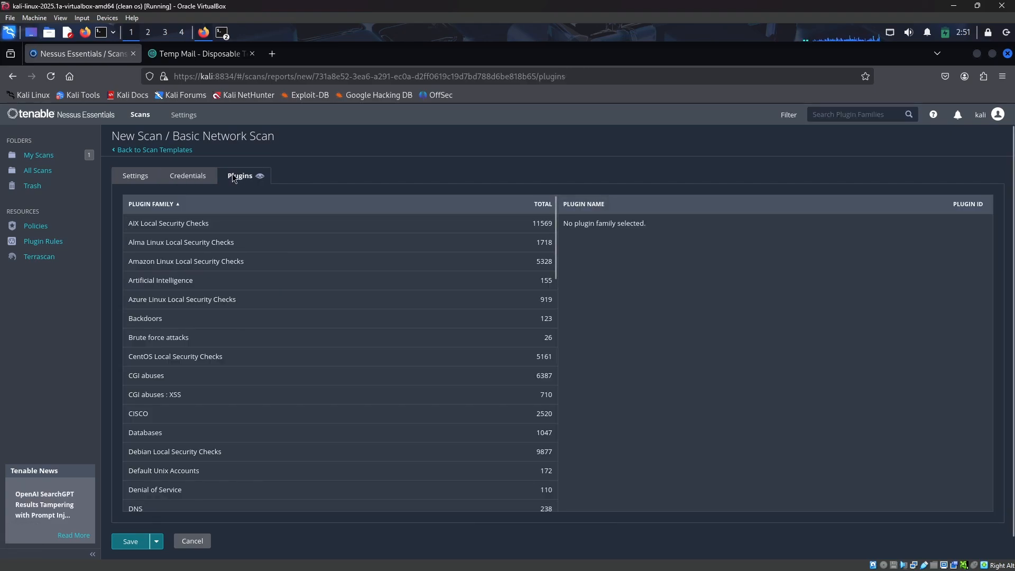
pyautogui.scroll(-5, 412, 320)
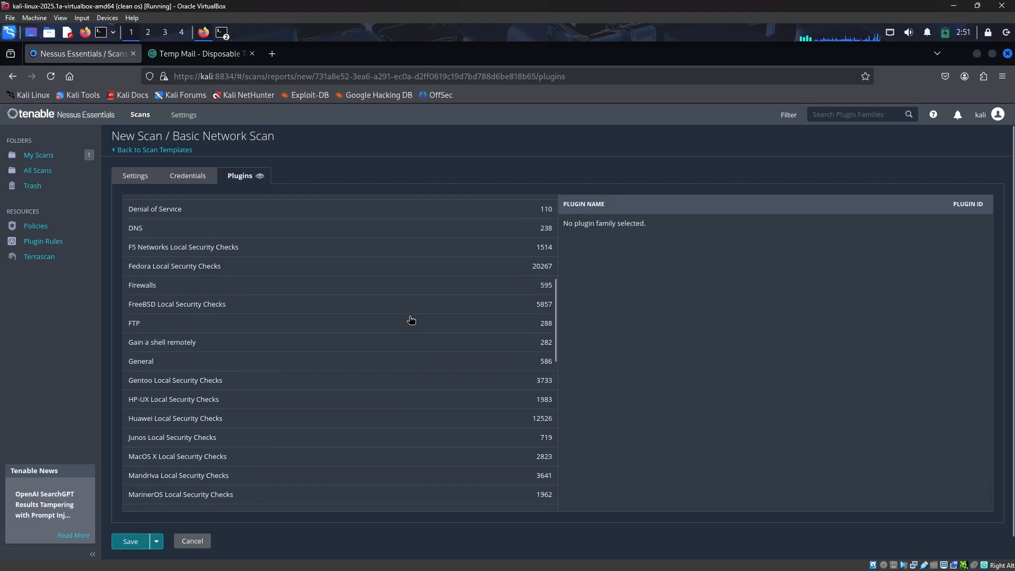
pyautogui.scroll(-10, 412, 320)
pyautogui.scroll(15, 247, 229)
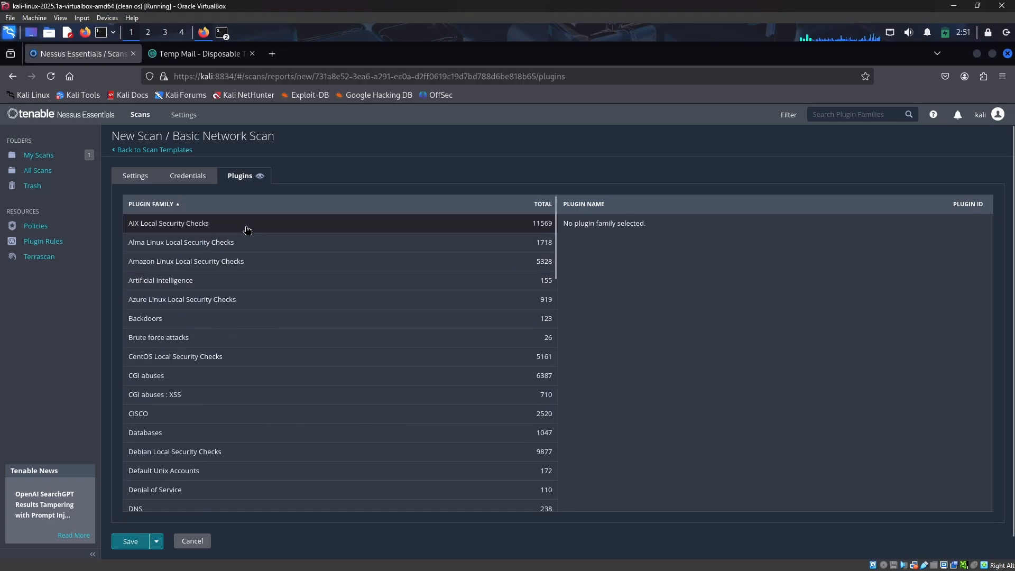
pyautogui.click(187, 176)
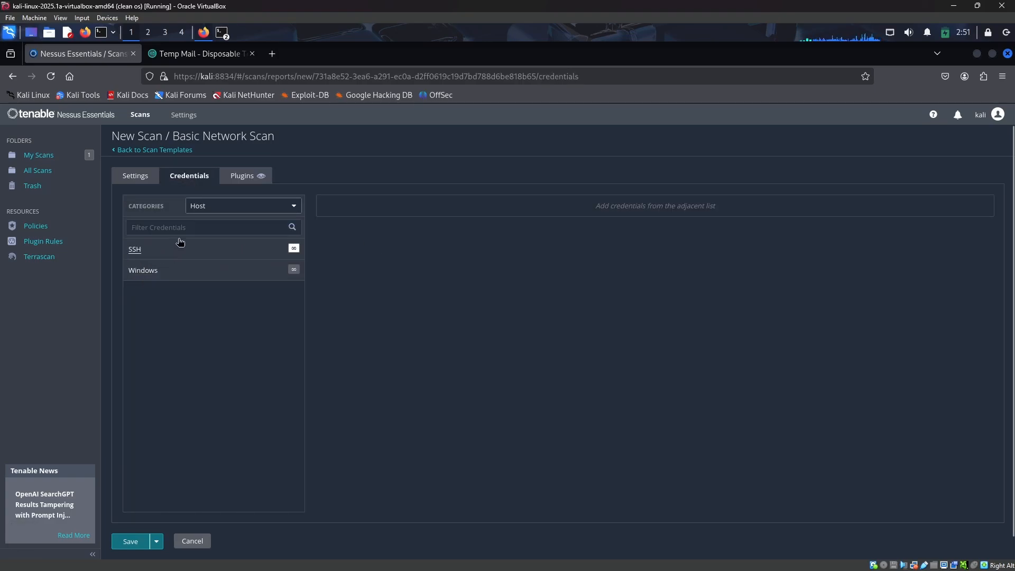
# Return to the scan's general settings and save my scan
pyautogui.click(144, 175)
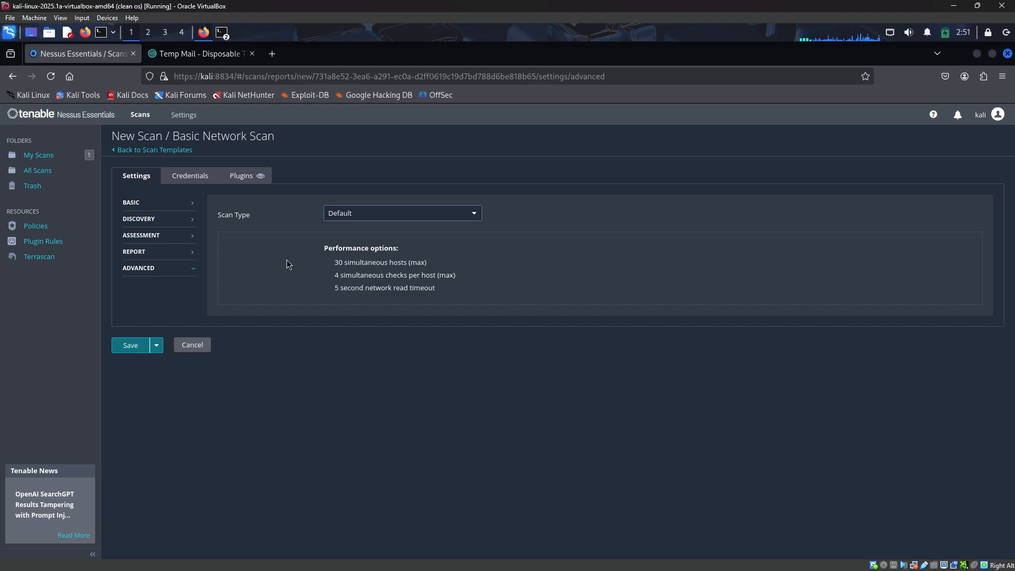
pyautogui.click(137, 203)
pyautogui.click(146, 220)
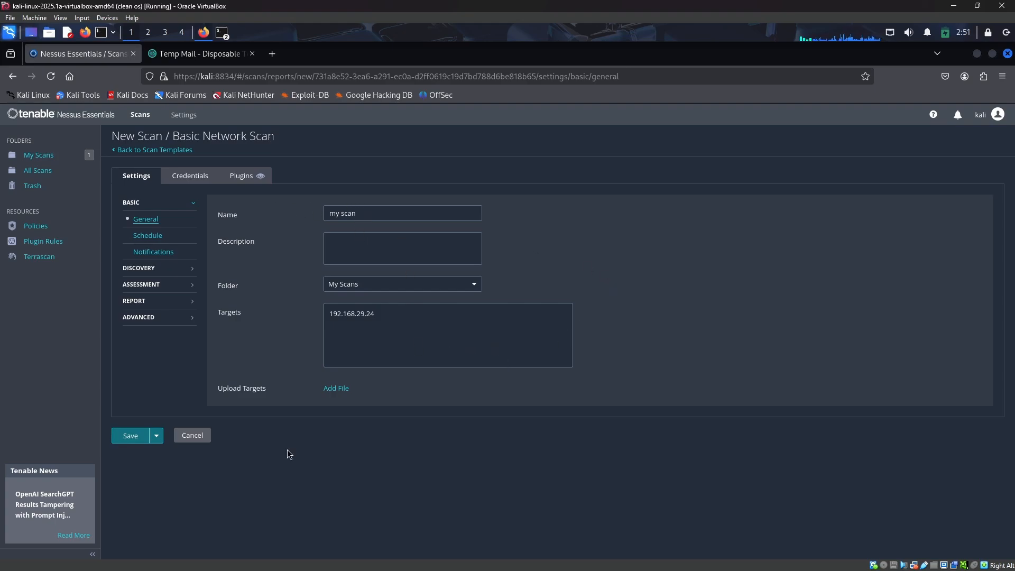
pyautogui.click(131, 437)
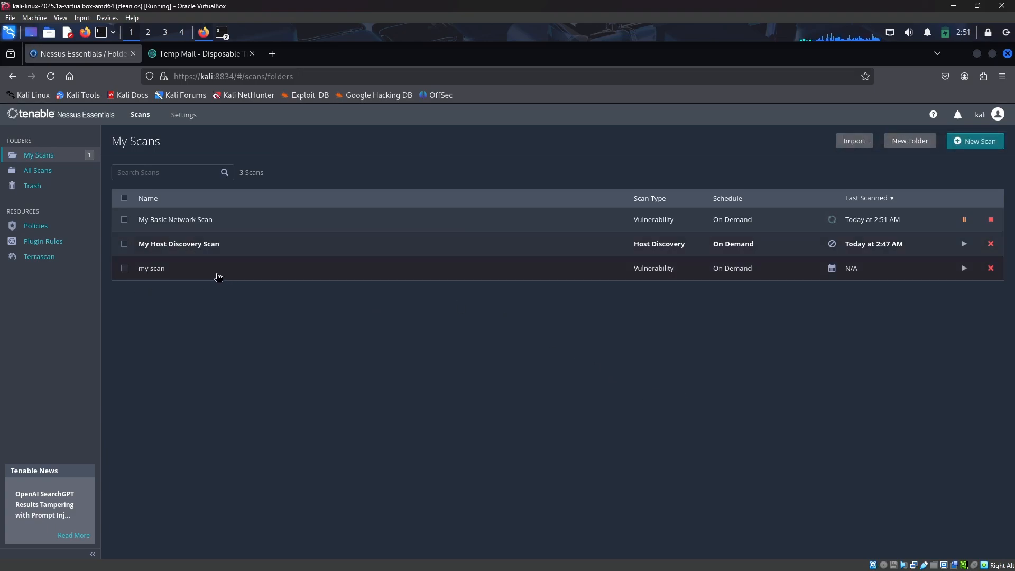
# Open my scan, view its configuration, and go back to My Scans
pyautogui.click(218, 278)
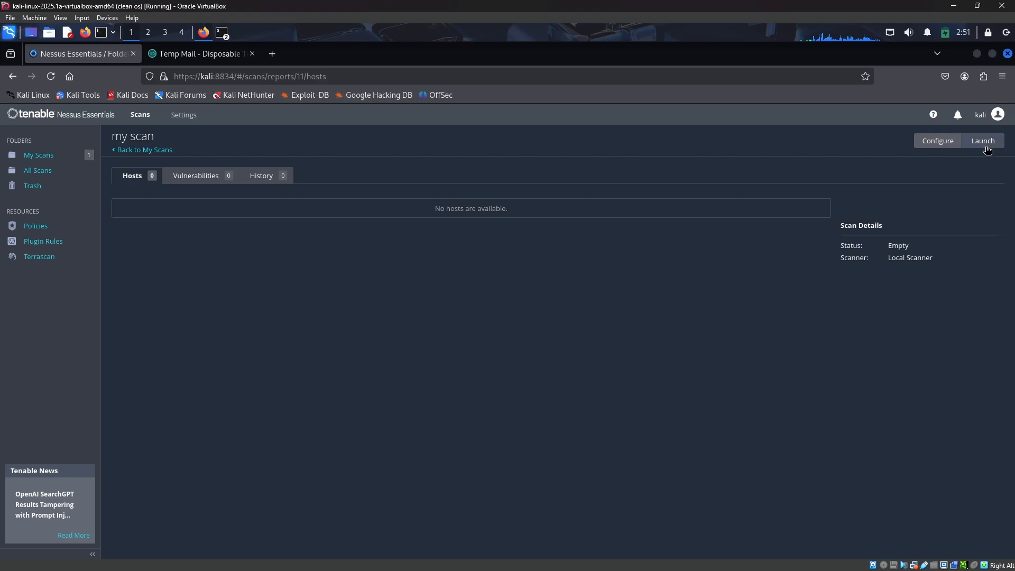
pyautogui.click(959, 142)
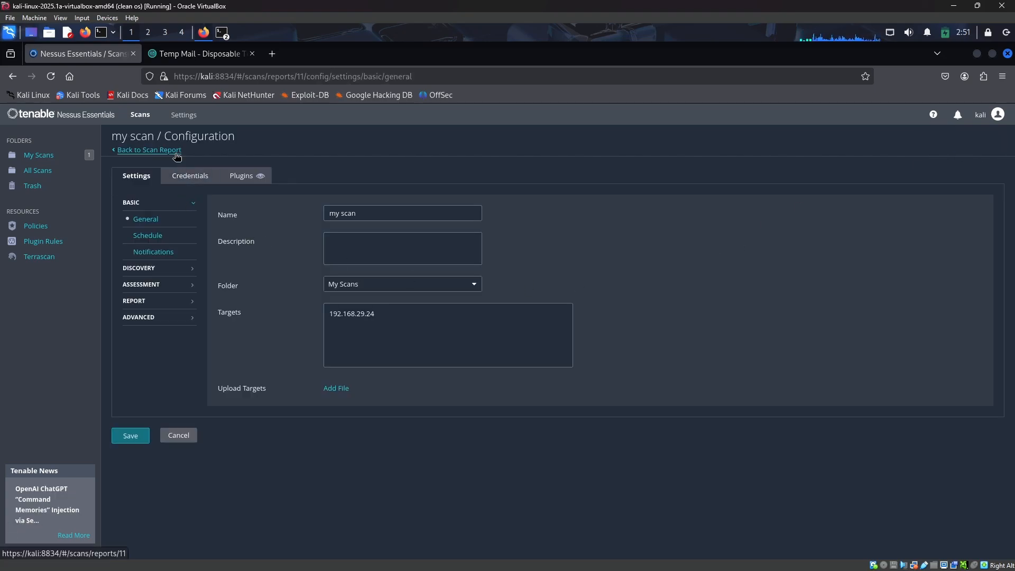
pyautogui.click(125, 152)
pyautogui.click(125, 153)
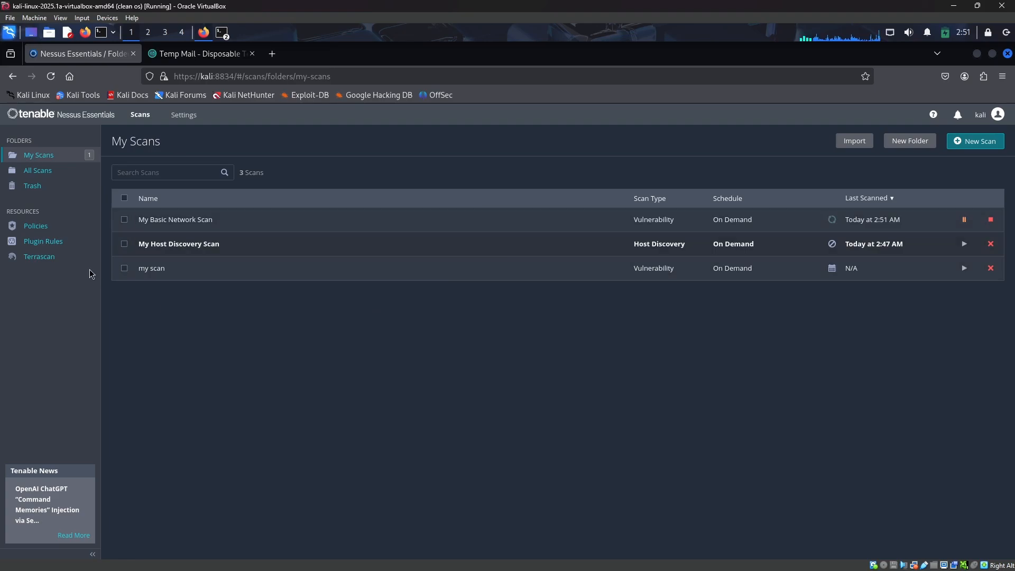
pyautogui.click(125, 269)
pyautogui.click(125, 271)
pyautogui.click(125, 272)
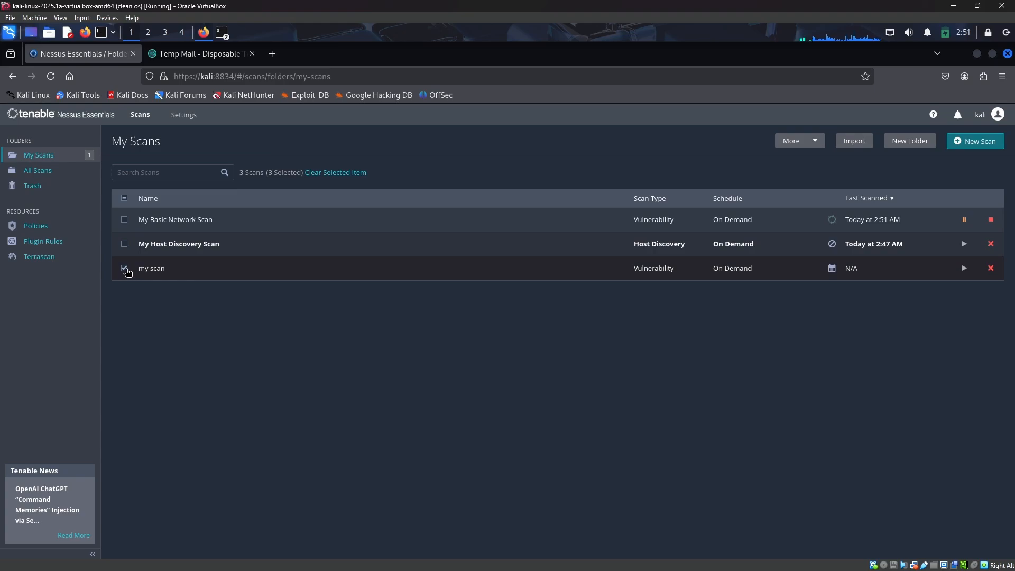
pyautogui.click(127, 270)
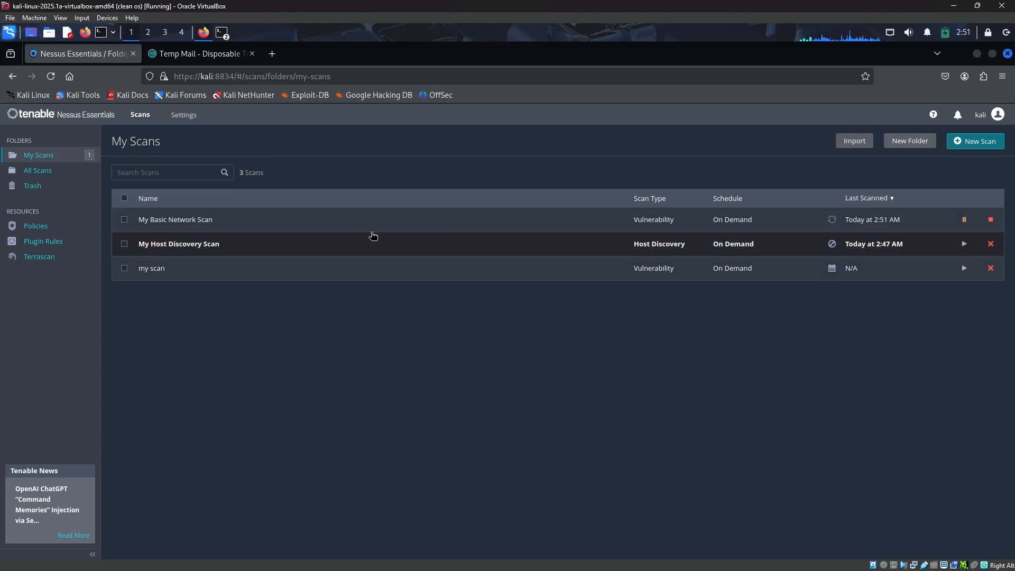
# Open My Basic Network Scan and review the vulnerabilities found on host 192.168.29.24
pyautogui.click(241, 224)
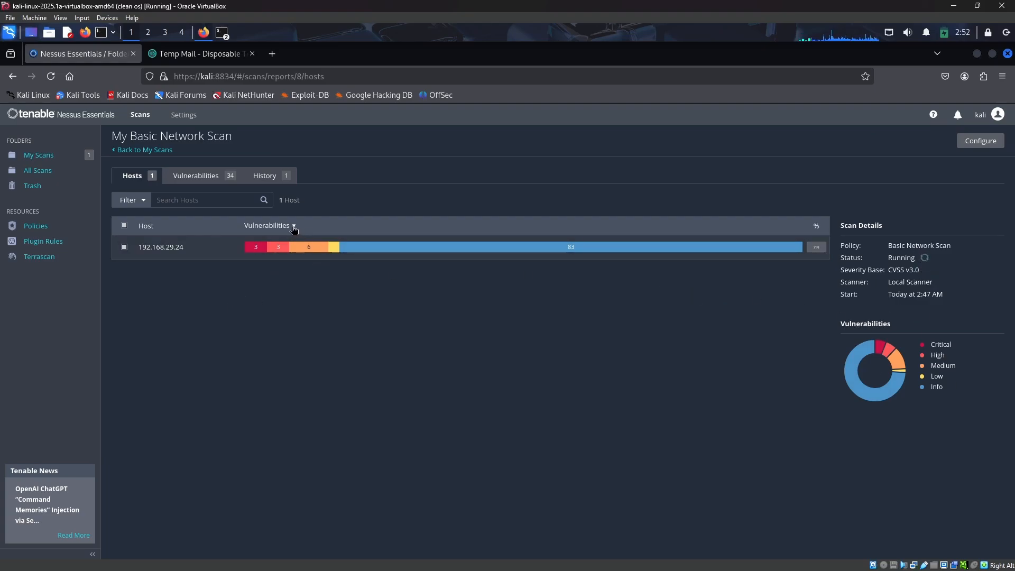
pyautogui.click(342, 248)
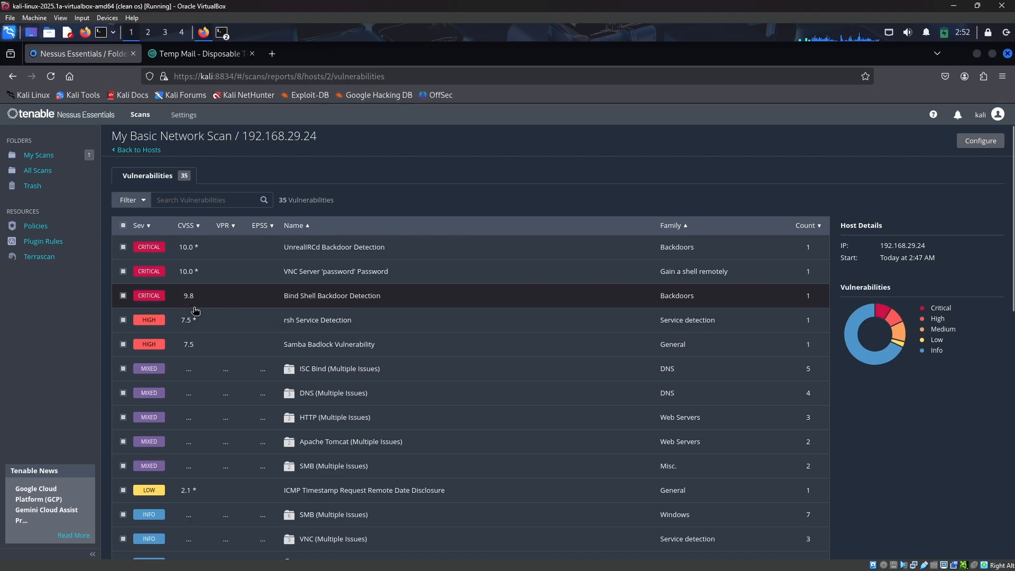
pyautogui.scroll(-10, 305, 398)
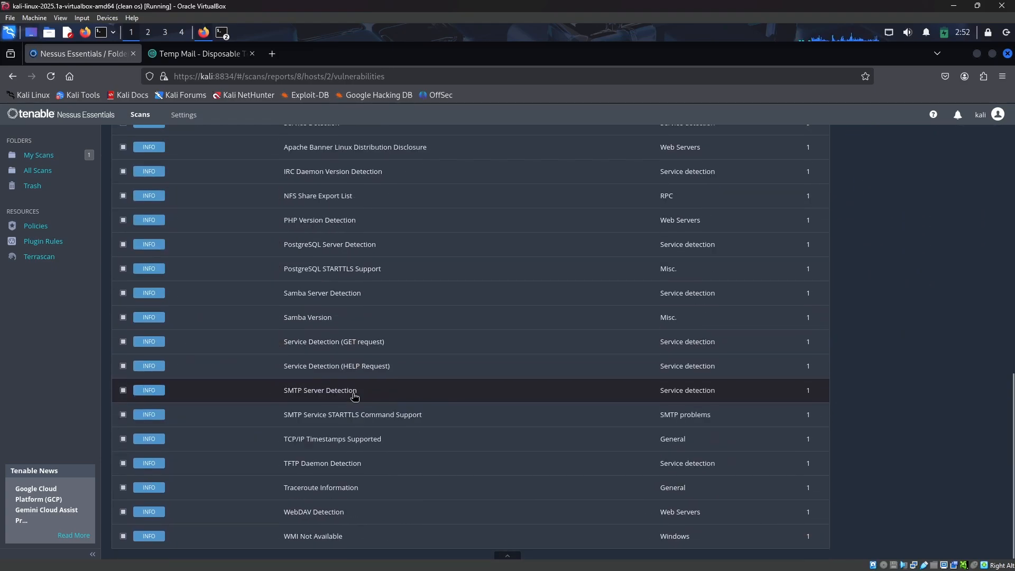
pyautogui.scroll(10, 512, 433)
pyautogui.click(489, 384)
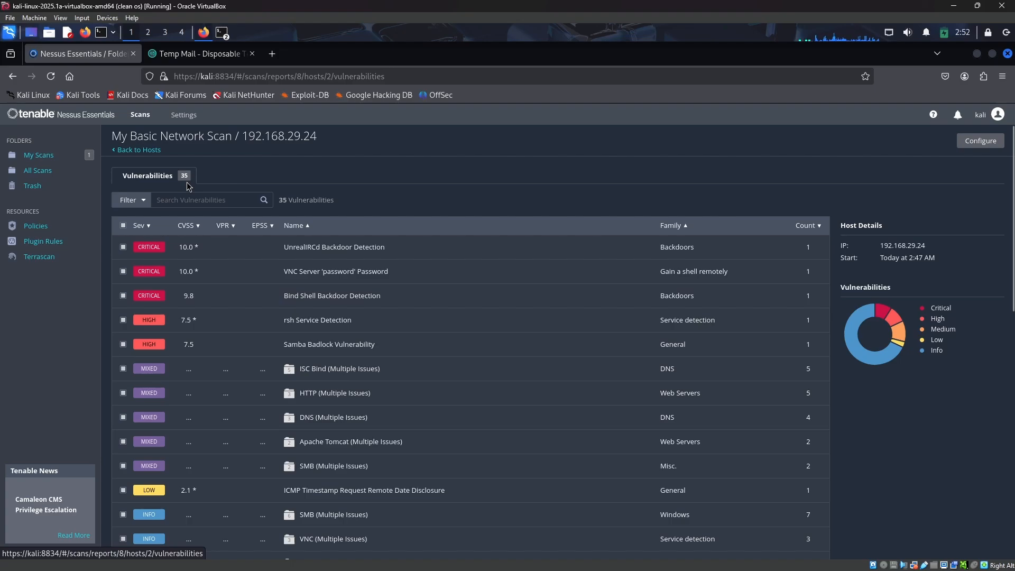
# Review the running scan's Hosts, Vulnerabilities and History views
pyautogui.click(137, 150)
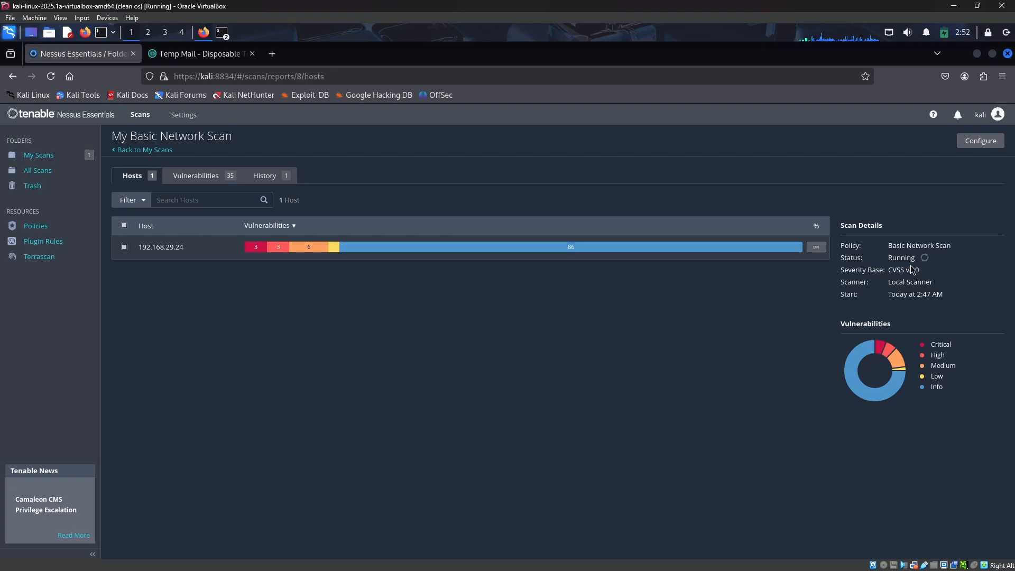
pyautogui.click(230, 181)
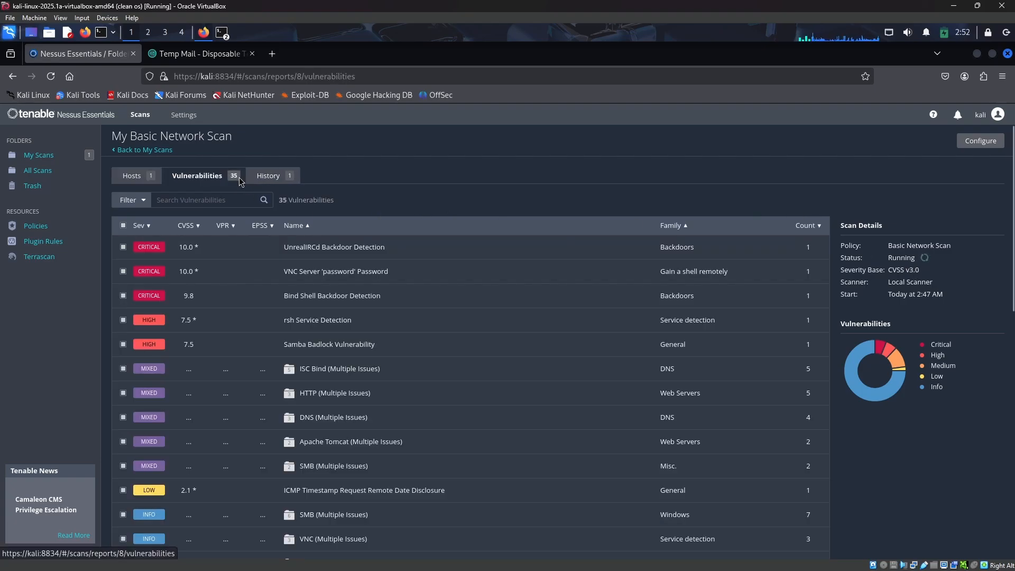
pyautogui.click(275, 184)
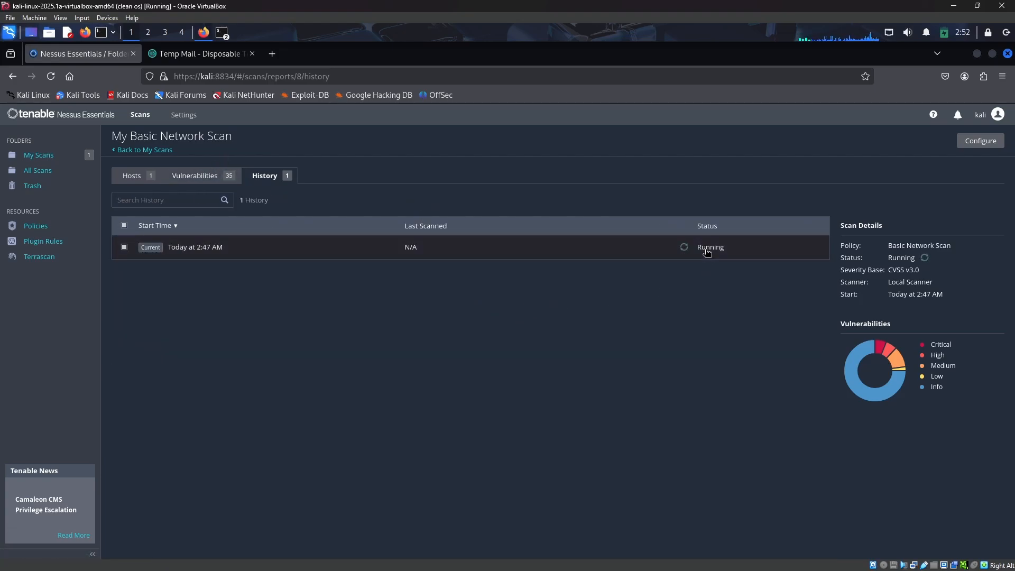
pyautogui.click(196, 176)
pyautogui.click(138, 177)
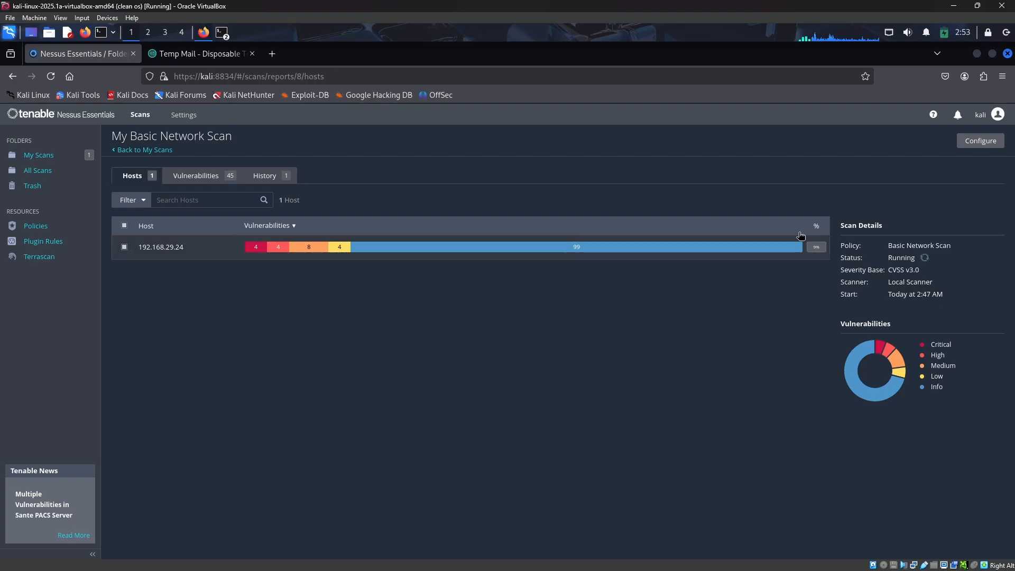
pyautogui.click(214, 179)
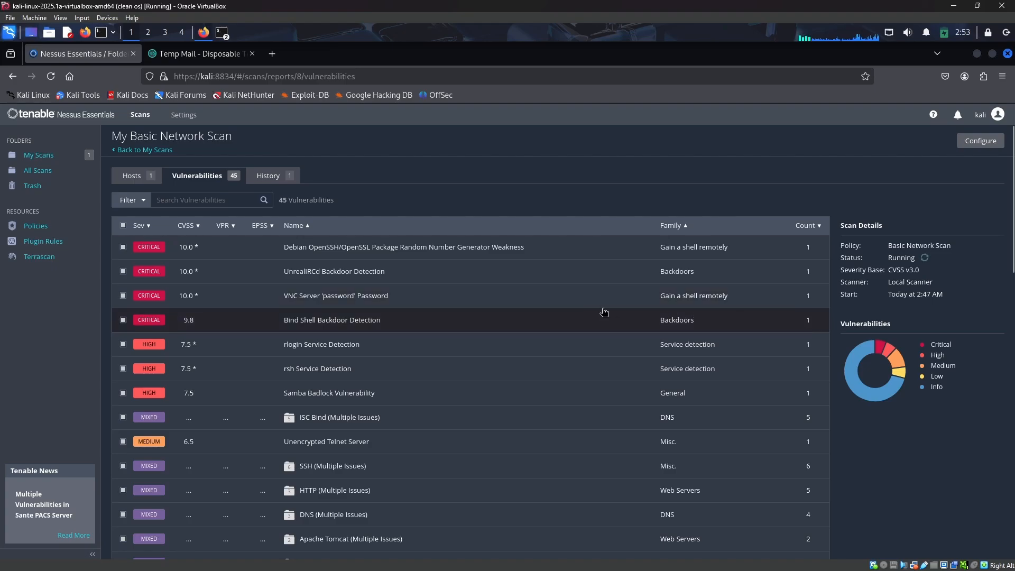
pyautogui.click(148, 183)
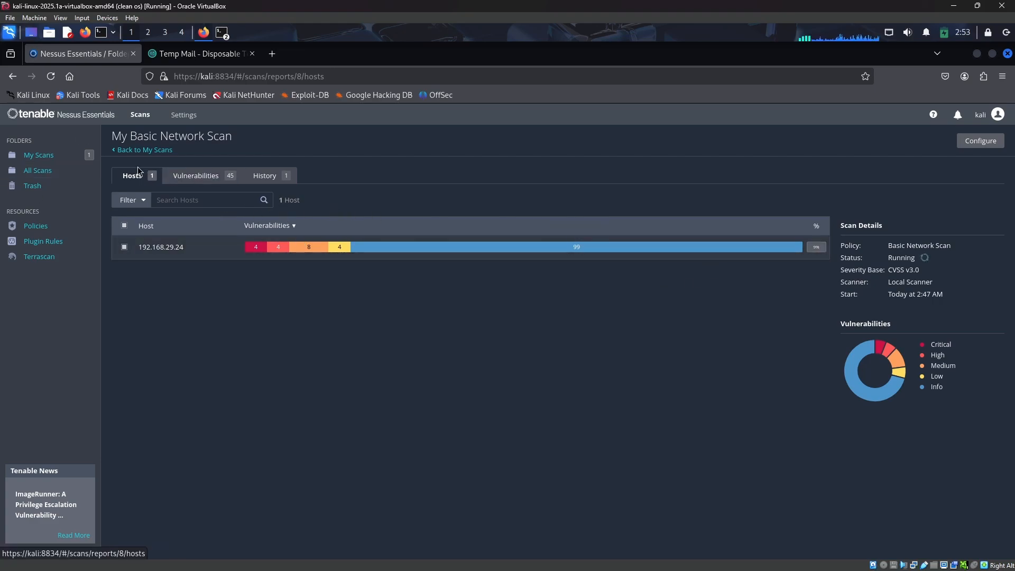
# Return to My Scans and stop My Basic Network Scan
pyautogui.click(138, 150)
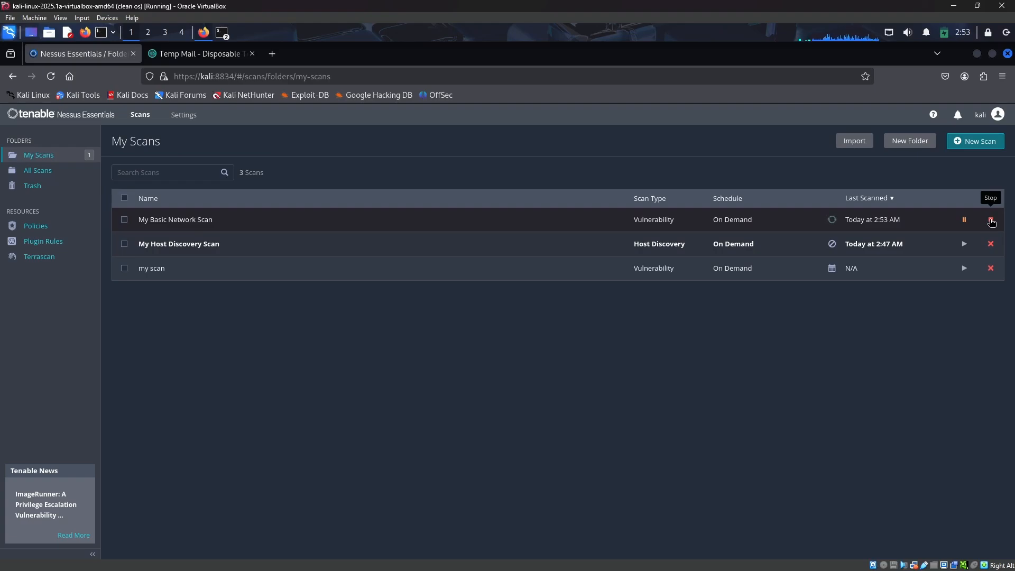
pyautogui.click(990, 221)
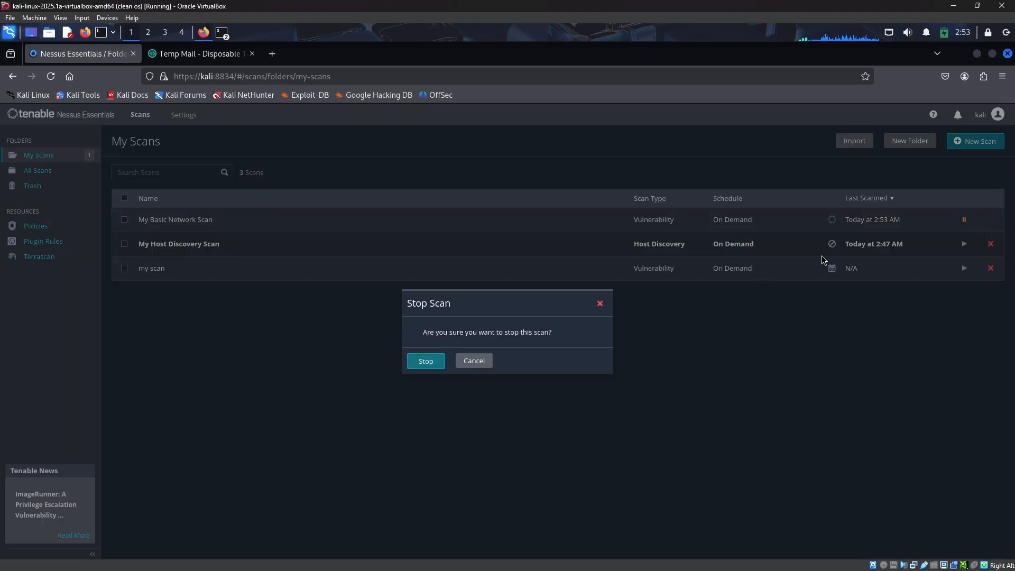
pyautogui.click(429, 364)
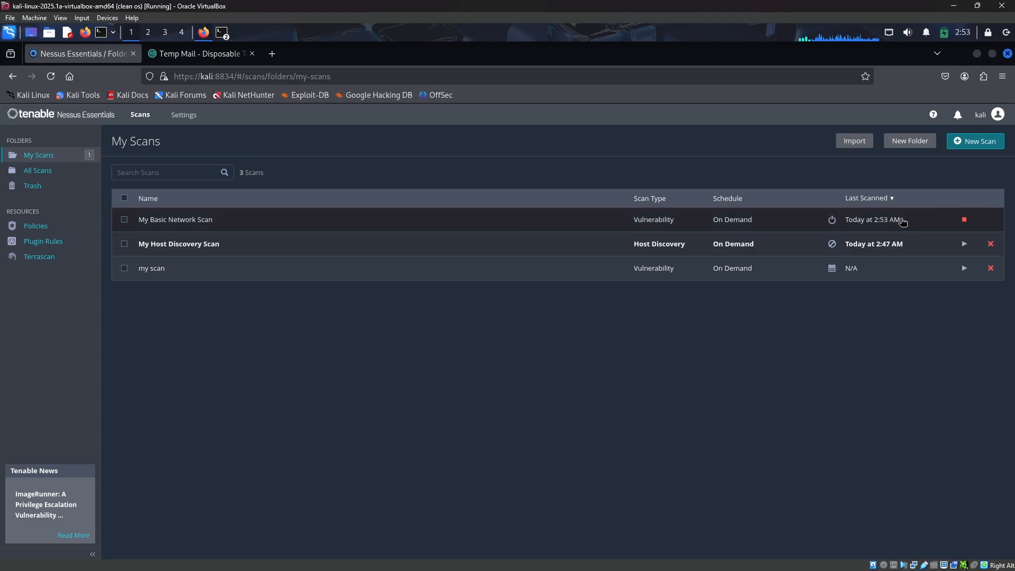
# Open My Basic Network Scan and review its full vulnerability list
pyautogui.click(901, 220)
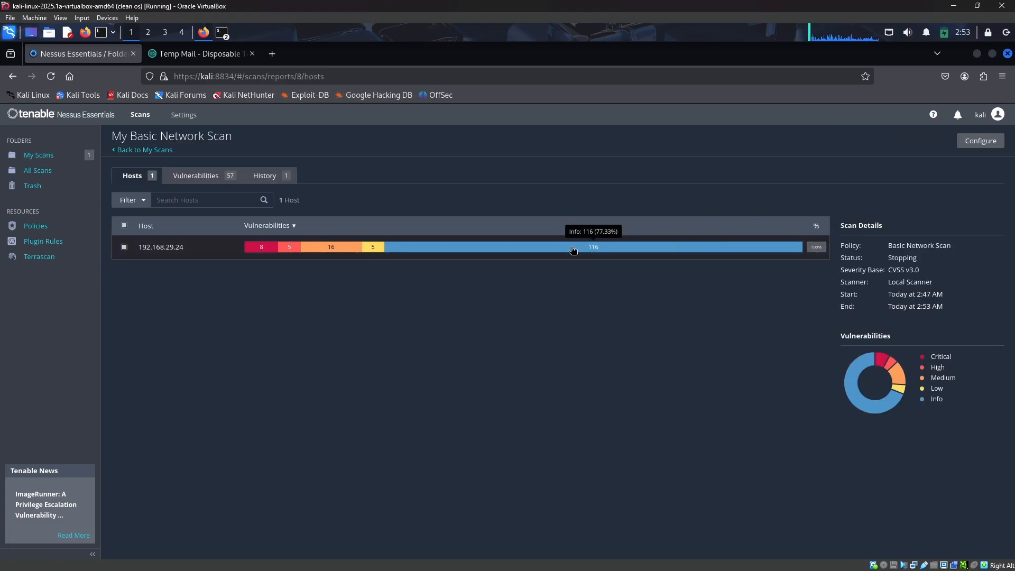
pyautogui.click(210, 182)
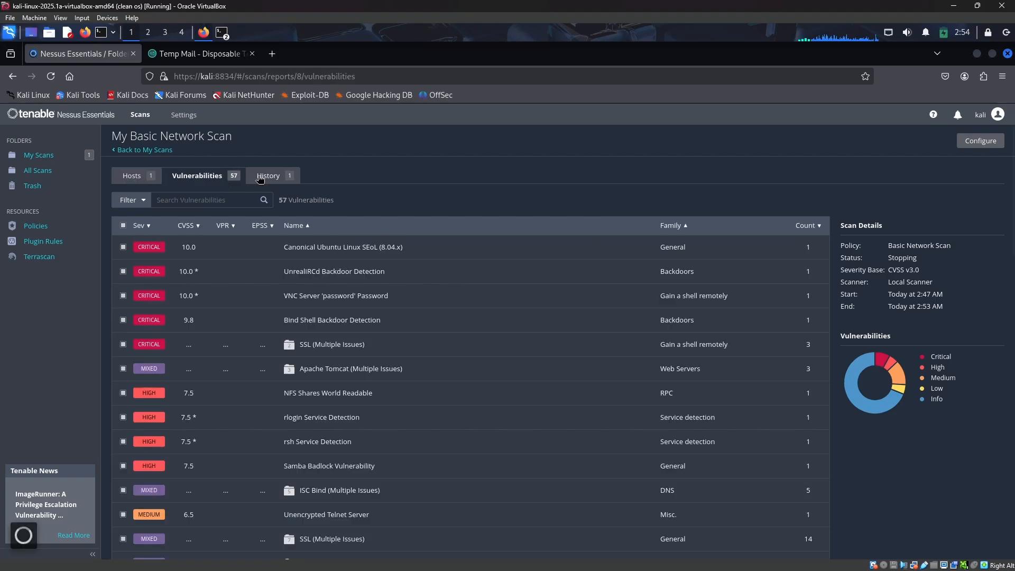
pyautogui.scroll(-12, 242, 265)
pyautogui.scroll(12, 242, 265)
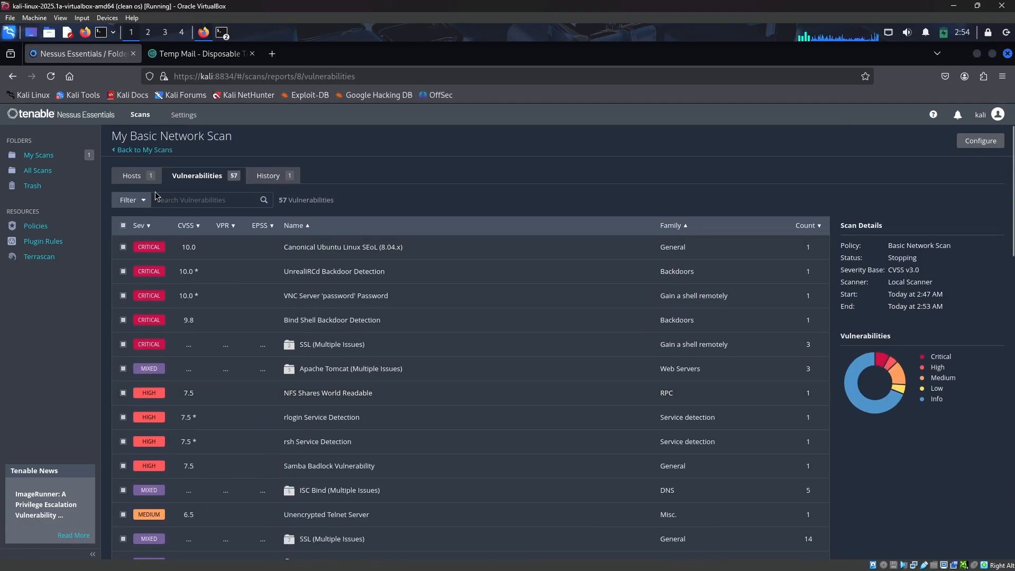
pyautogui.click(145, 180)
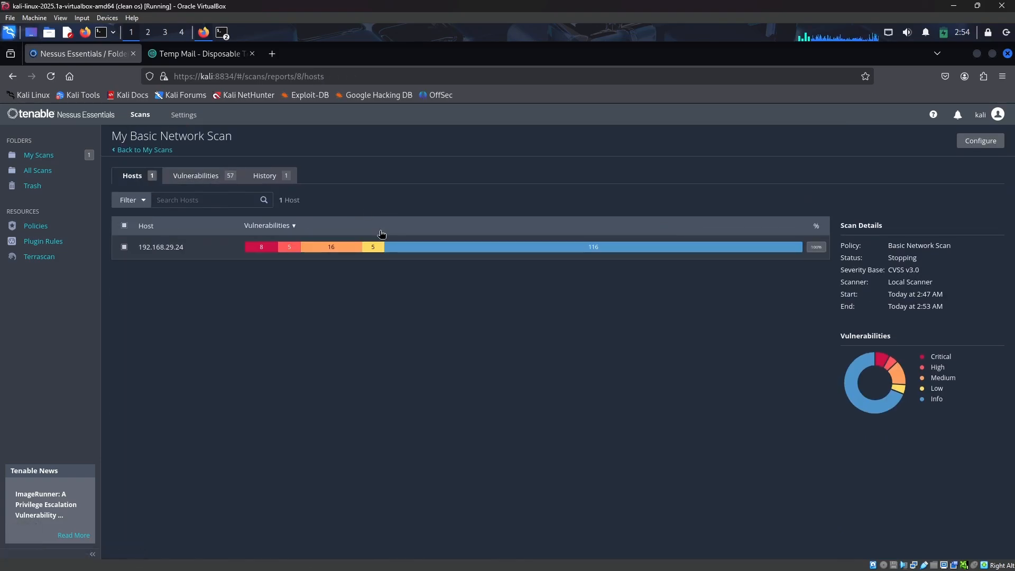
# Open host 192.168.29.24 and scroll through its vulnerability list
pyautogui.click(326, 252)
pyautogui.scroll(-12, 613, 420)
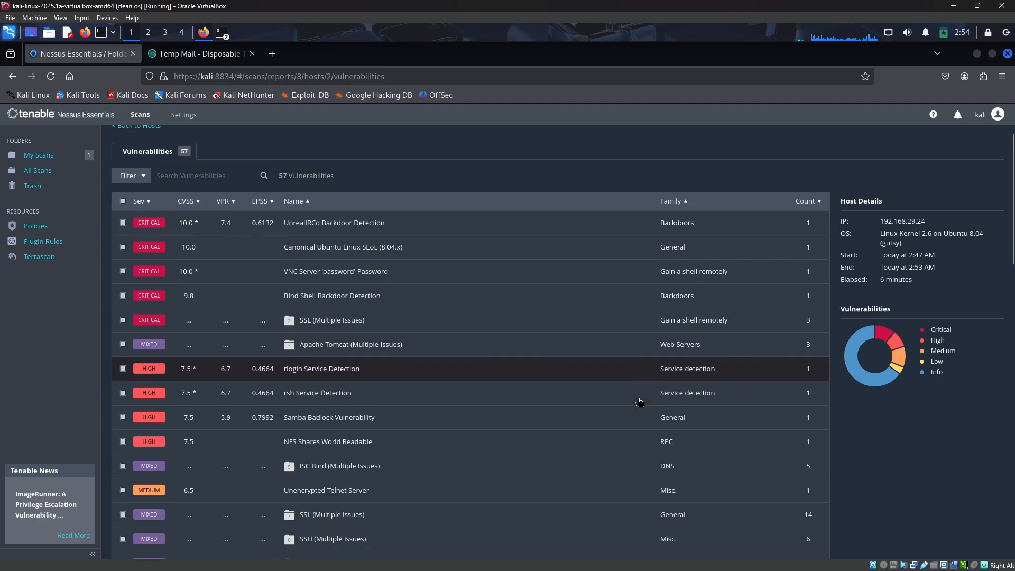
pyautogui.scroll(-10, 613, 422)
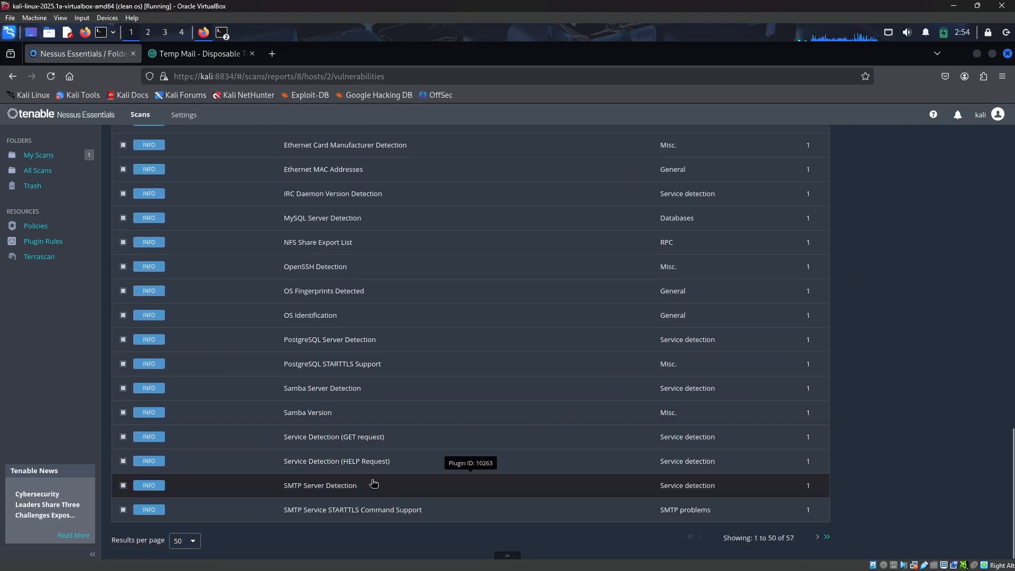
pyautogui.scroll(20, 376, 479)
pyautogui.scroll(6, 375, 465)
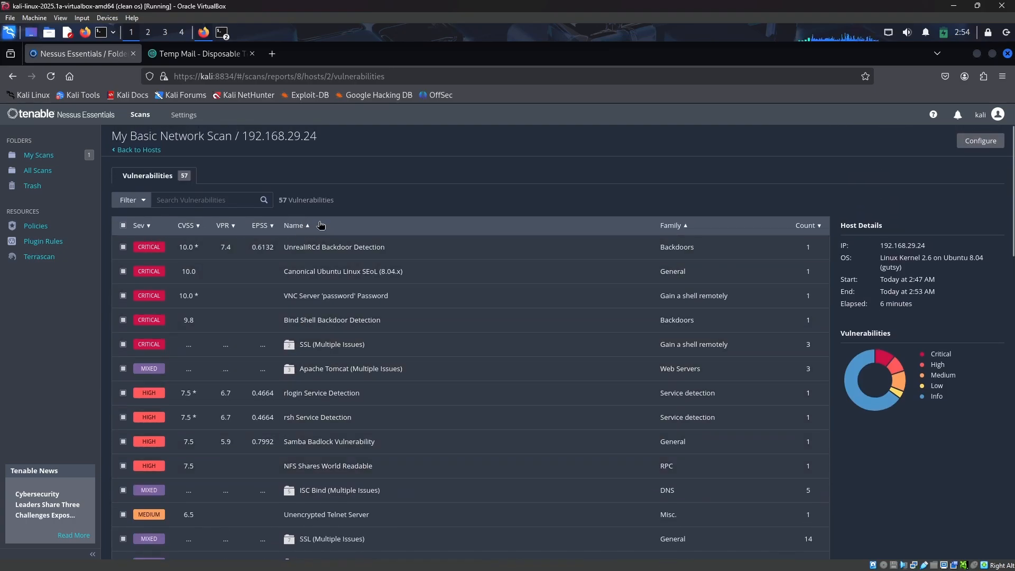
pyautogui.scroll(-15, 338, 325)
pyautogui.scroll(15, 339, 322)
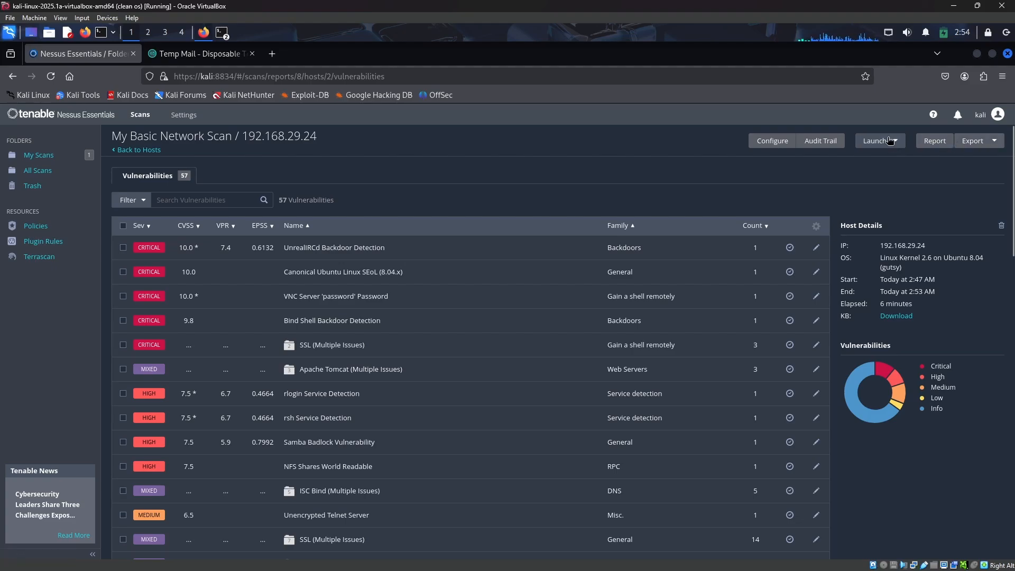
# Generate a PDF report for host 192.168.29.24 using the Complete List of Vulnerabilities by Host template
pyautogui.click(931, 144)
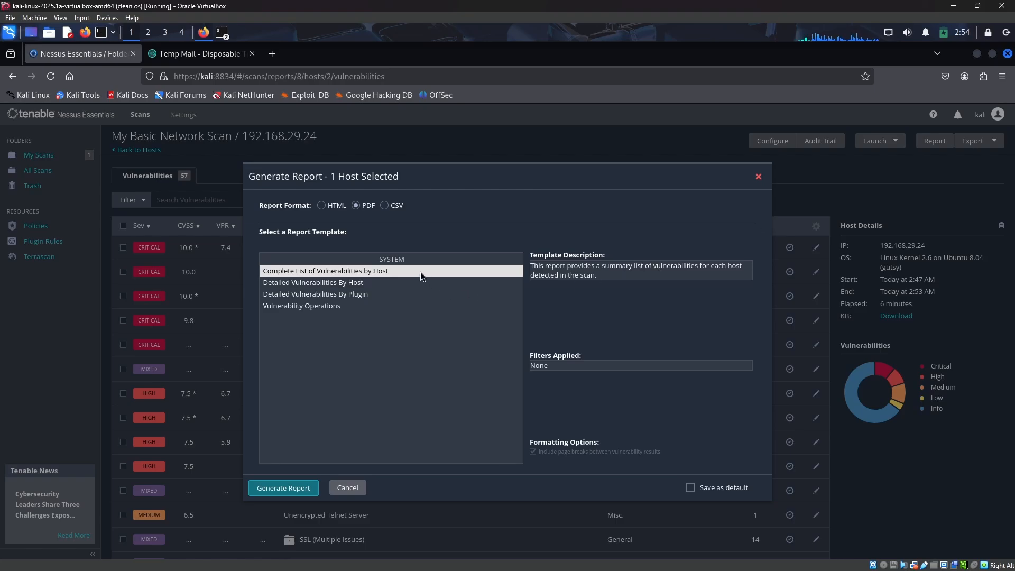
pyautogui.click(321, 206)
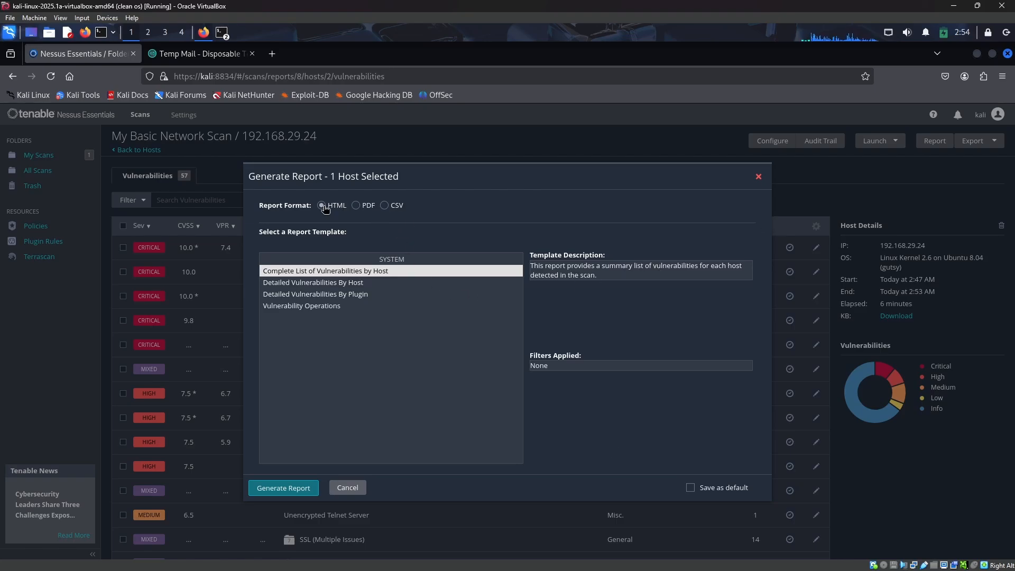
pyautogui.click(356, 207)
pyautogui.click(385, 205)
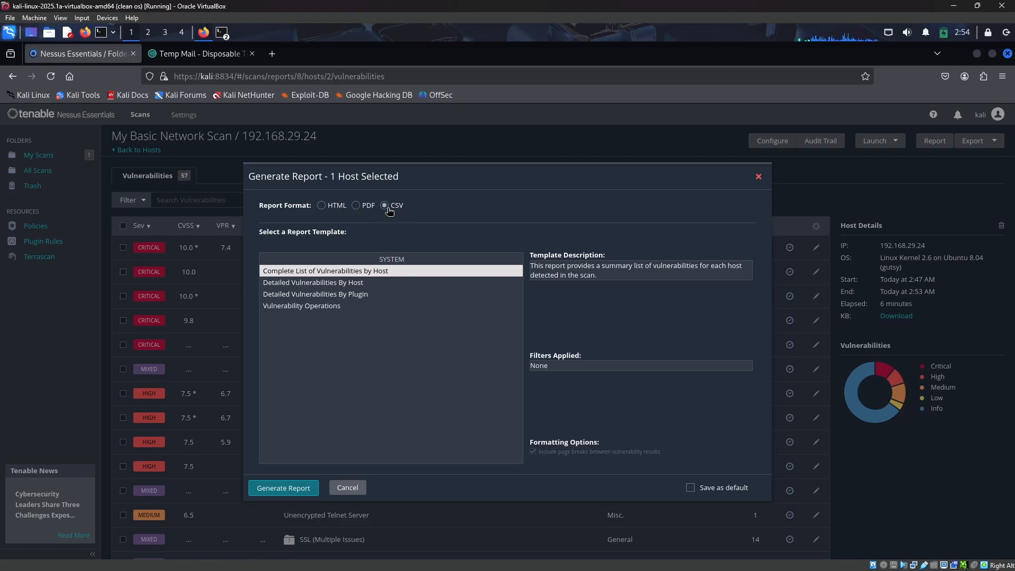
pyautogui.click(441, 229)
pyautogui.click(378, 283)
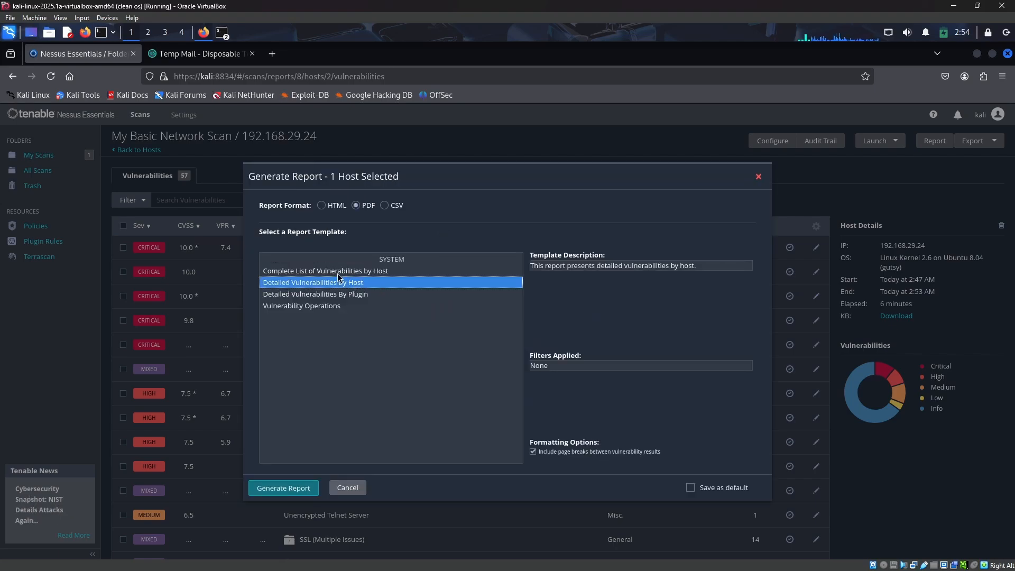
pyautogui.click(343, 294)
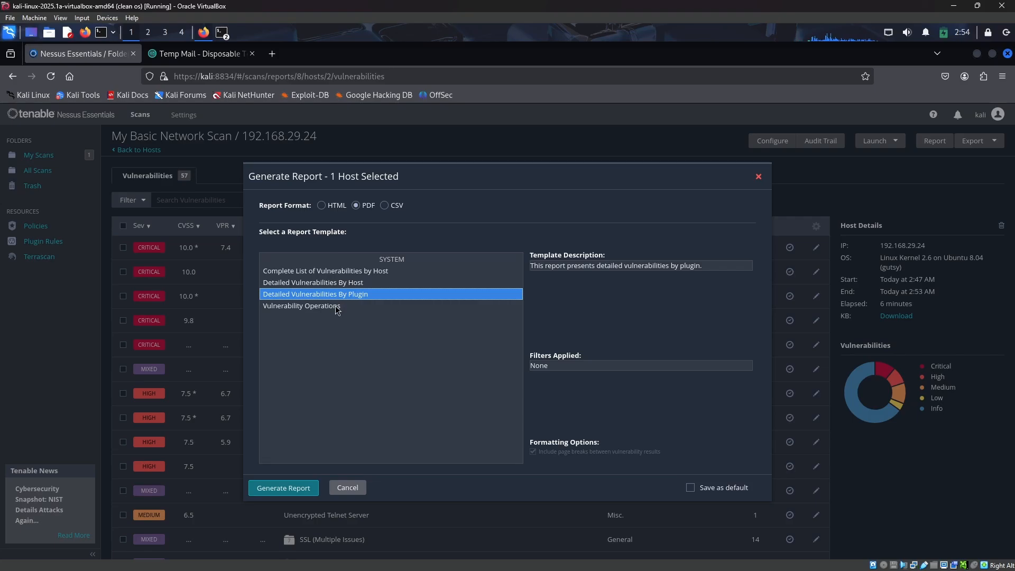
pyautogui.click(335, 307)
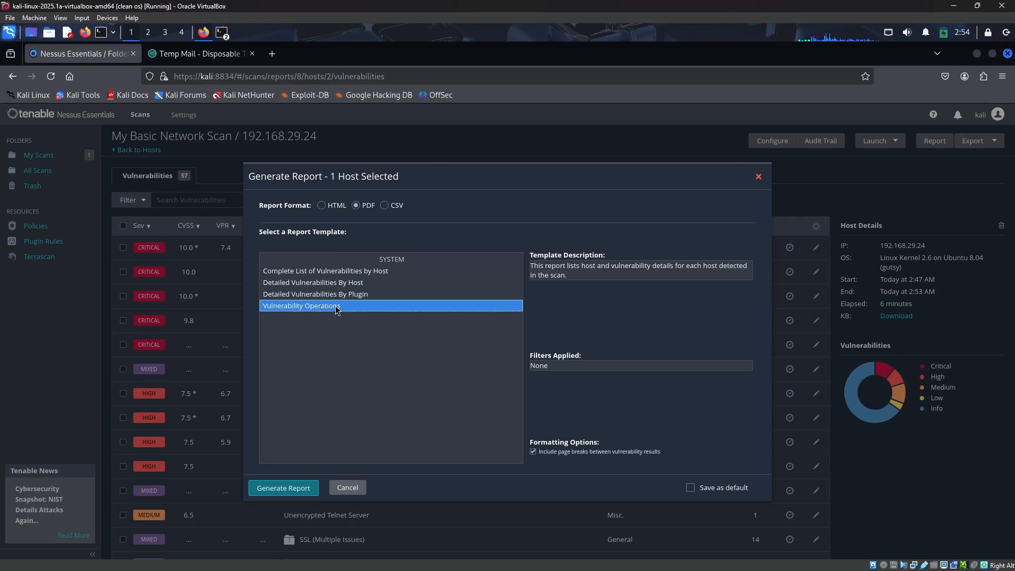
pyautogui.click(346, 270)
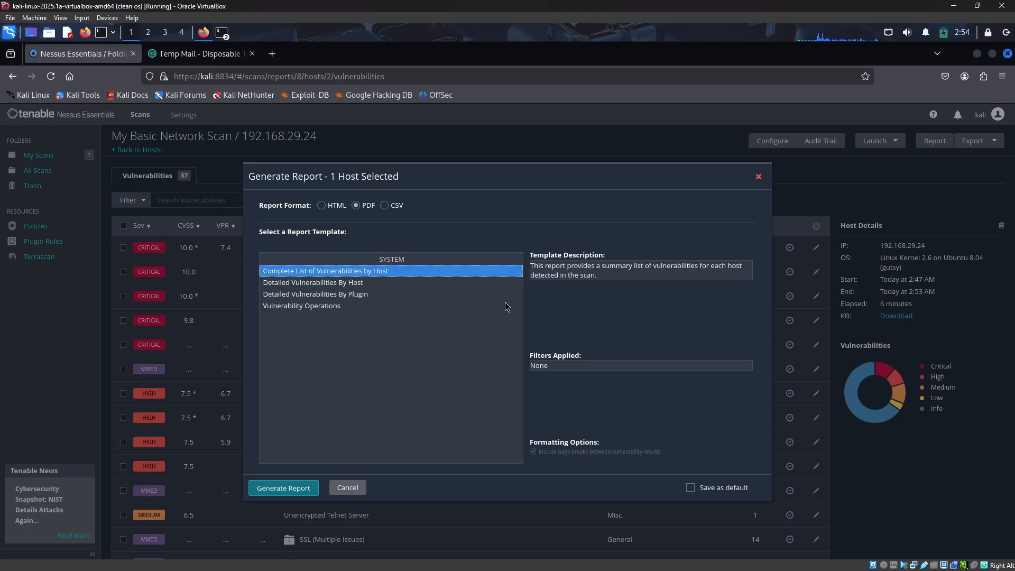
pyautogui.click(289, 491)
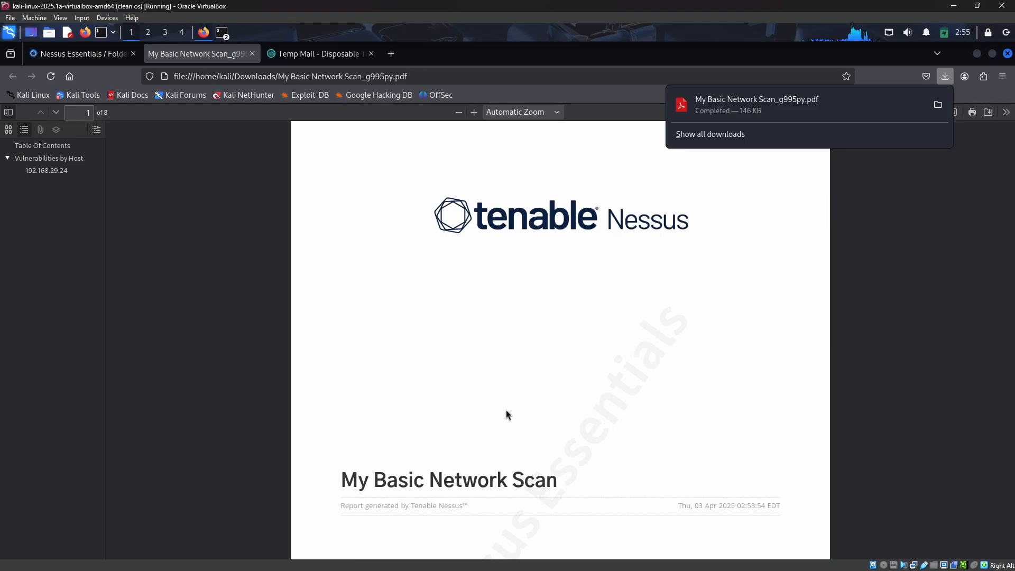
# Scroll through the generated PDF report's vulnerability tables, then close its tab
pyautogui.scroll(-8, 534, 412)
pyautogui.scroll(-20, 657, 360)
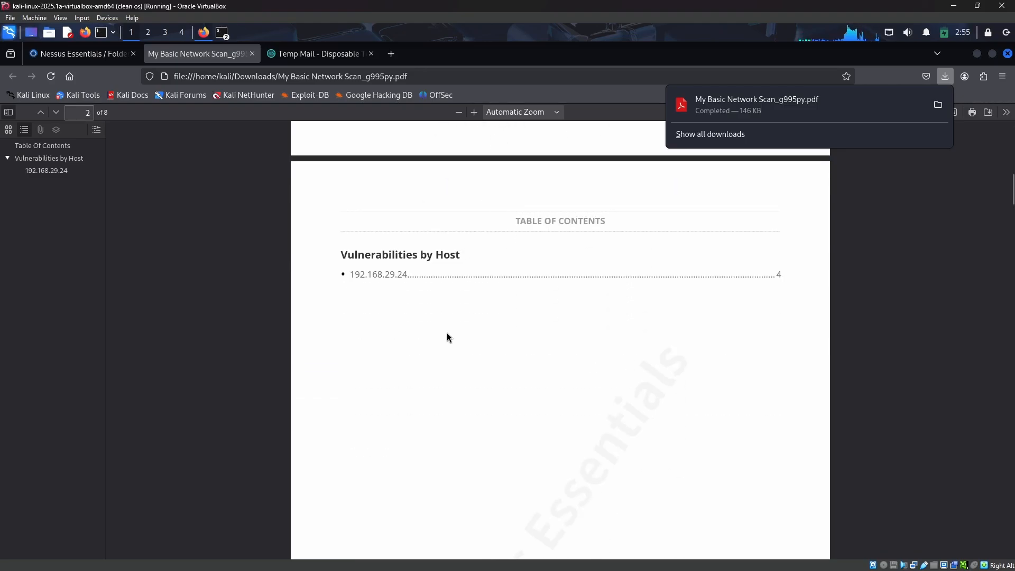
pyautogui.scroll(6, 602, 344)
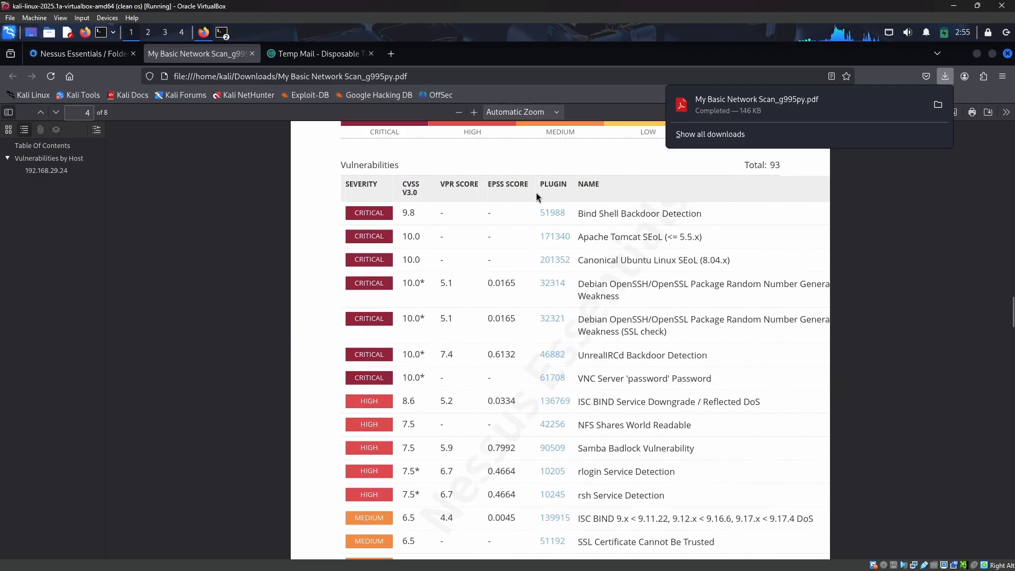
pyautogui.click(526, 167)
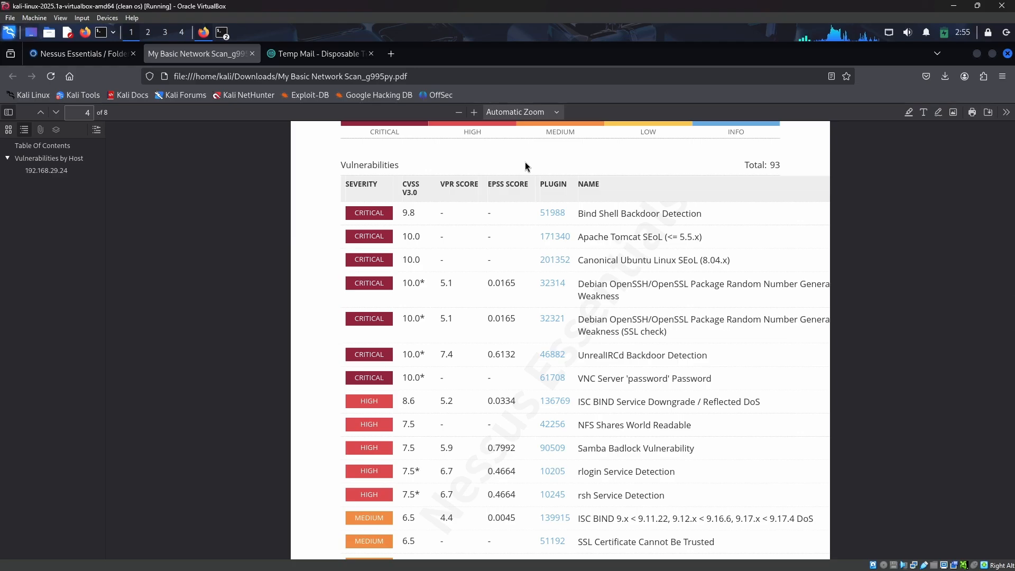
pyautogui.scroll(-2, 651, 233)
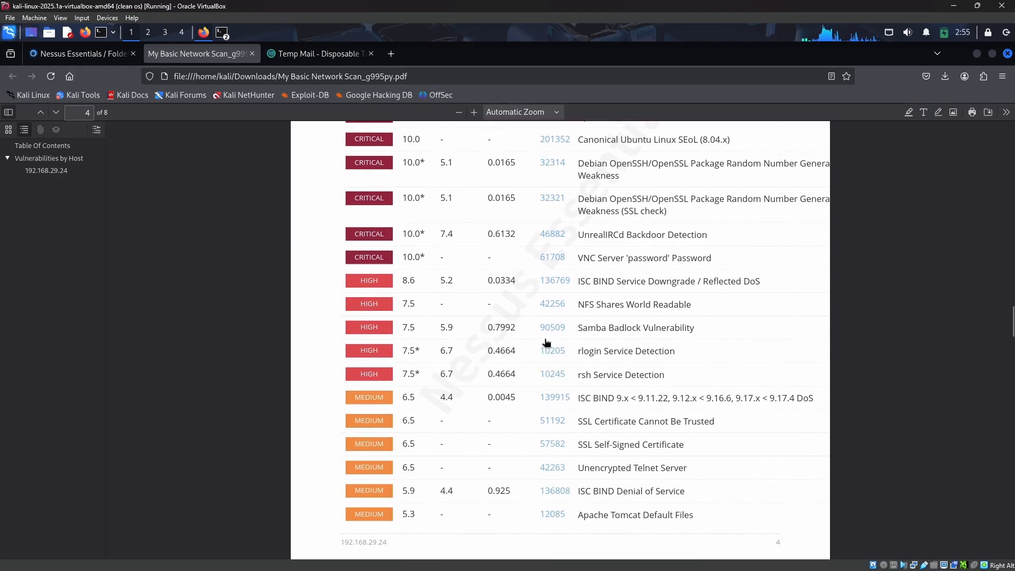
pyautogui.scroll(-6, 624, 304)
pyautogui.scroll(-4, 621, 301)
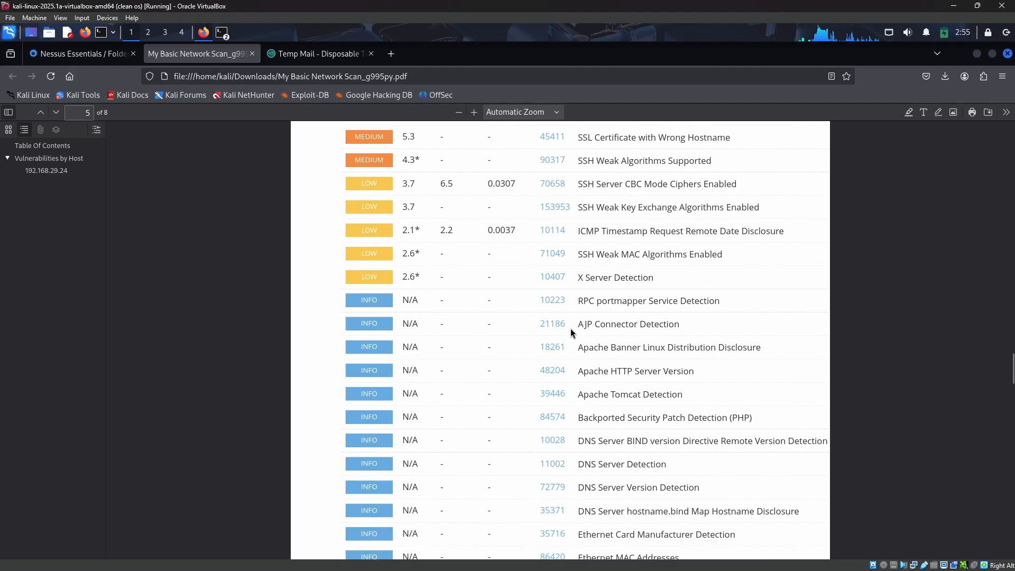
pyautogui.scroll(-20, 572, 333)
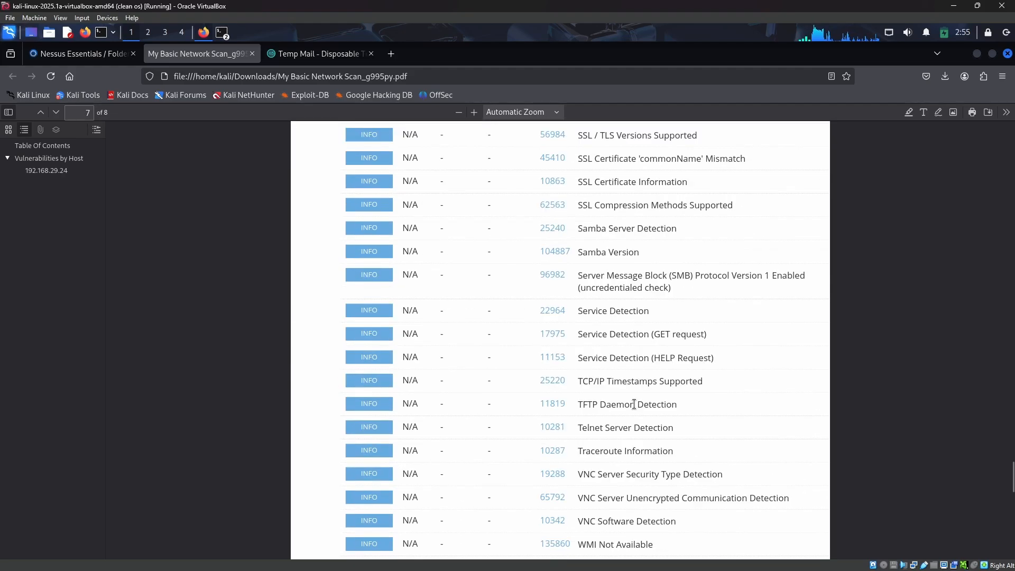
pyautogui.scroll(-10, 637, 407)
pyautogui.scroll(5, 653, 426)
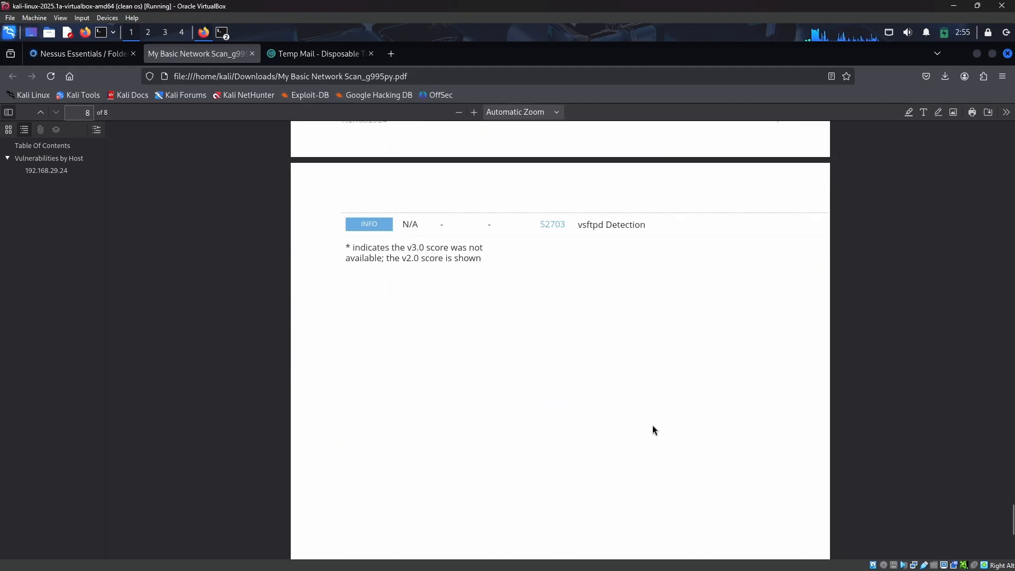
pyautogui.scroll(20, 652, 425)
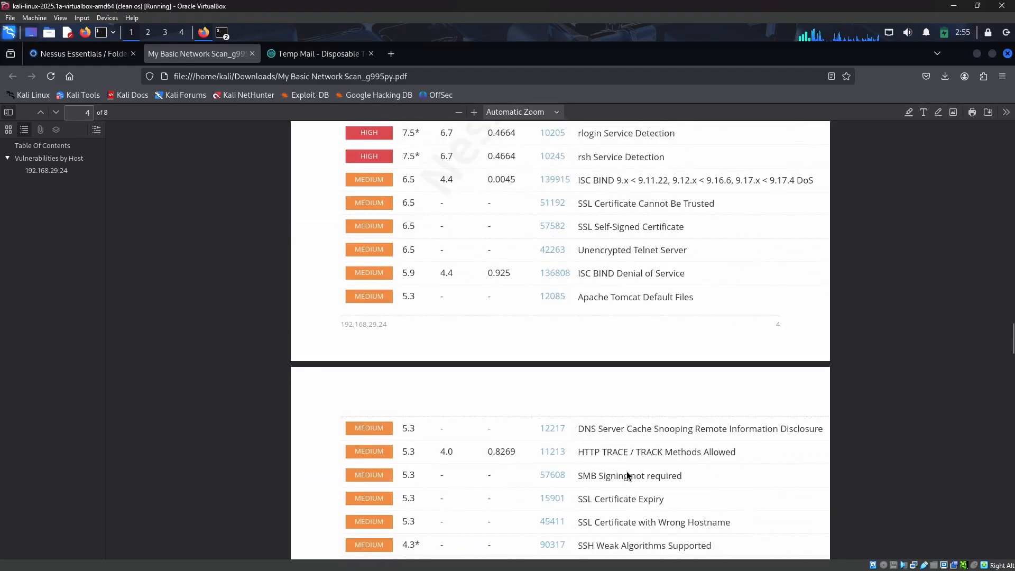
pyautogui.scroll(20, 626, 474)
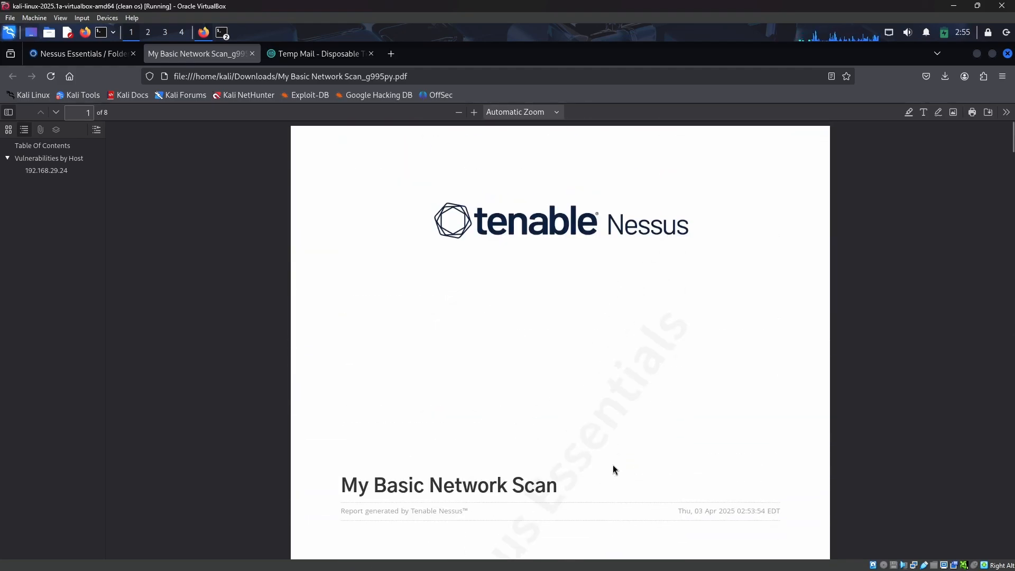
pyautogui.click(252, 54)
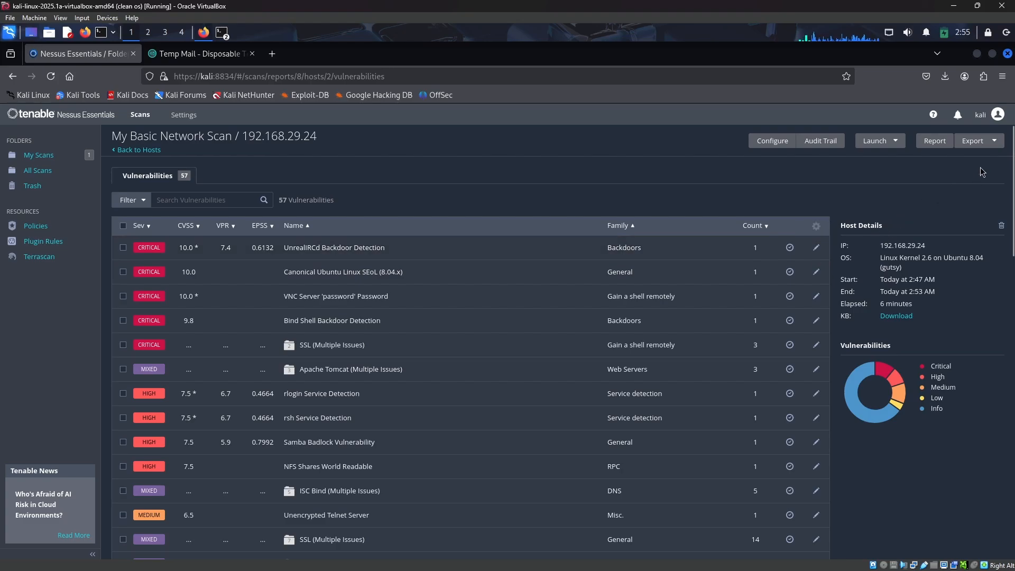
# Export the scan results in Nessus format and open the downloaded .nessus file to browse it
pyautogui.click(994, 143)
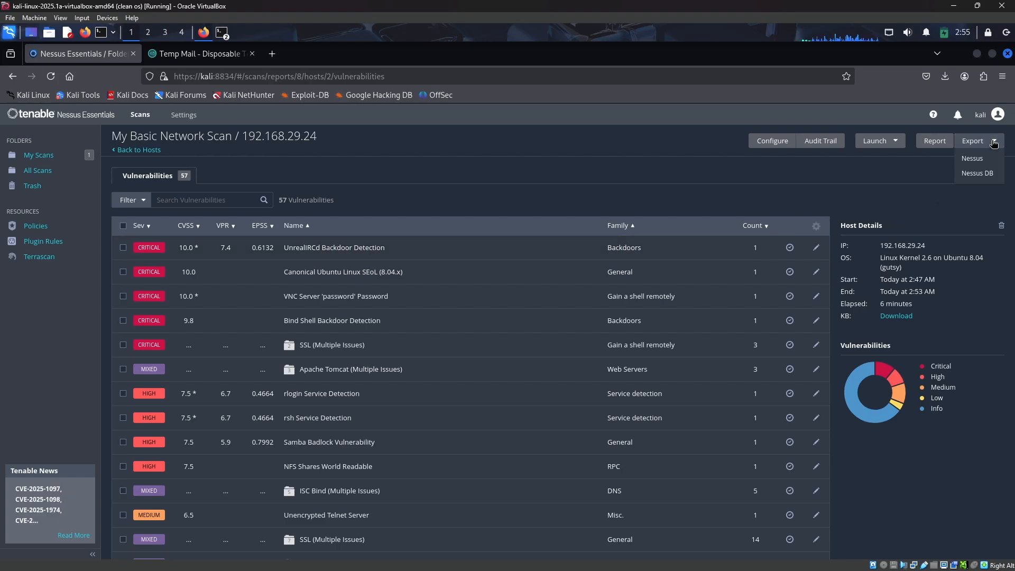
pyautogui.click(972, 159)
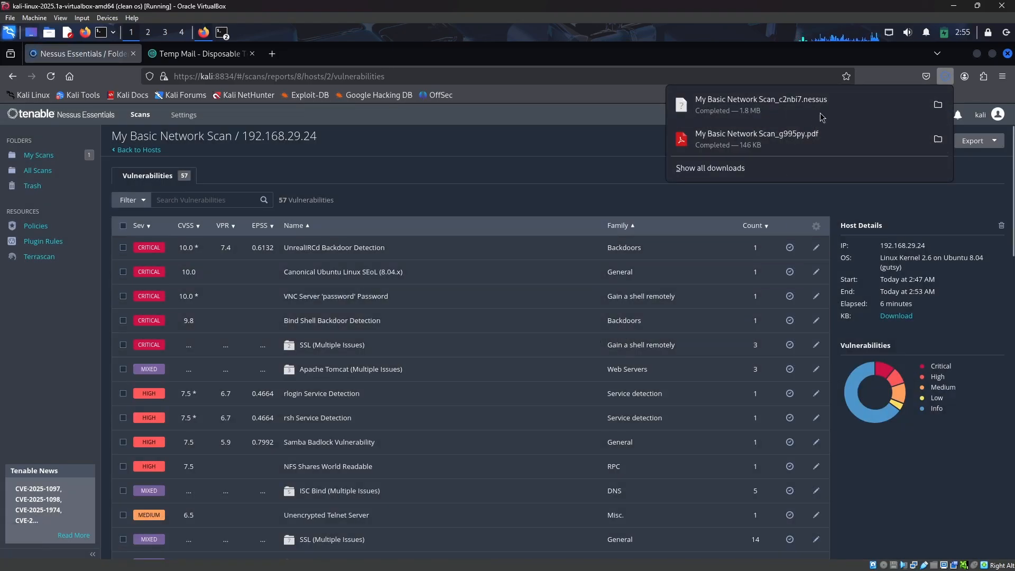
pyautogui.click(822, 117)
pyautogui.scroll(-10, 382, 391)
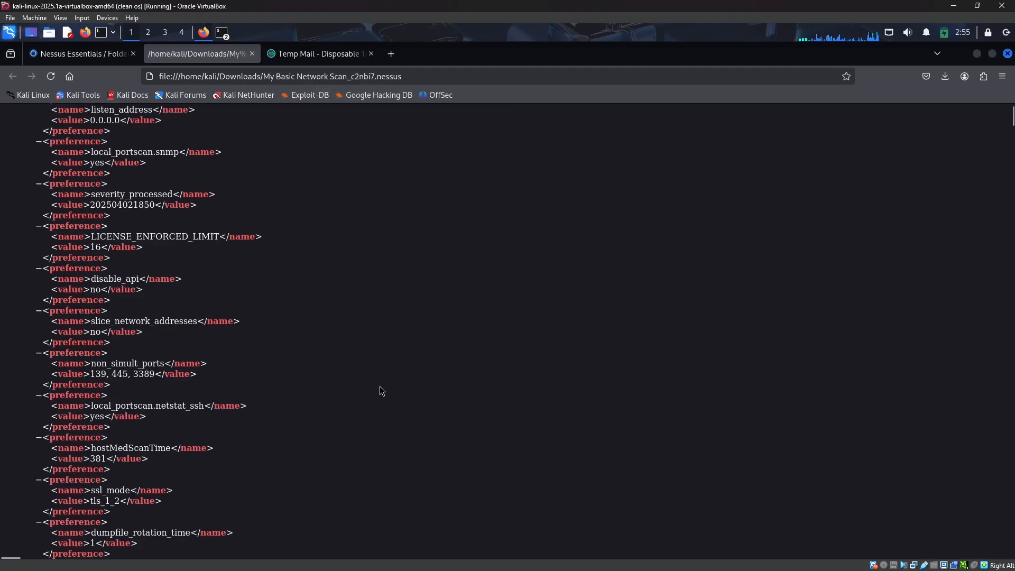
pyautogui.scroll(-15, 382, 391)
pyautogui.click(252, 53)
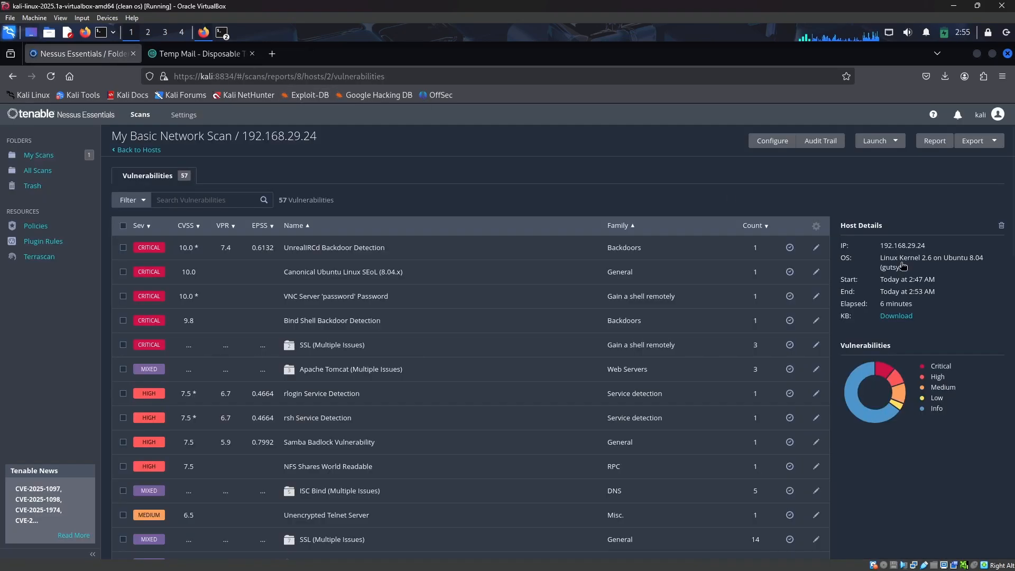
# Open the Audit Trail panel for host 192.168.29.24 and close it again
pyautogui.scroll(-10, 923, 190)
pyautogui.scroll(10, 924, 186)
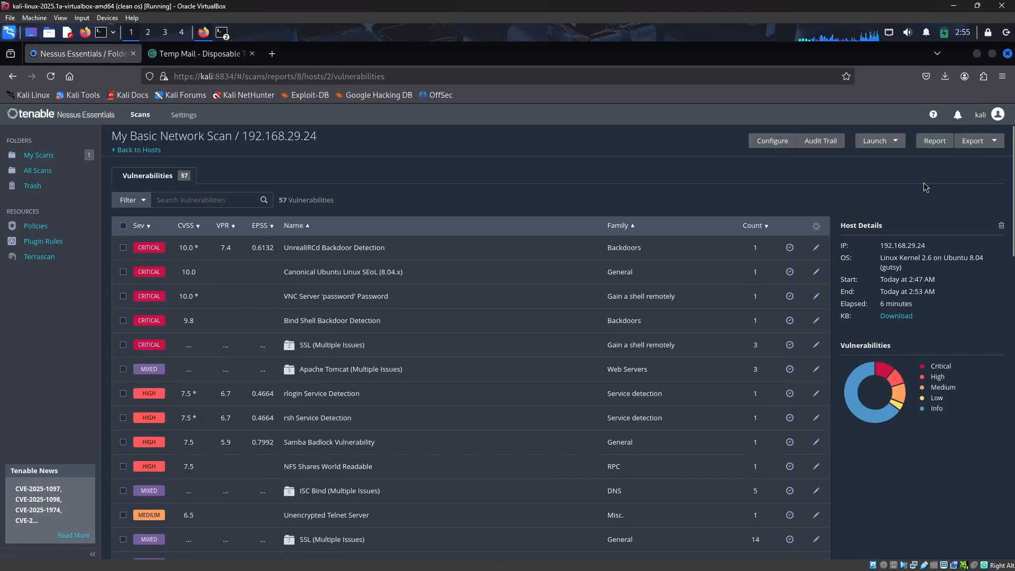
pyautogui.click(807, 149)
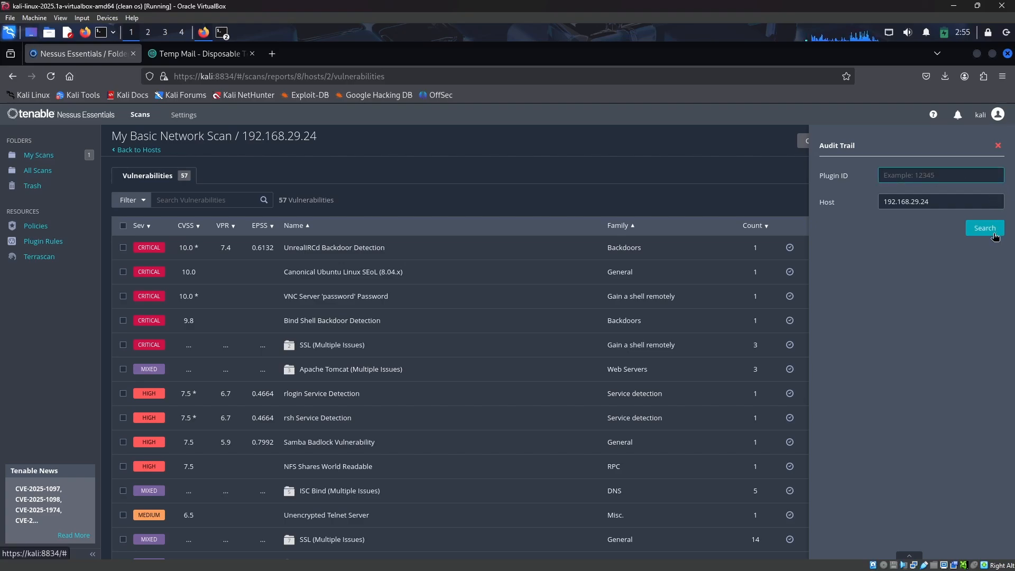
pyautogui.moveTo(943, 202); pyautogui.dragTo(842, 191)
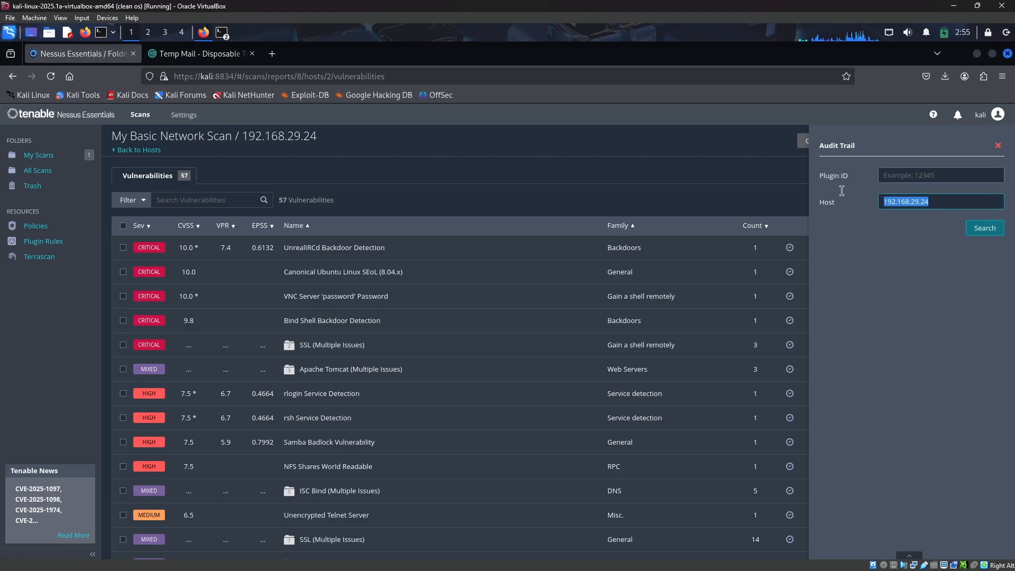
pyautogui.click(994, 154)
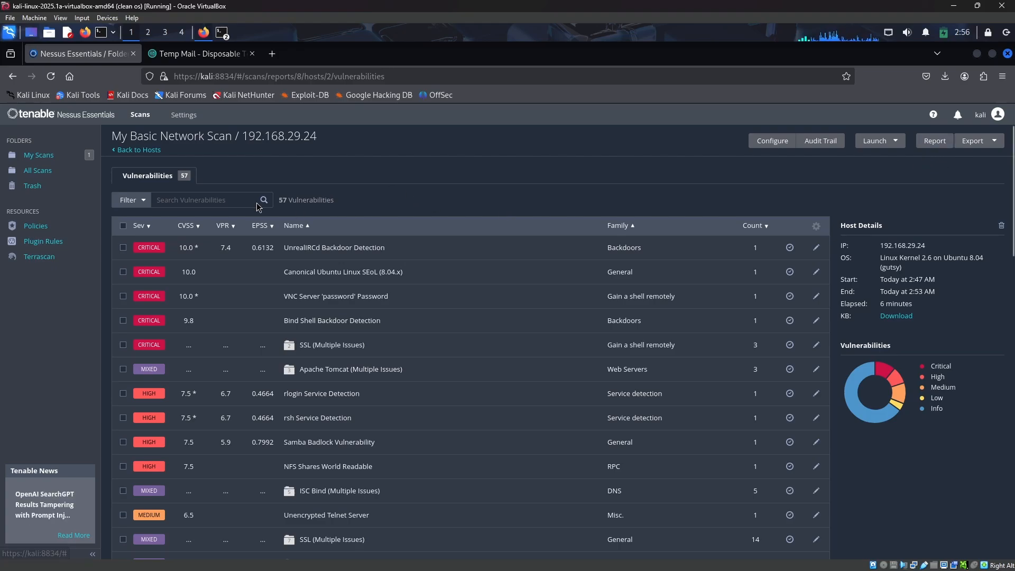
# Return to the scan's Hosts view and examine the scan's start, end and elapsed times
pyautogui.click(140, 151)
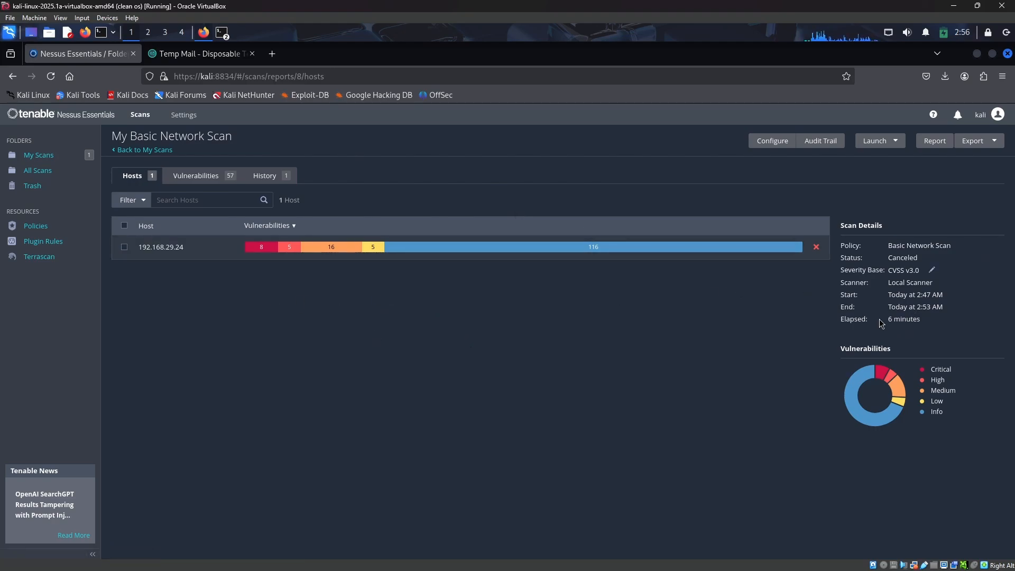
pyautogui.tripleClick(916, 294)
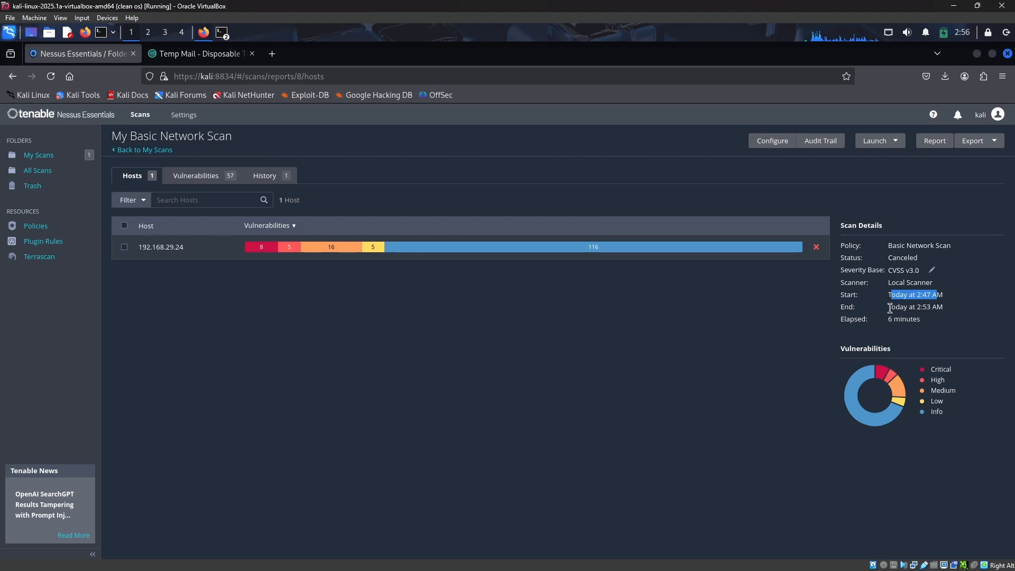
pyautogui.moveTo(890, 308); pyautogui.dragTo(950, 308)
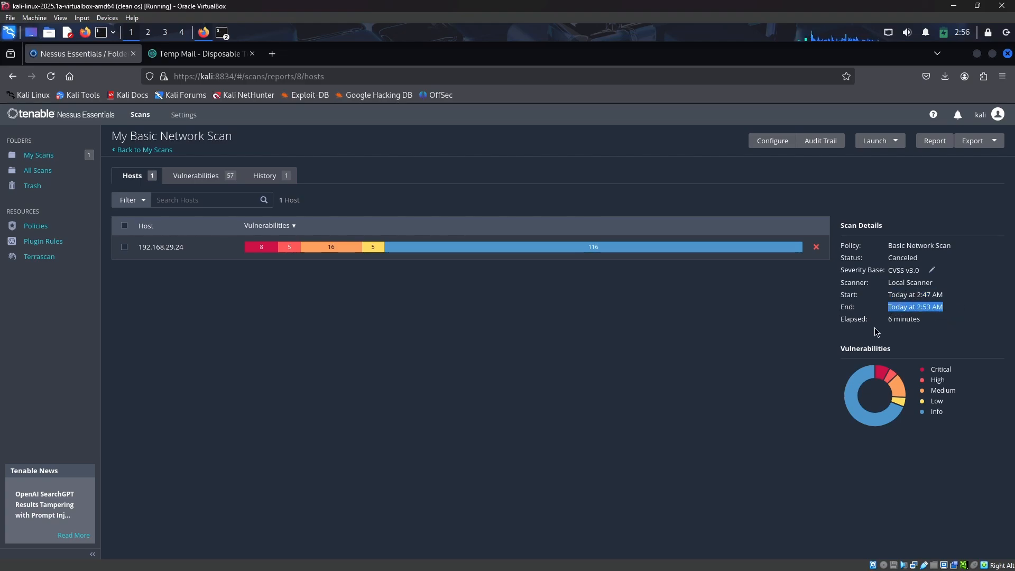
pyautogui.moveTo(888, 319); pyautogui.dragTo(934, 319)
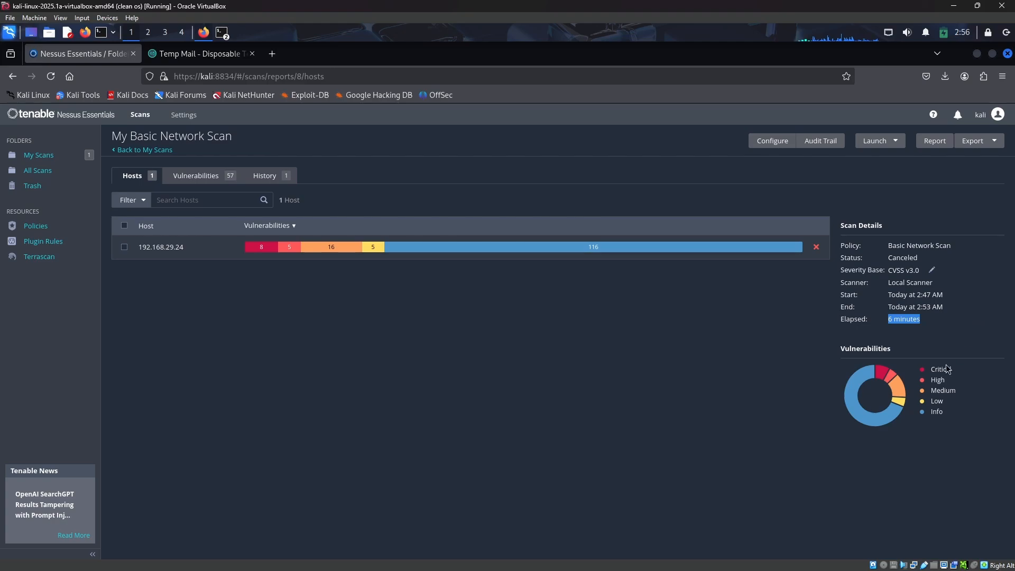
pyautogui.click(886, 387)
pyautogui.moveTo(901, 386)
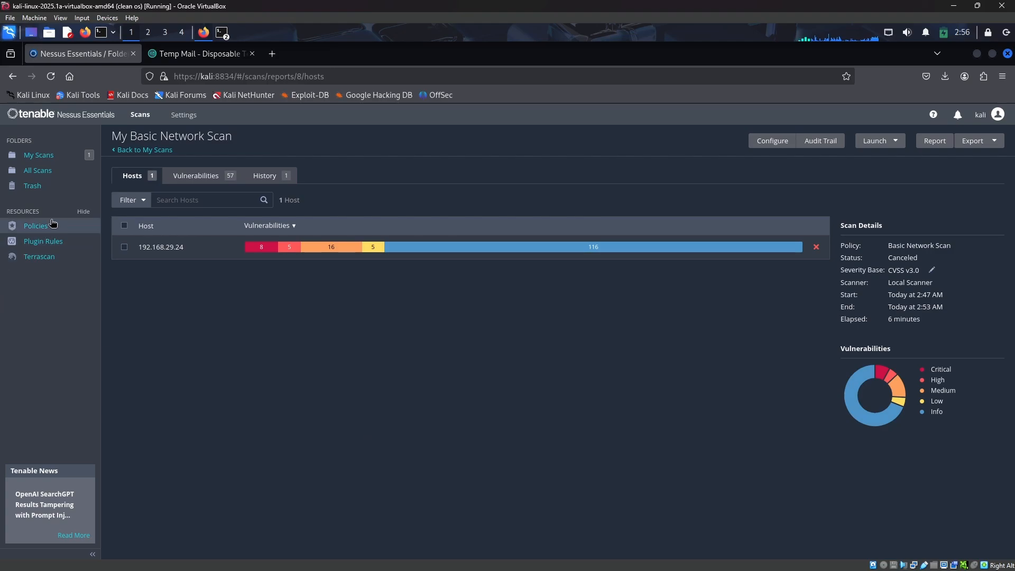
# Browse the All Scans, Trash, Policies, Plugin Rules and Terrascan pages, ending back at My Scans
pyautogui.click(38, 155)
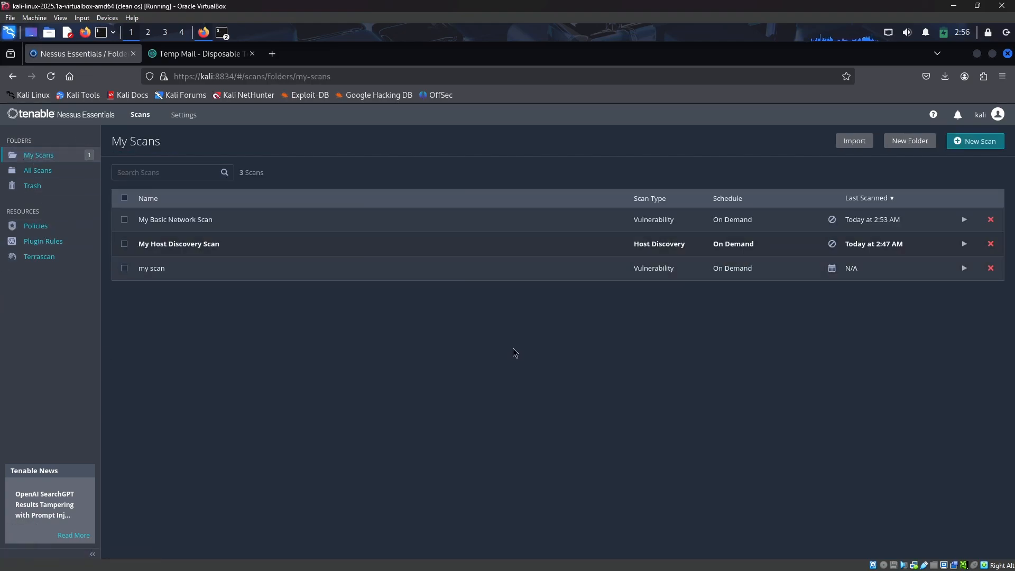
pyautogui.click(38, 170)
pyautogui.click(38, 190)
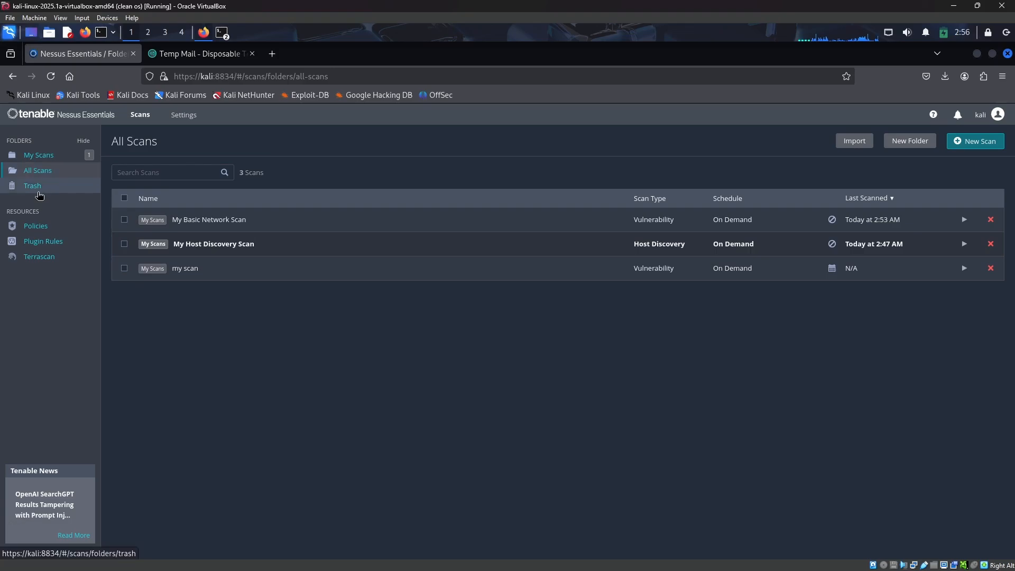
pyautogui.click(63, 231)
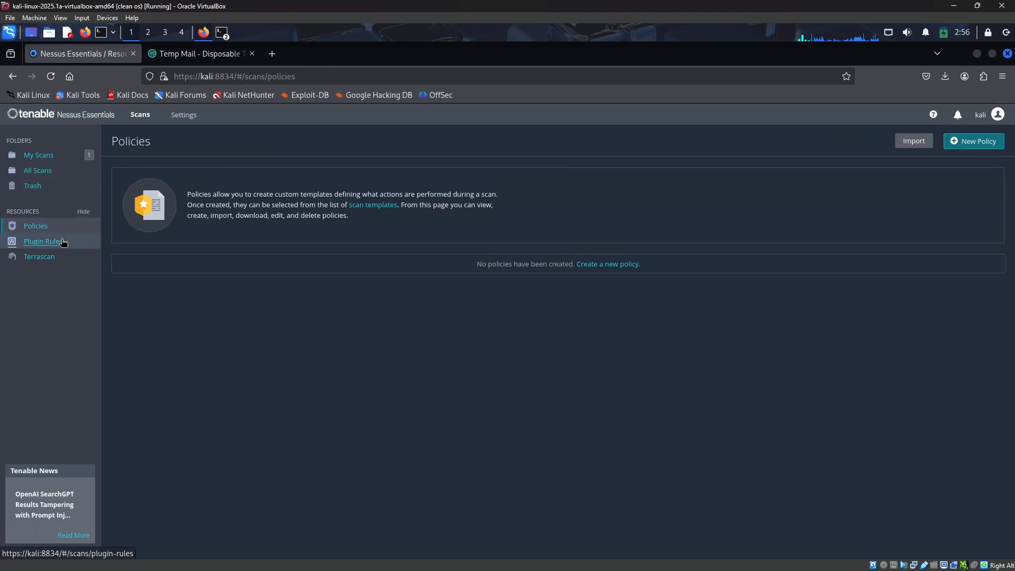
pyautogui.click(59, 241)
pyautogui.click(53, 256)
pyautogui.click(38, 154)
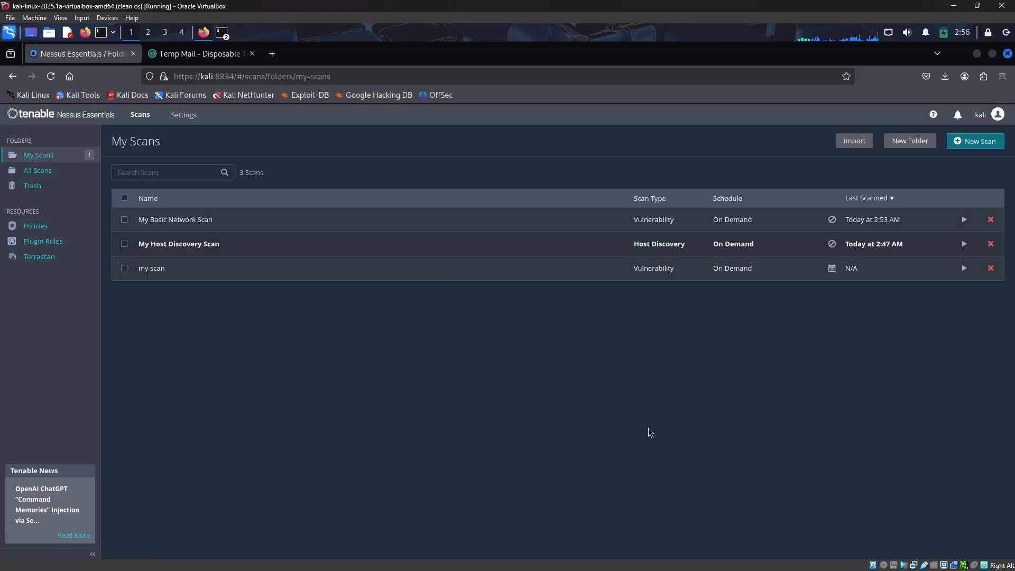